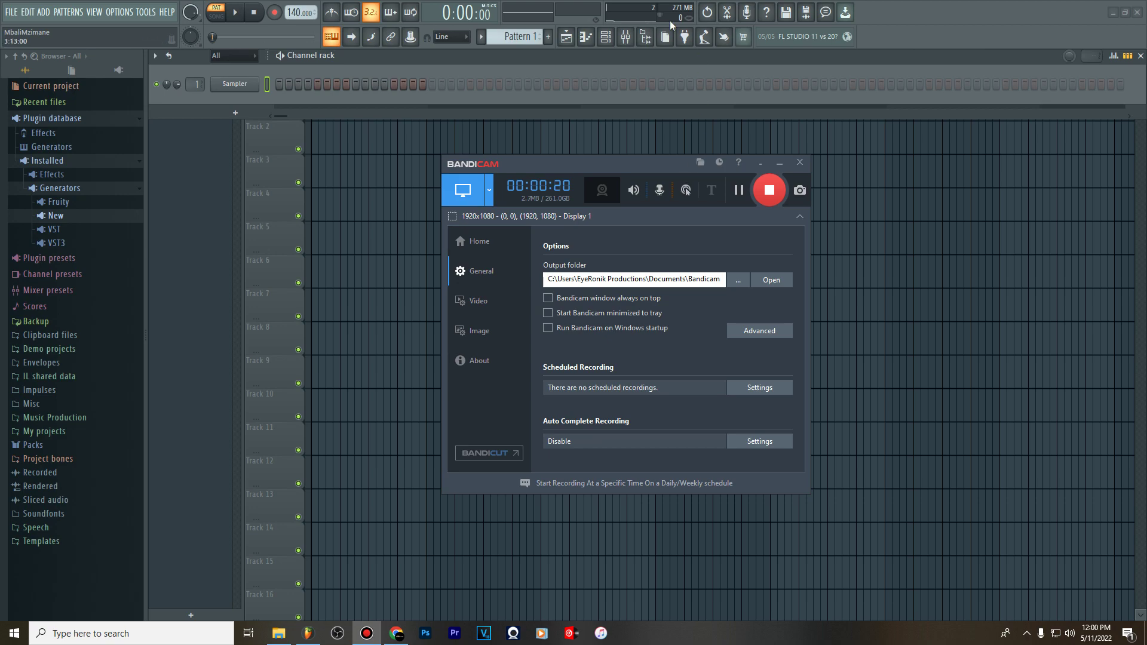
Insert an FL Keys instrument channel above the Sampler in the channel rack
{"action": "left_click", "coordinate": [605, 37]}
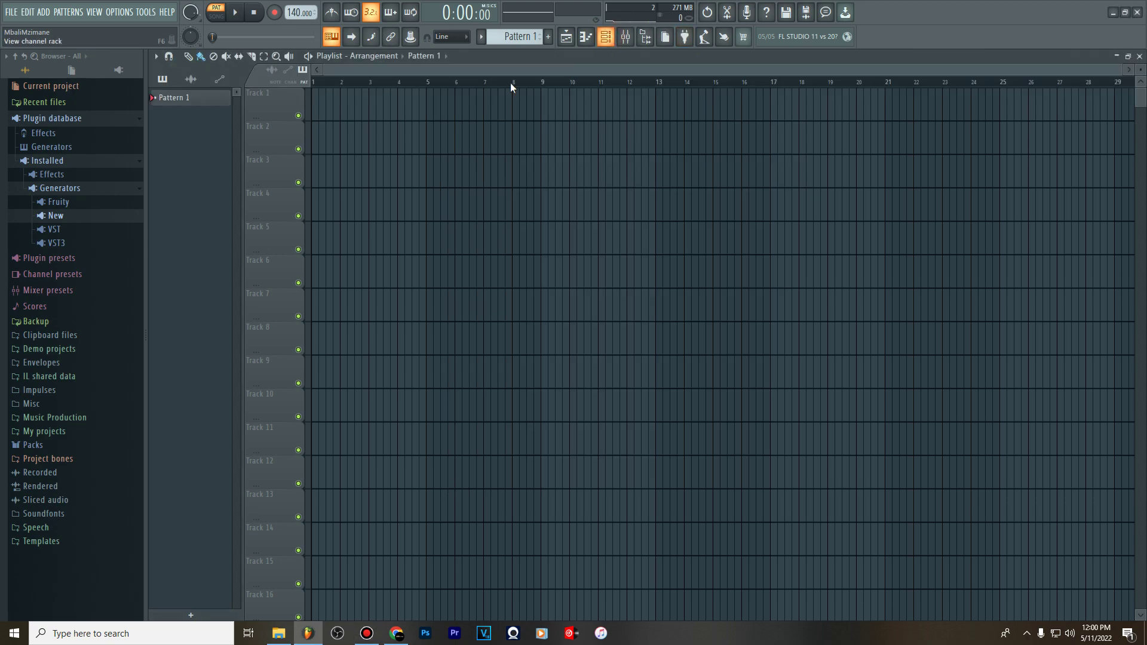
{"action": "left_click", "coordinate": [605, 36]}
{"action": "right_click", "coordinate": [241, 89]}
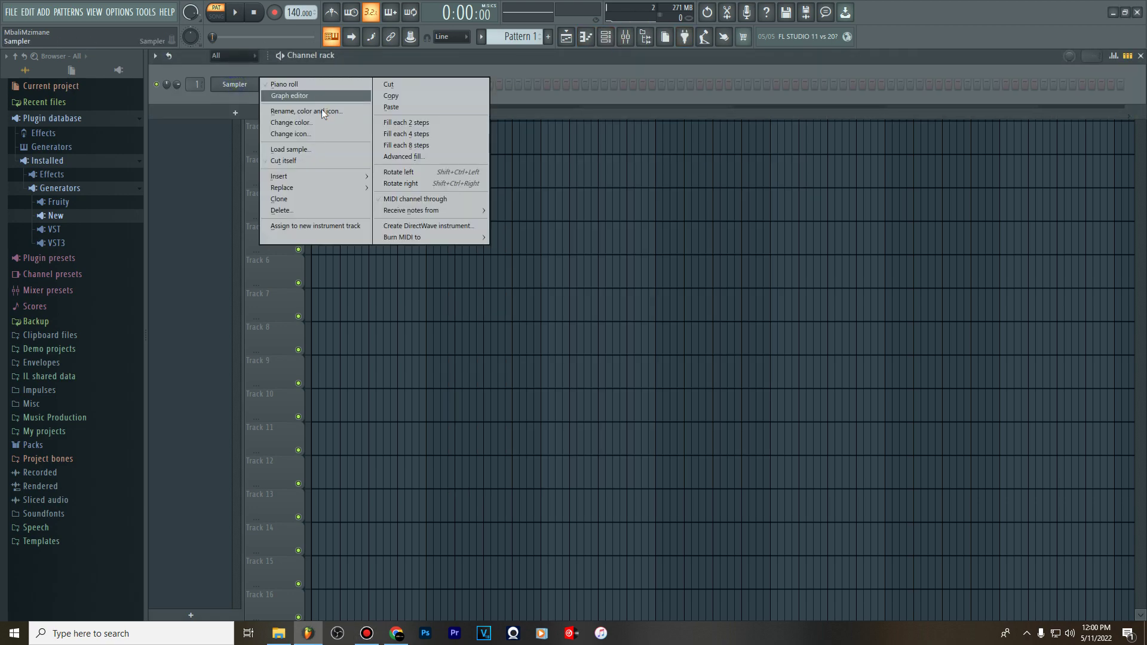
{"action": "mouse_move", "coordinate": [310, 177]}
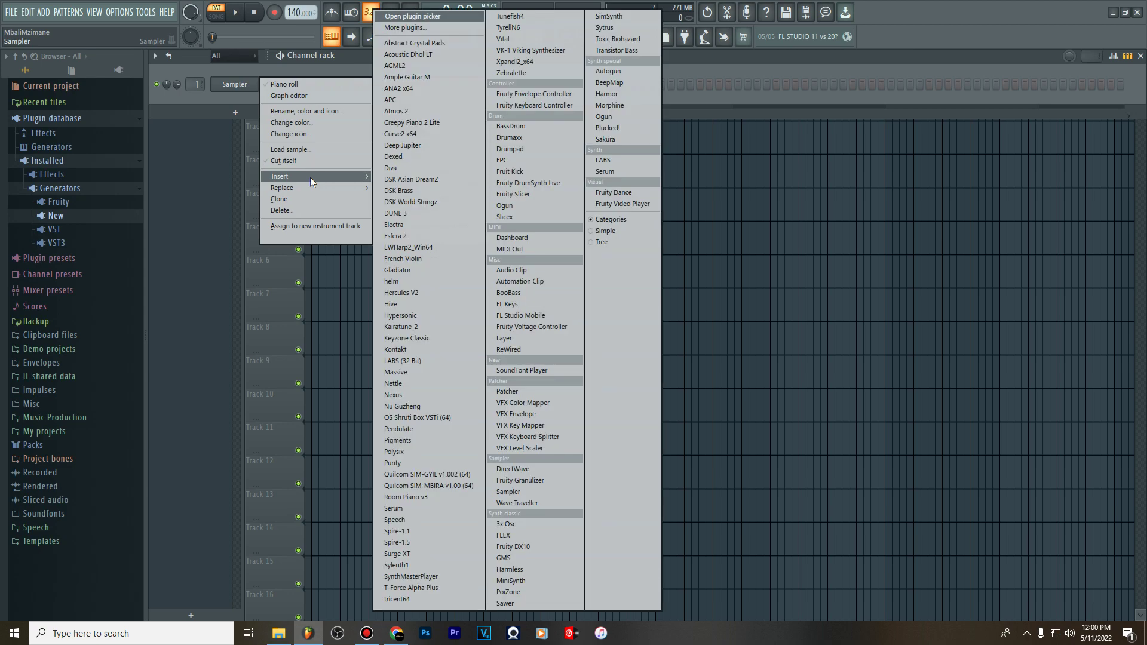
{"action": "key", "text": "f"}
{"action": "key", "text": "f"}
{"action": "key", "text": "f"}
{"action": "key", "text": "f"}
{"action": "key", "text": "f"}
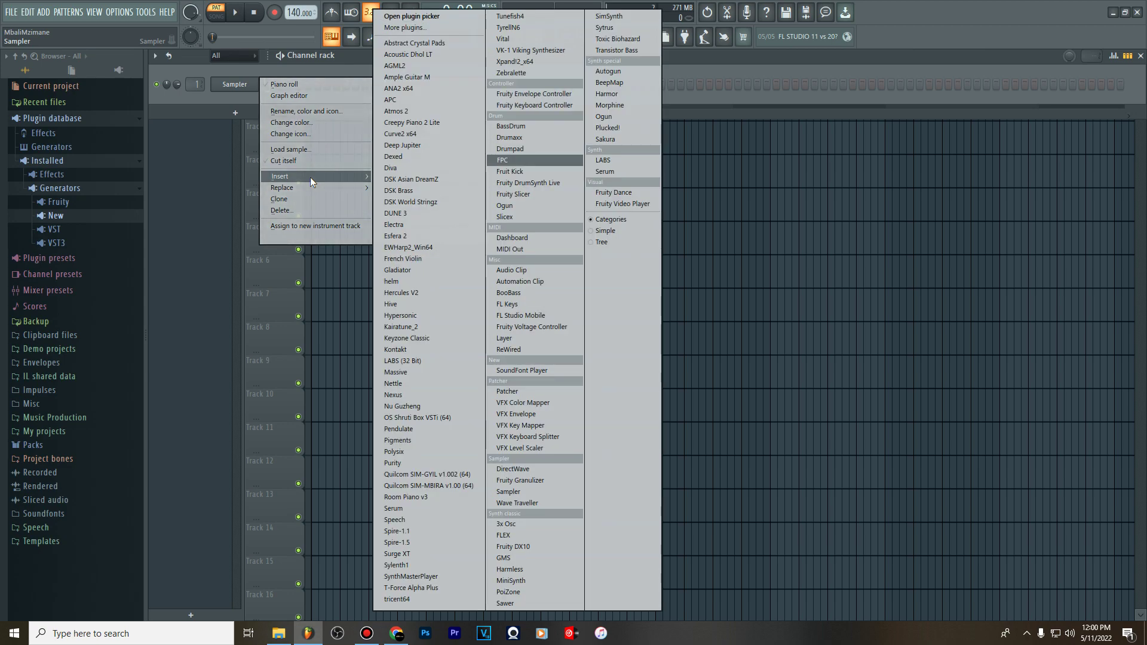
{"action": "key", "text": "f"}
{"action": "key", "text": "f"}
{"action": "key", "text": "f"}
{"action": "key", "text": "f"}
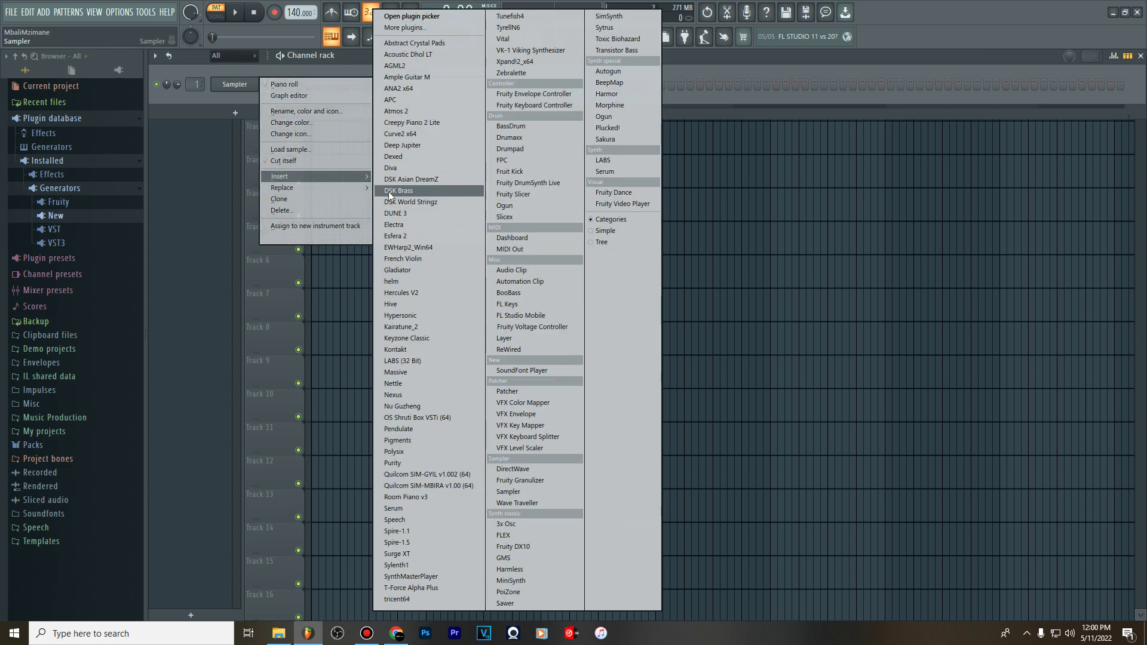
{"action": "left_click", "coordinate": [509, 304]}
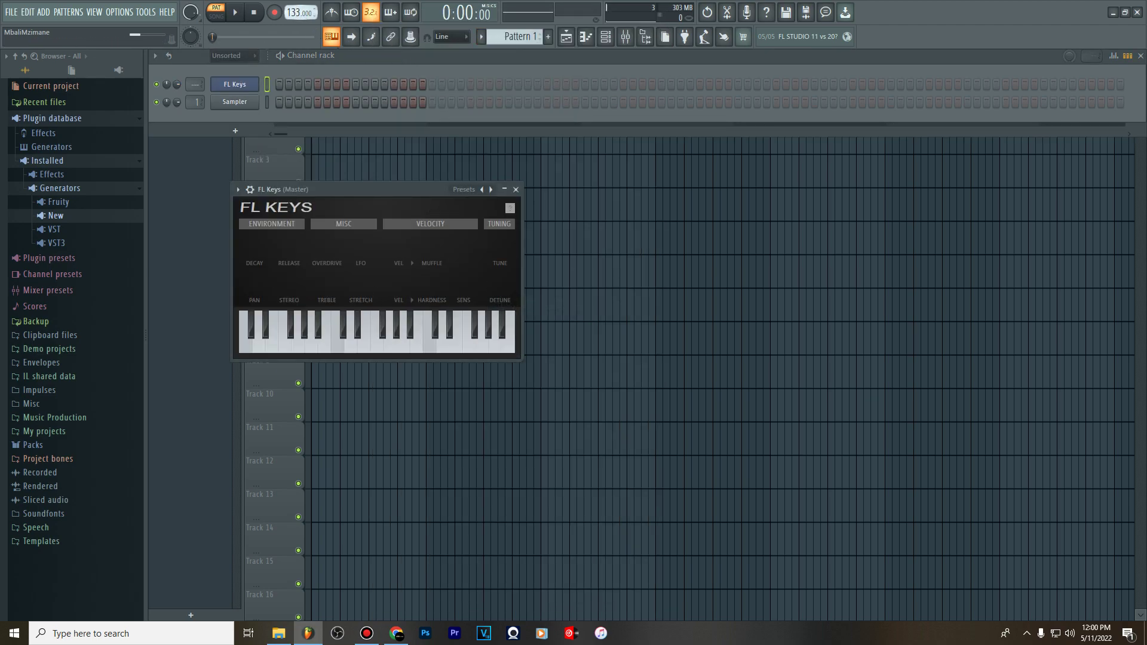
Set the project tempo to 114 and turn on the metronome
{"action": "scroll", "coordinate": [296, 12], "scroll_direction": "down", "scroll_amount": 7}
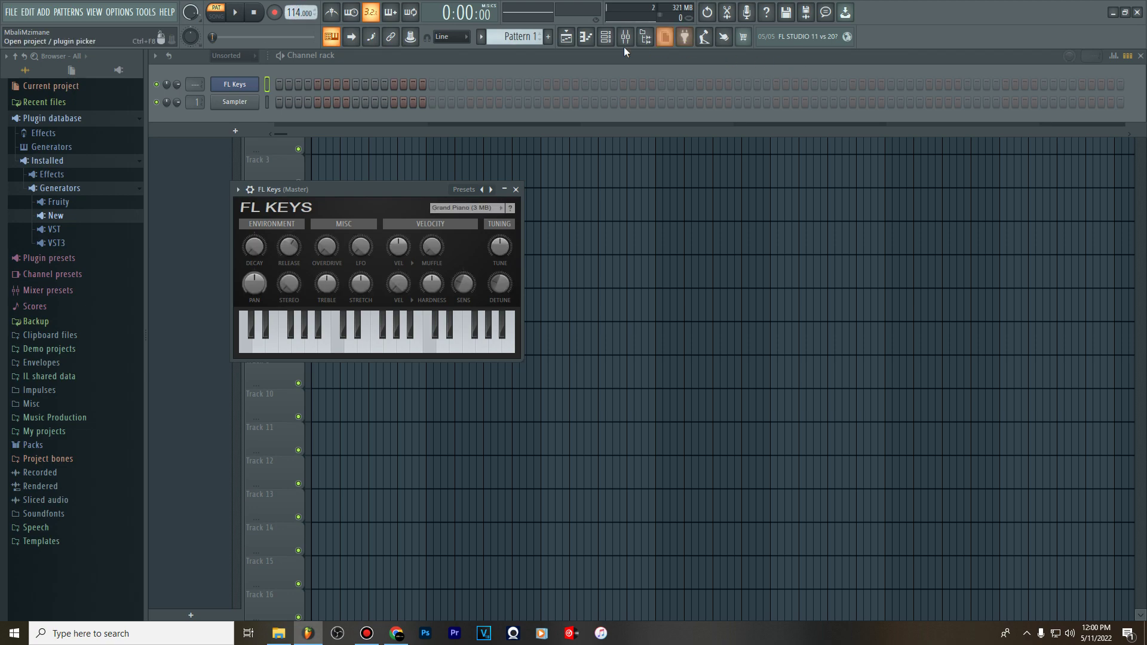
{"action": "key", "text": "ctrl+m"}
Reposition the FL Keys plugin window and route its channel to a free mixer track
{"action": "left_click", "coordinate": [247, 87]}
{"action": "left_click", "coordinate": [246, 87]}
{"action": "left_click_drag", "start_coordinate": [282, 201], "coordinate": [579, 130]}
{"action": "left_click", "coordinate": [548, 119]}
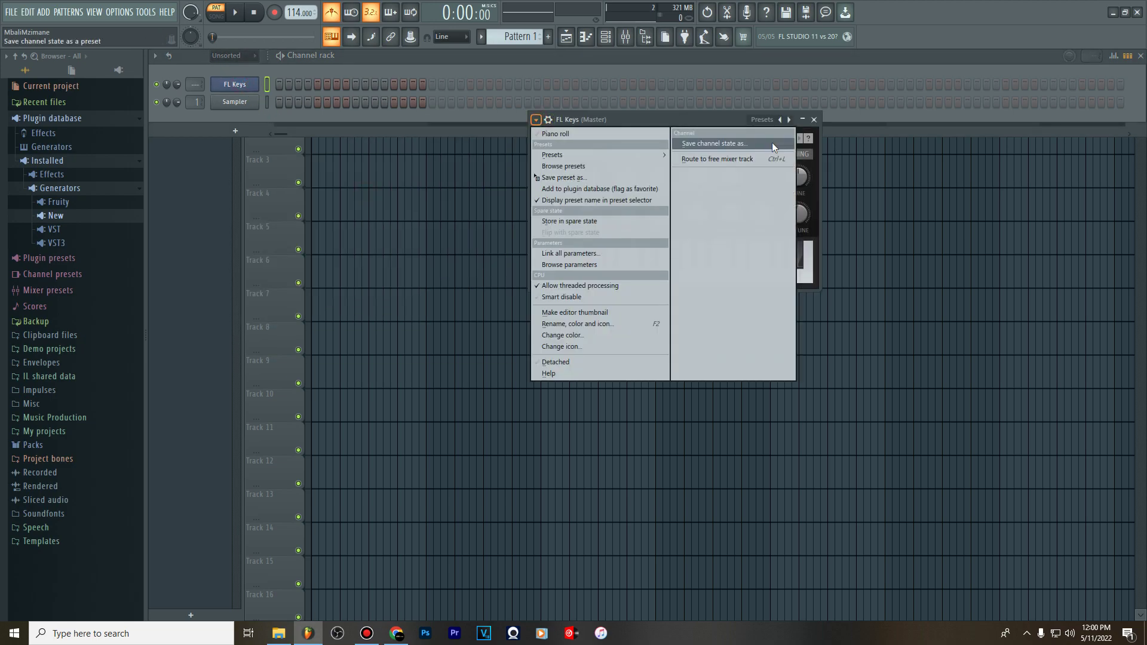
{"action": "left_click", "coordinate": [761, 160]}
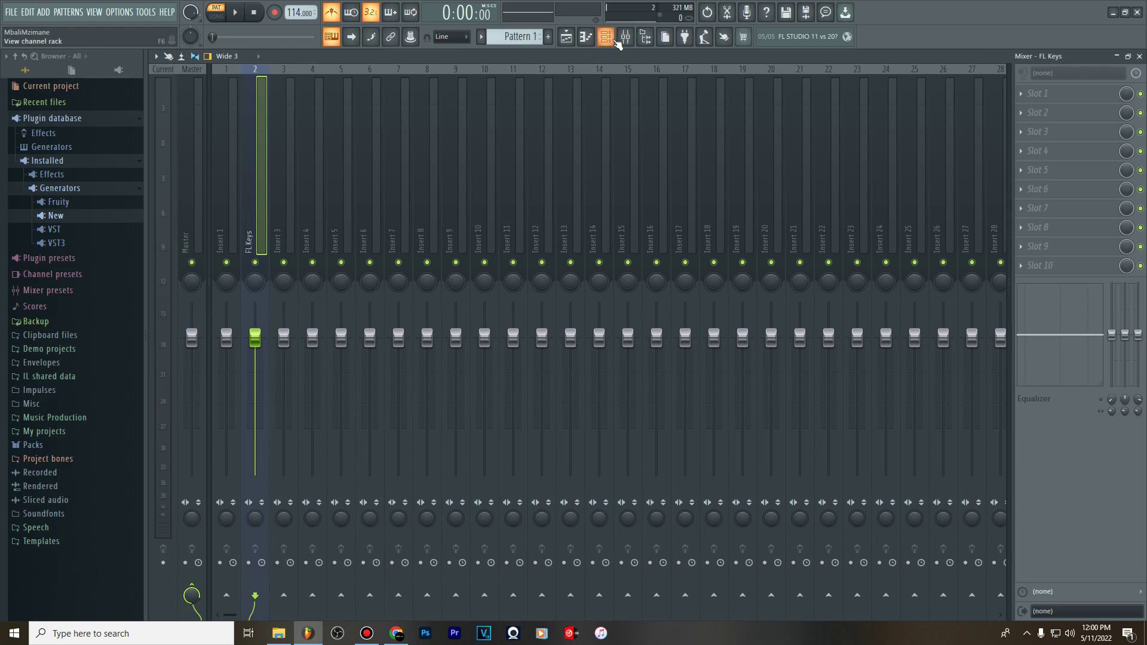
Load Fruity Parametric EQ 2 in the first effect slot of the FL Keys mixer track
{"action": "left_click", "coordinate": [1022, 95]}
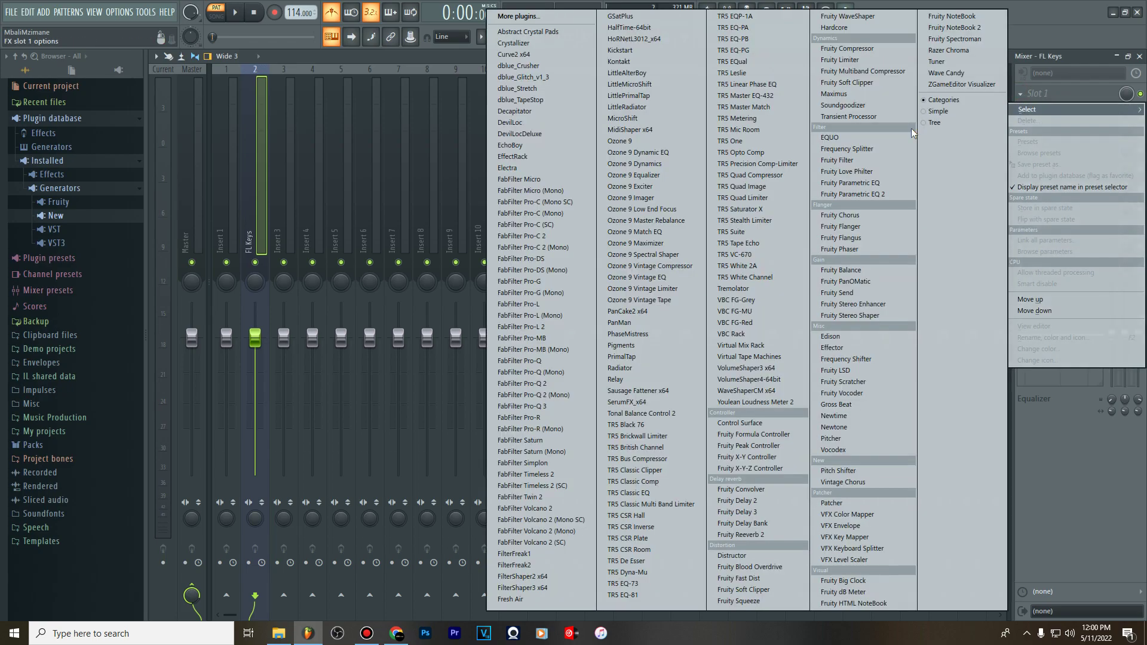
{"action": "left_click", "coordinate": [866, 194]}
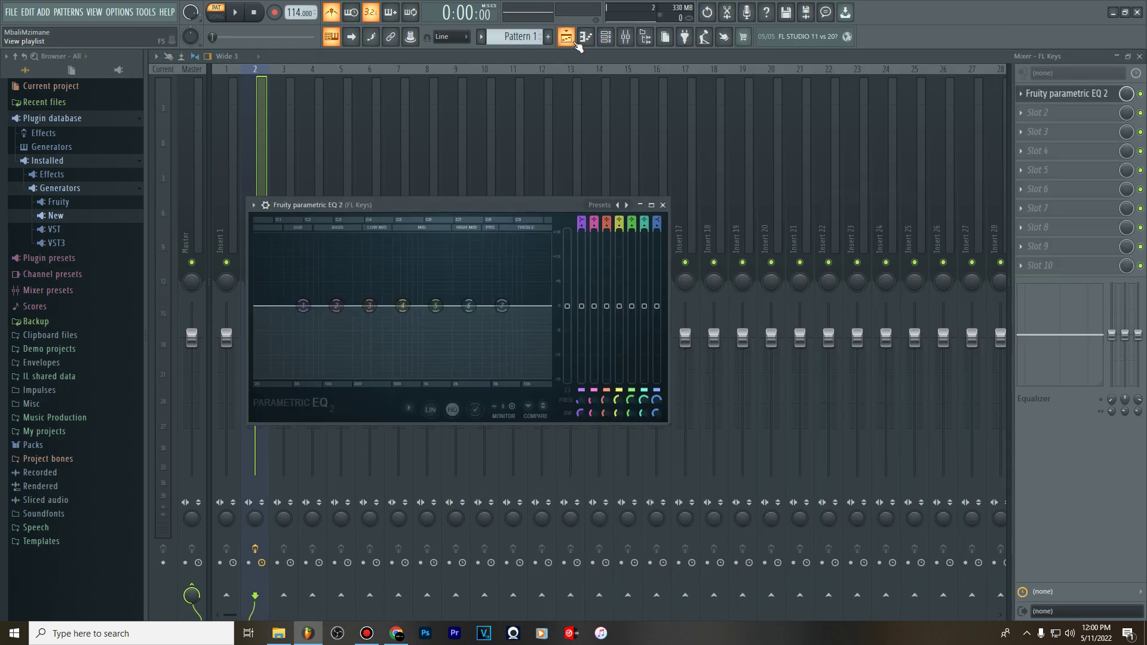
Open the piano roll for the FL Keys channel and draw a one-bar F4 note starting at bar 1
{"action": "left_click", "coordinate": [566, 38]}
{"action": "left_click", "coordinate": [610, 46]}
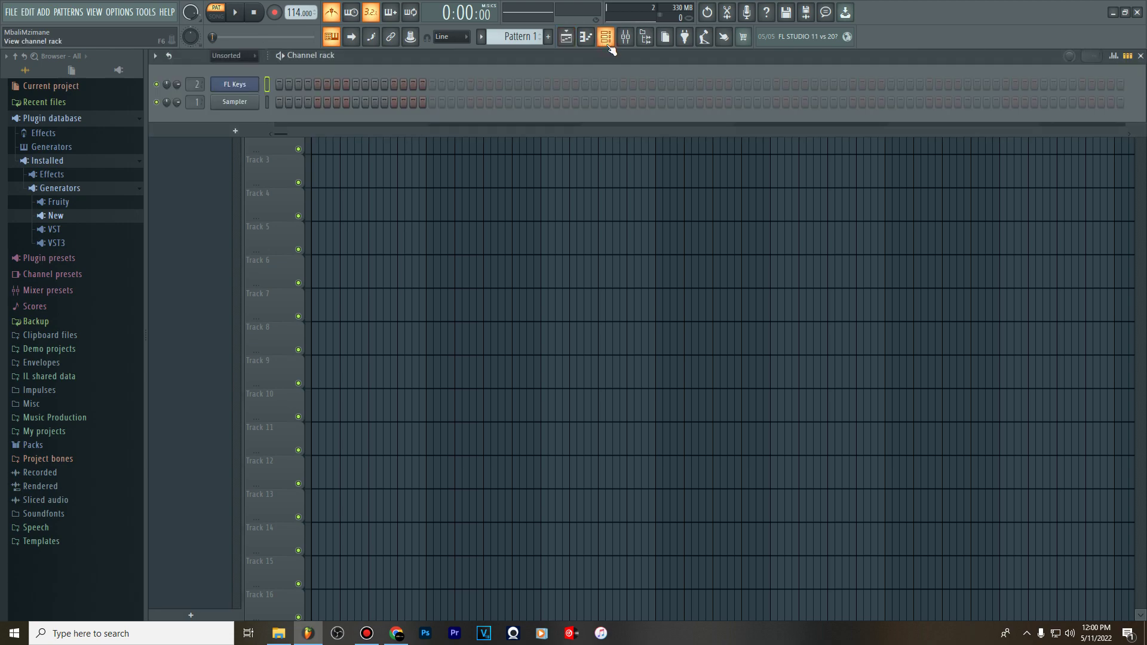
{"action": "right_click", "coordinate": [226, 84]}
{"action": "left_click", "coordinate": [289, 86]}
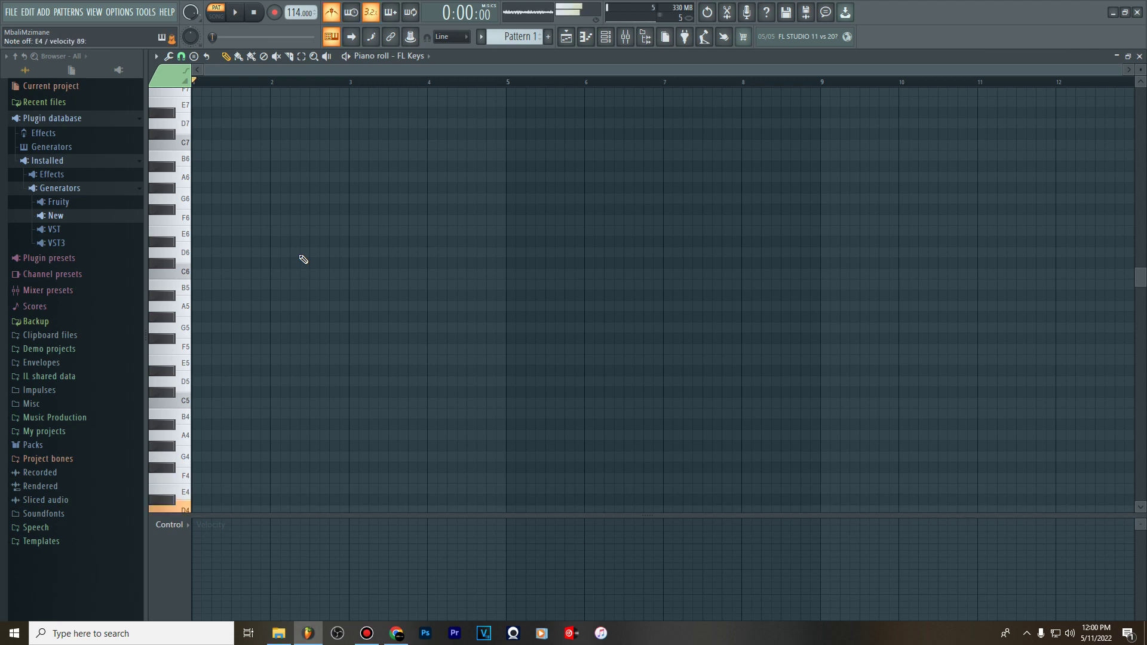
{"action": "scroll", "coordinate": [425, 89], "scroll_direction": "up", "scroll_amount": 2}
{"action": "scroll", "coordinate": [425, 90], "scroll_direction": "down", "scroll_amount": 4}
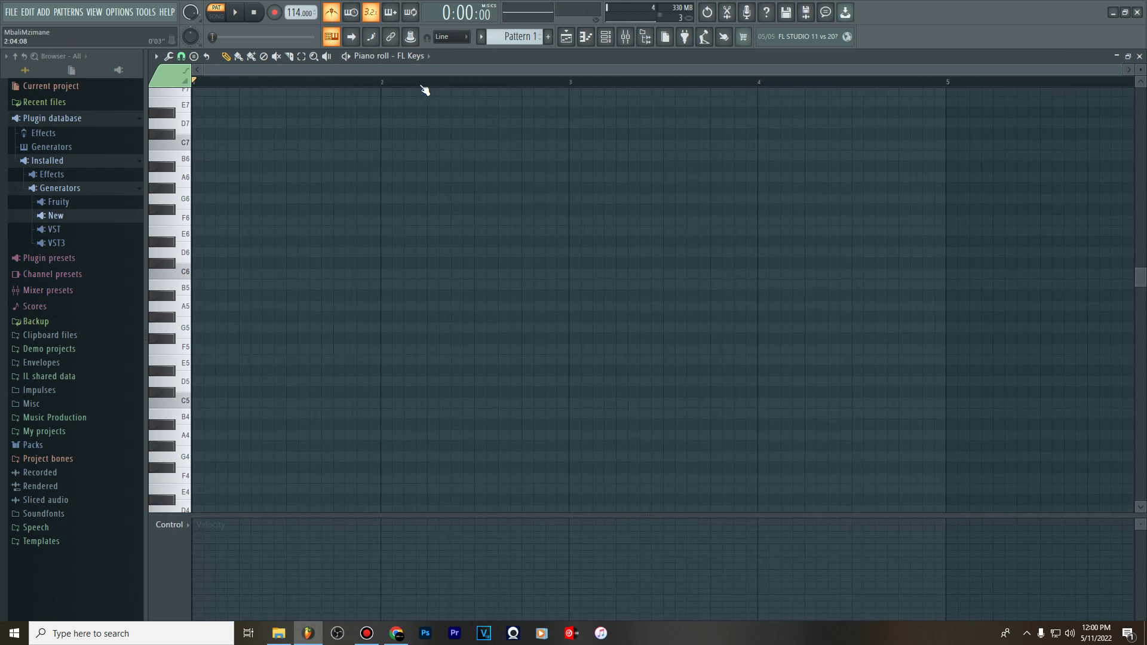
{"action": "left_click", "coordinate": [199, 349]}
{"action": "left_click_drag", "start_coordinate": [203, 349], "coordinate": [374, 348]}
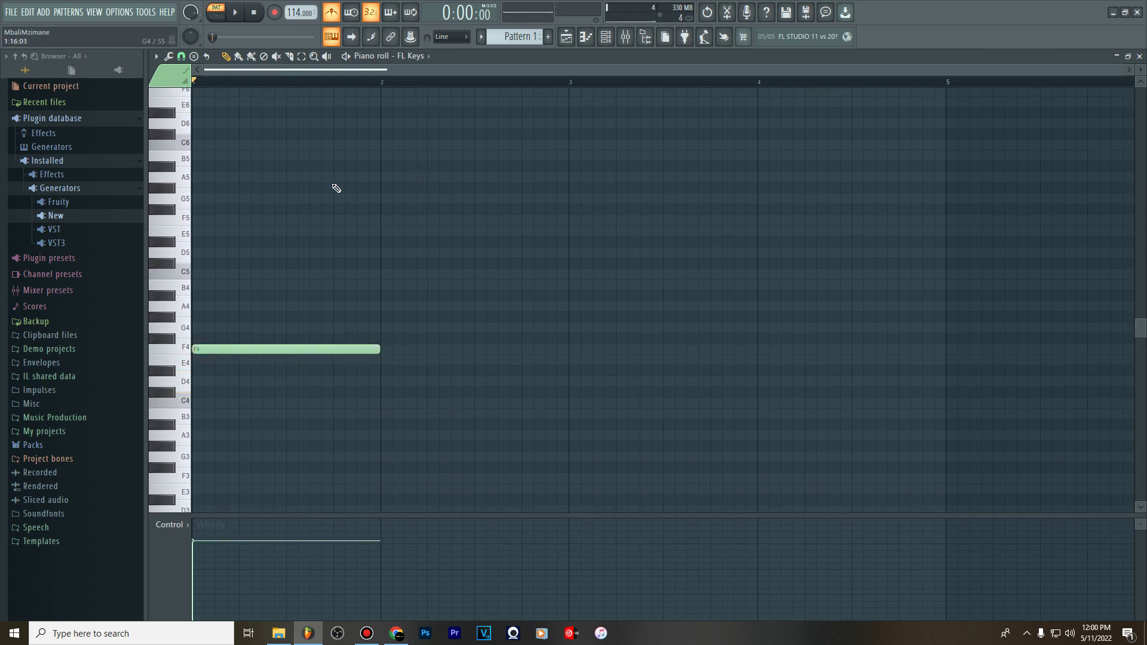
Extend the F4 note to two bars and play the pattern back
{"action": "key", "text": "space"}
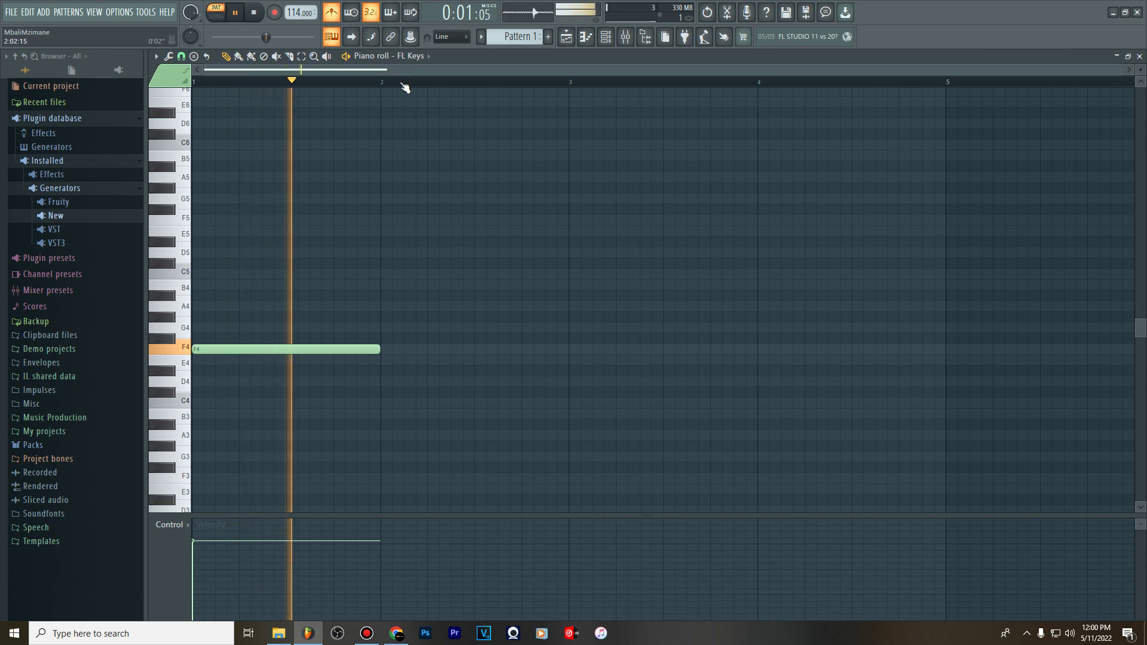
{"action": "left_click_drag", "start_coordinate": [380, 349], "coordinate": [569, 348]}
{"action": "key", "text": "space"}
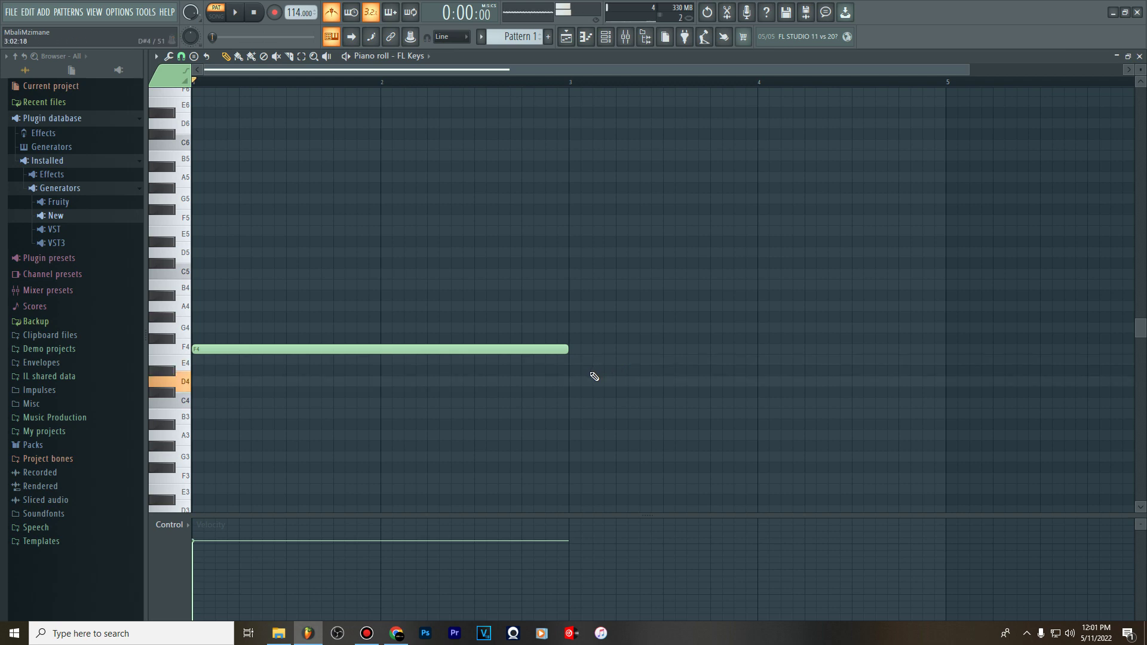
{"action": "key", "text": "space"}
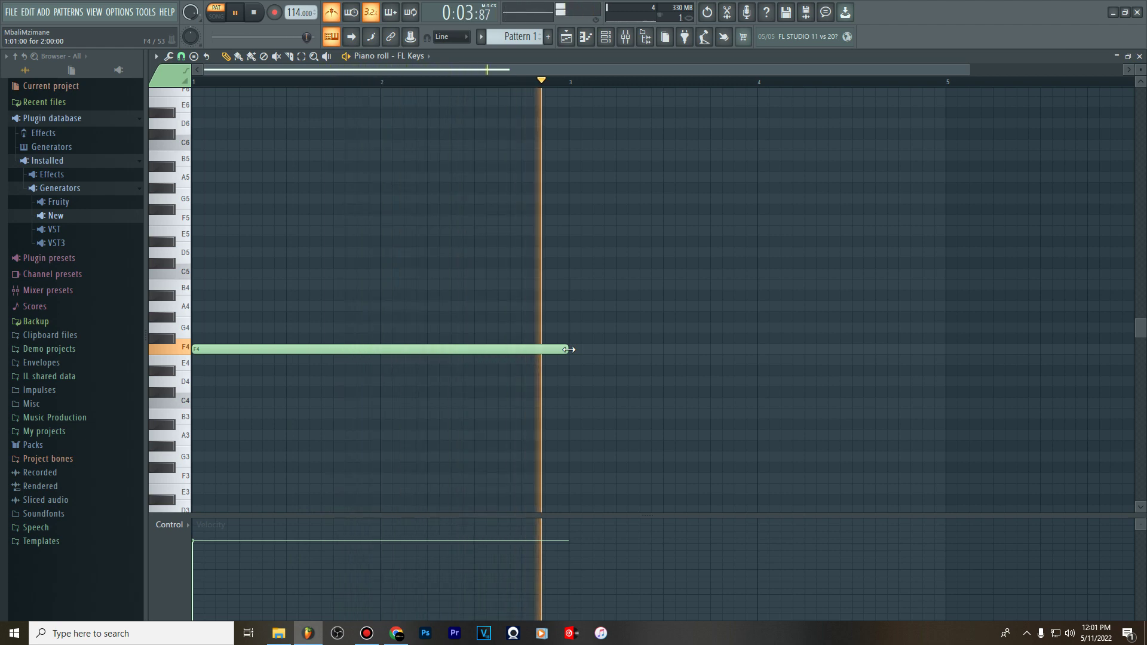
{"action": "key", "text": "space"}
Add a two-bar D4 note at bar 3, shorten F4 to 1:10:00, and fill the gap with an E4 note
{"action": "left_click", "coordinate": [580, 406]}
{"action": "mouse_move", "coordinate": [503, 361]}
{"action": "left_mouse_down"}
{"action": "mouse_move", "coordinate": [505, 373]}
{"action": "mouse_move", "coordinate": [503, 359]}
{"action": "left_mouse_up"}
{"action": "left_click_drag", "start_coordinate": [576, 402], "coordinate": [502, 354]}
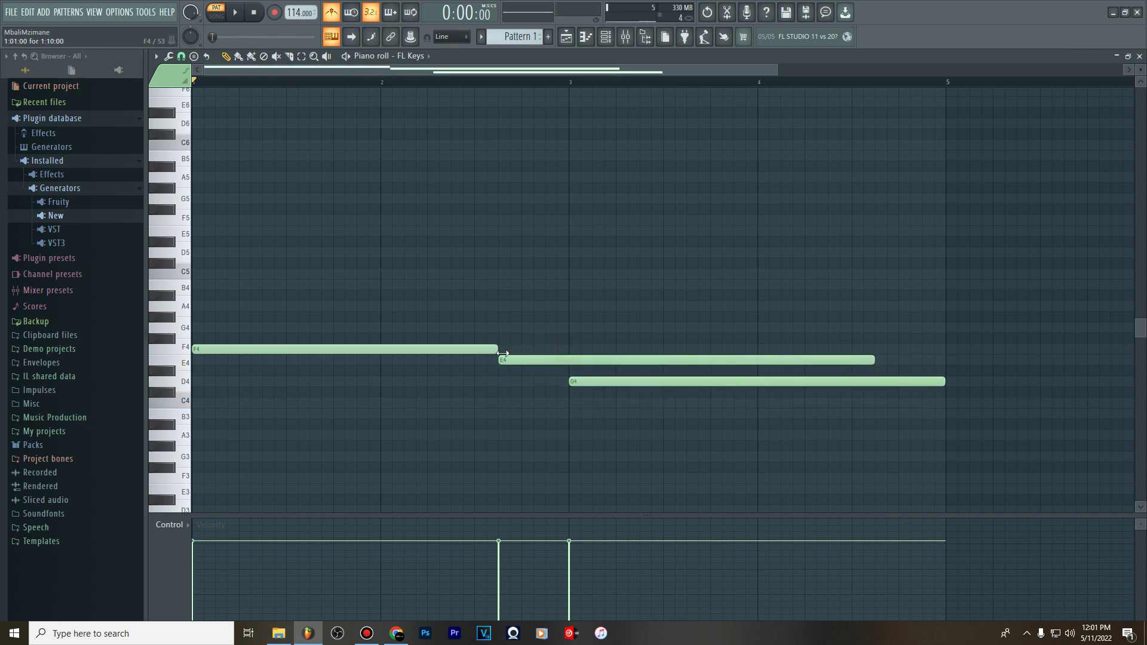
{"action": "left_click_drag", "start_coordinate": [873, 360], "coordinate": [569, 367]}
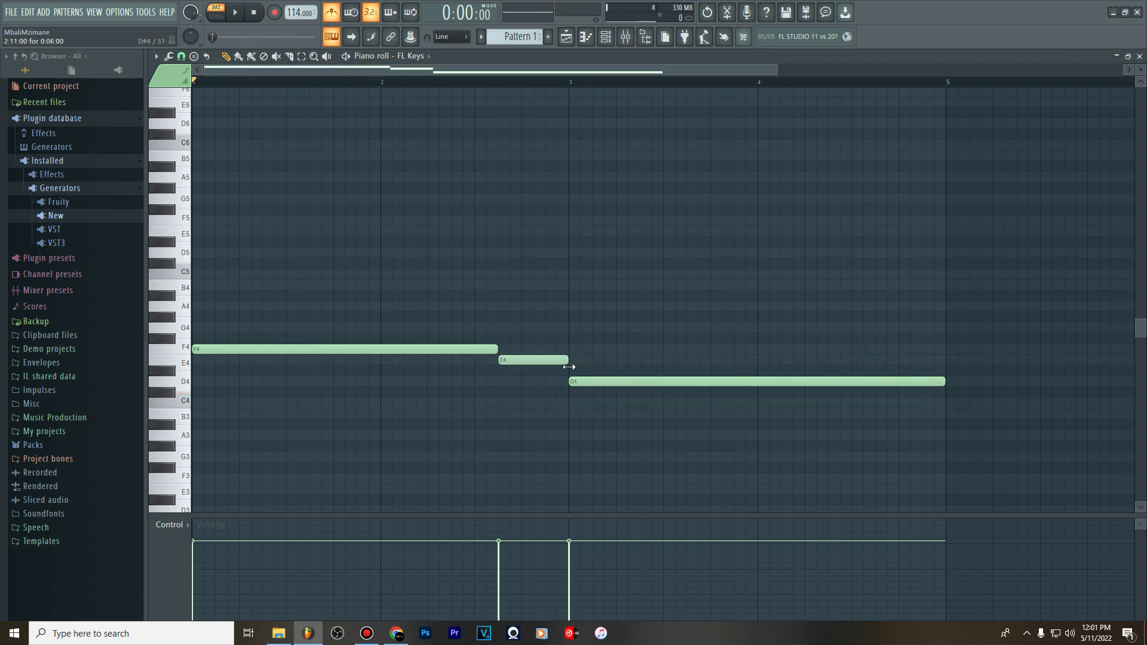
Play the pattern, then shorten F4 to 1:08:00 and start the E4 note at the middle of bar 2
{"action": "key", "text": "space"}
{"action": "scroll", "coordinate": [487, 90], "scroll_direction": "down", "scroll_amount": 2}
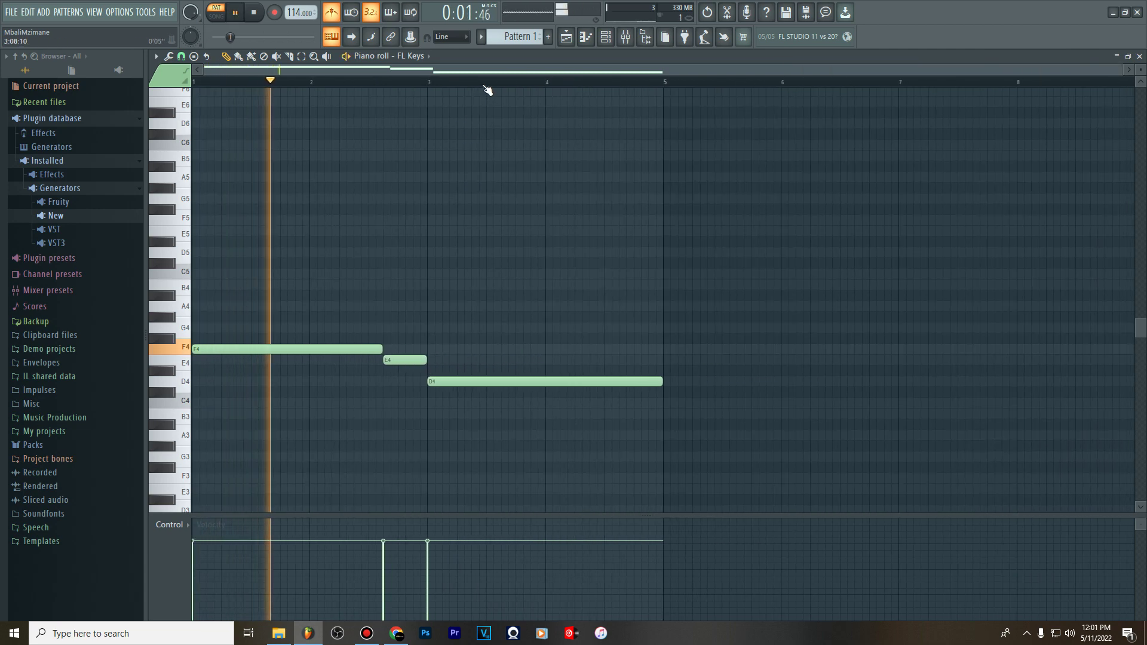
{"action": "key", "text": "space"}
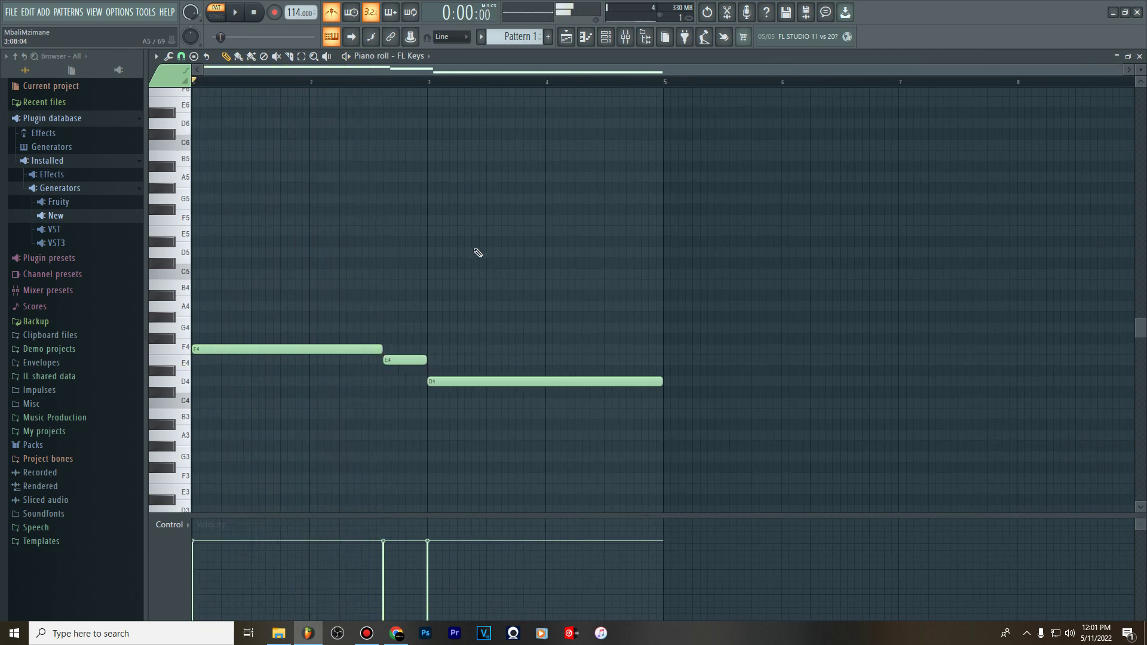
{"action": "mouse_move", "coordinate": [408, 359]}
{"action": "left_mouse_down"}
{"action": "mouse_move", "coordinate": [393, 359]}
{"action": "mouse_move", "coordinate": [468, 359]}
{"action": "mouse_move", "coordinate": [420, 359]}
{"action": "left_mouse_up"}
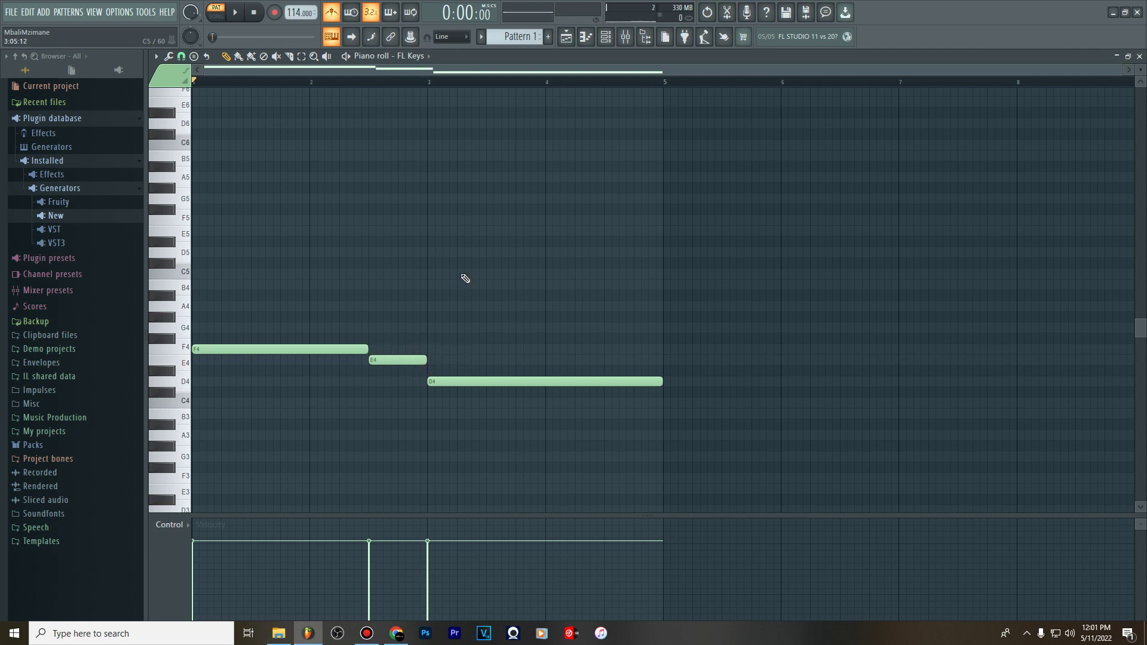
Transpose the three notes down one octave, play them back, and turn off the metronome
{"action": "key", "text": "ctrl+Down"}
{"action": "key", "text": "space"}
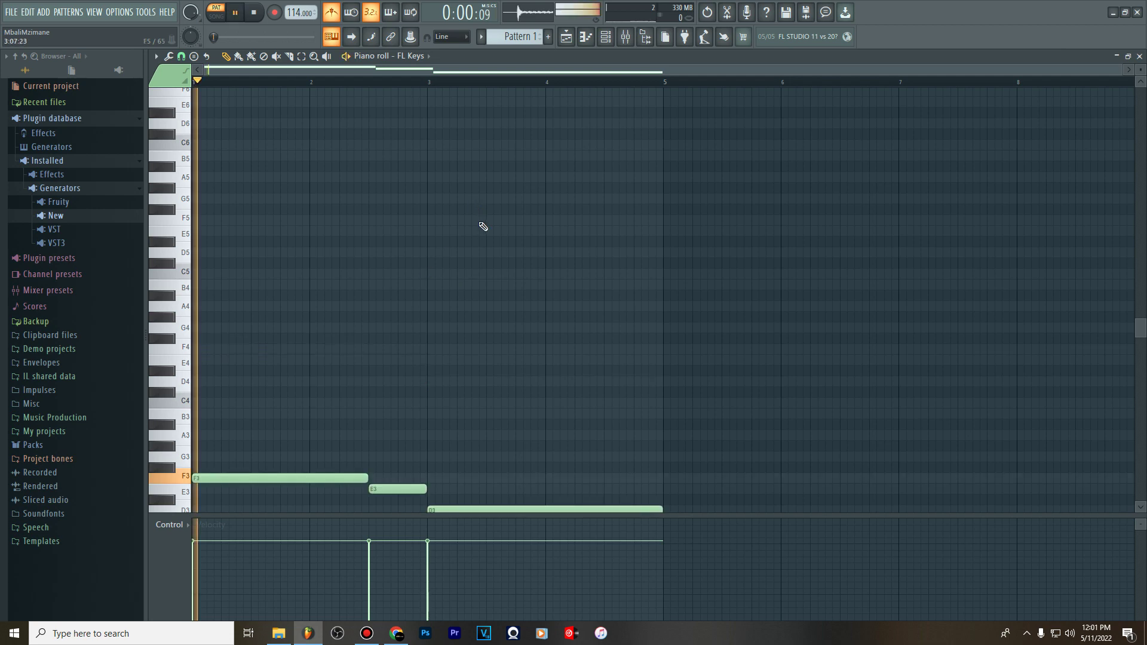
{"action": "key", "text": "space"}
{"action": "scroll", "coordinate": [481, 221], "scroll_direction": "down", "scroll_amount": 4}
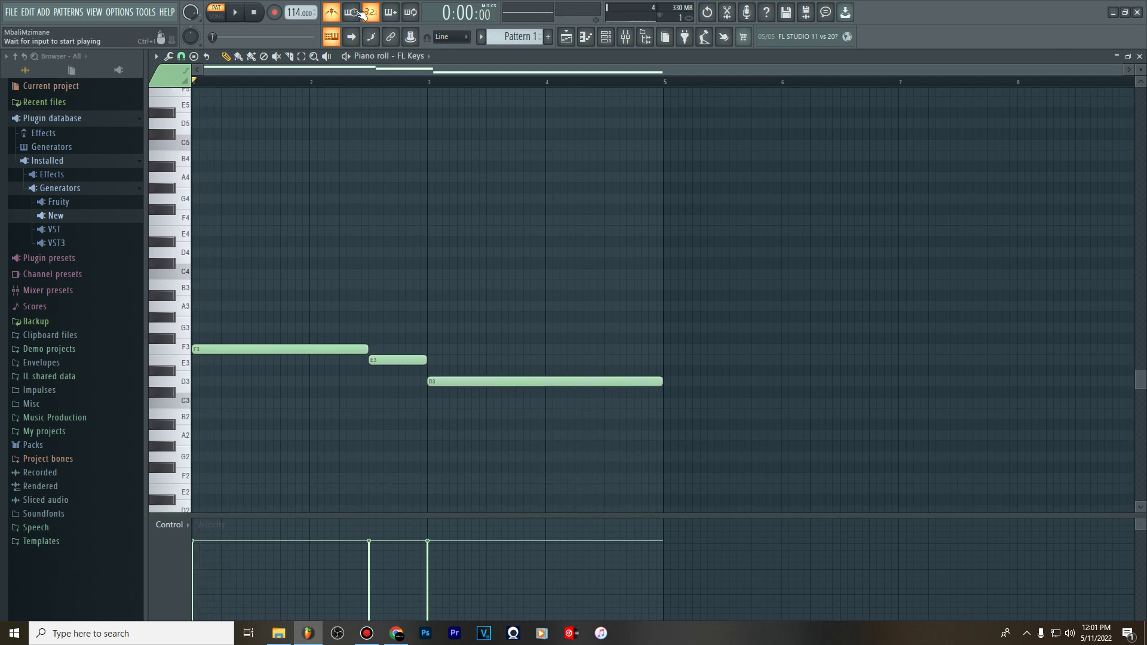
{"action": "left_click", "coordinate": [331, 12]}
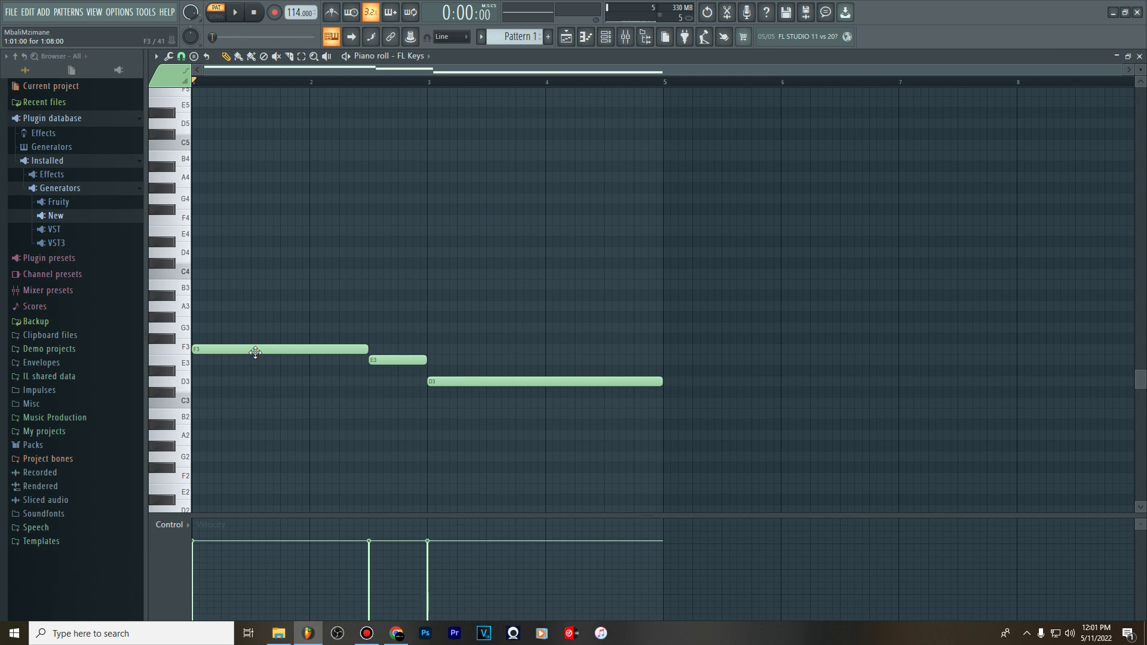
Duplicate all three notes a fifth higher as C4, B3 and A3, and play the result
{"action": "key", "text": "ctrl+a"}
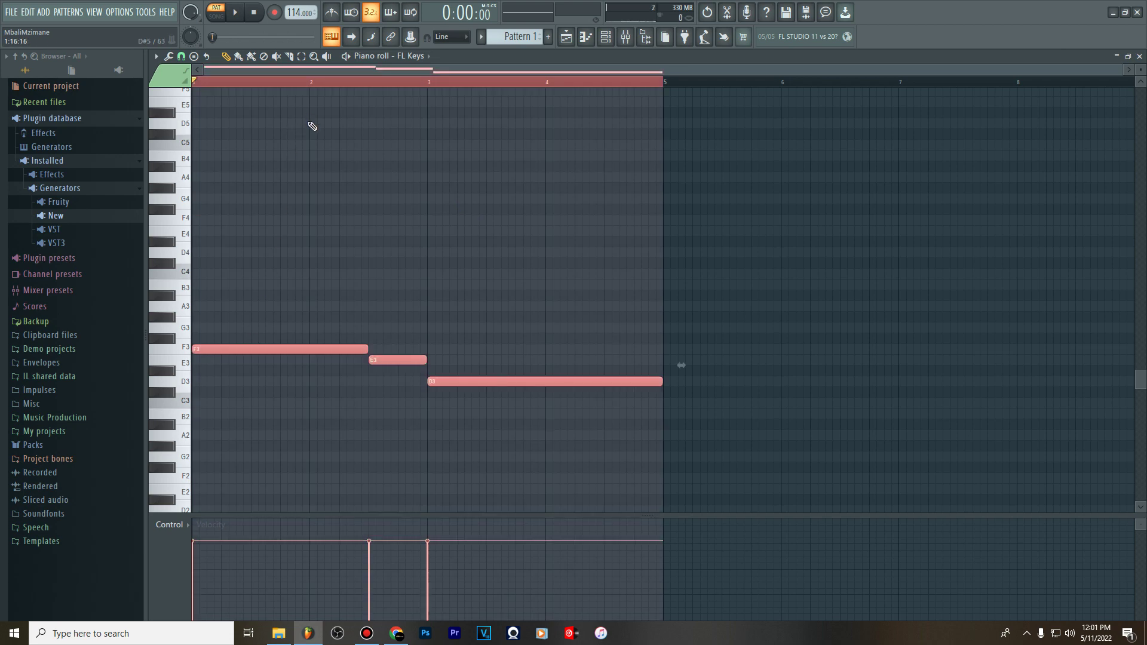
{"action": "left_click_drag", "start_coordinate": [229, 348], "coordinate": [226, 270]}
{"action": "key", "text": "space"}
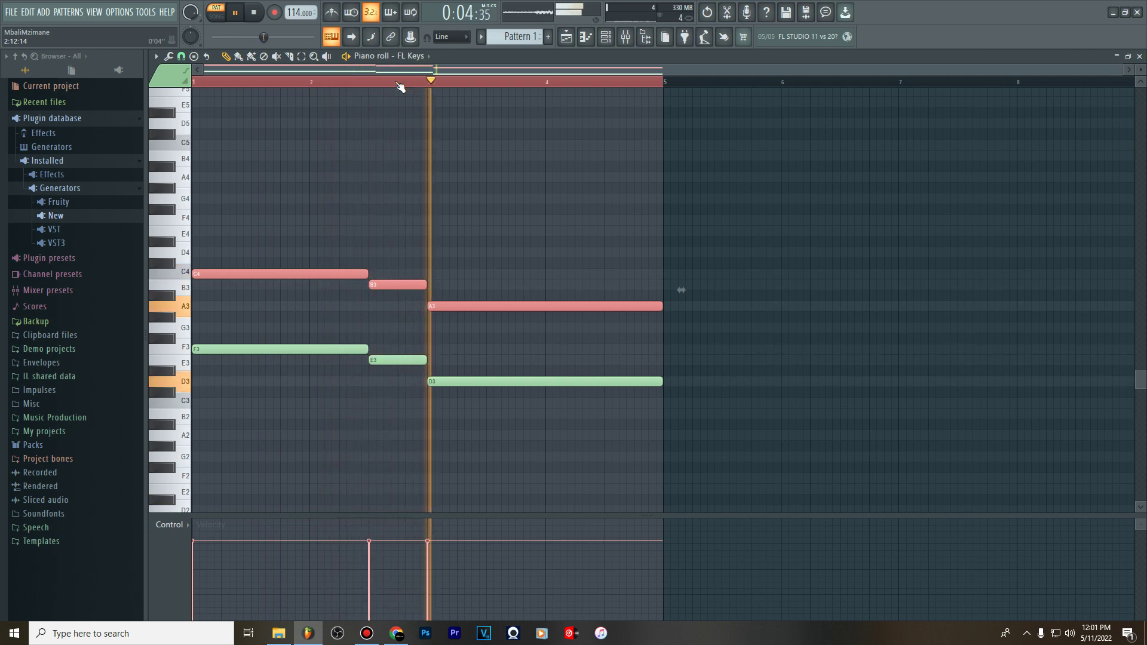
{"action": "key", "text": "space"}
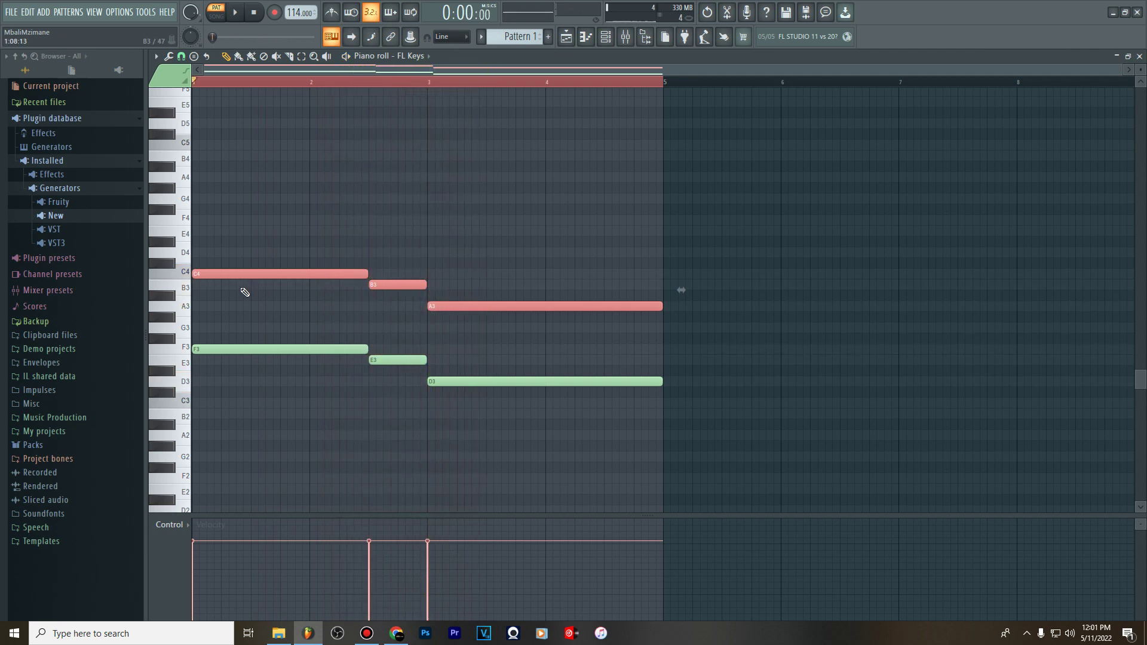
Complete the three chords by adding middle notes G#3, G3 and F3, matching each chord's length
{"action": "left_click_drag", "start_coordinate": [178, 347], "coordinate": [185, 334]}
{"action": "key", "text": "space"}
{"action": "key", "text": "space"}
{"action": "left_click", "coordinate": [213, 317]}
{"action": "left_click_drag", "start_coordinate": [213, 317], "coordinate": [199, 317]}
{"action": "left_click", "coordinate": [401, 286]}
{"action": "left_click", "coordinate": [388, 328]}
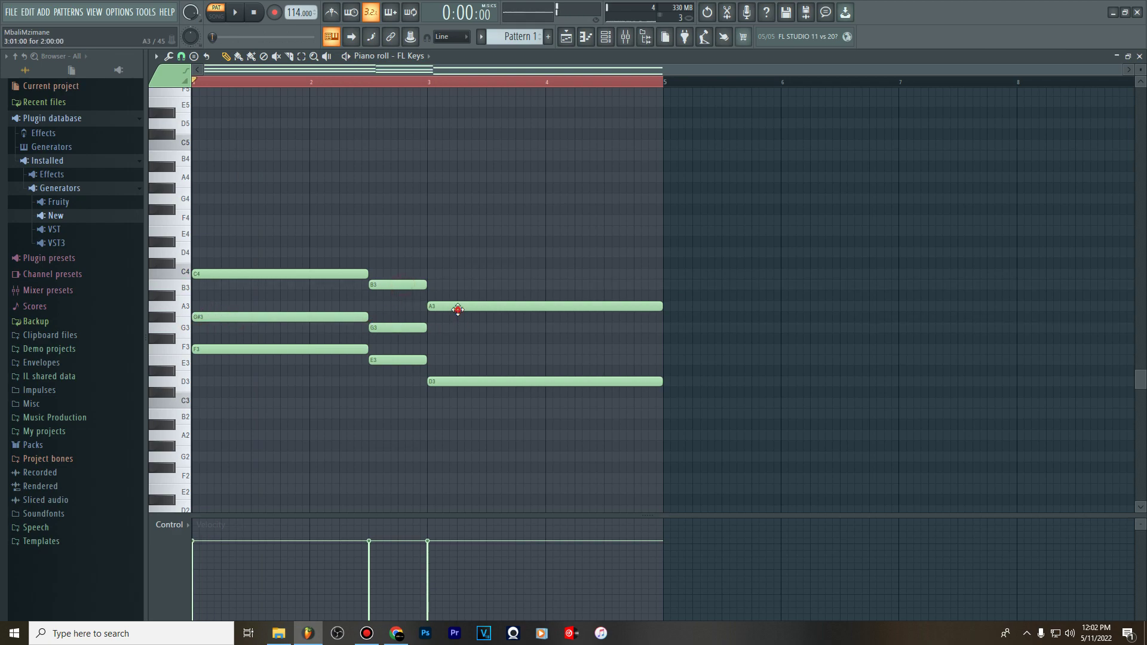
{"action": "left_click", "coordinate": [435, 338]}
{"action": "left_click_drag", "start_coordinate": [431, 340], "coordinate": [435, 352]}
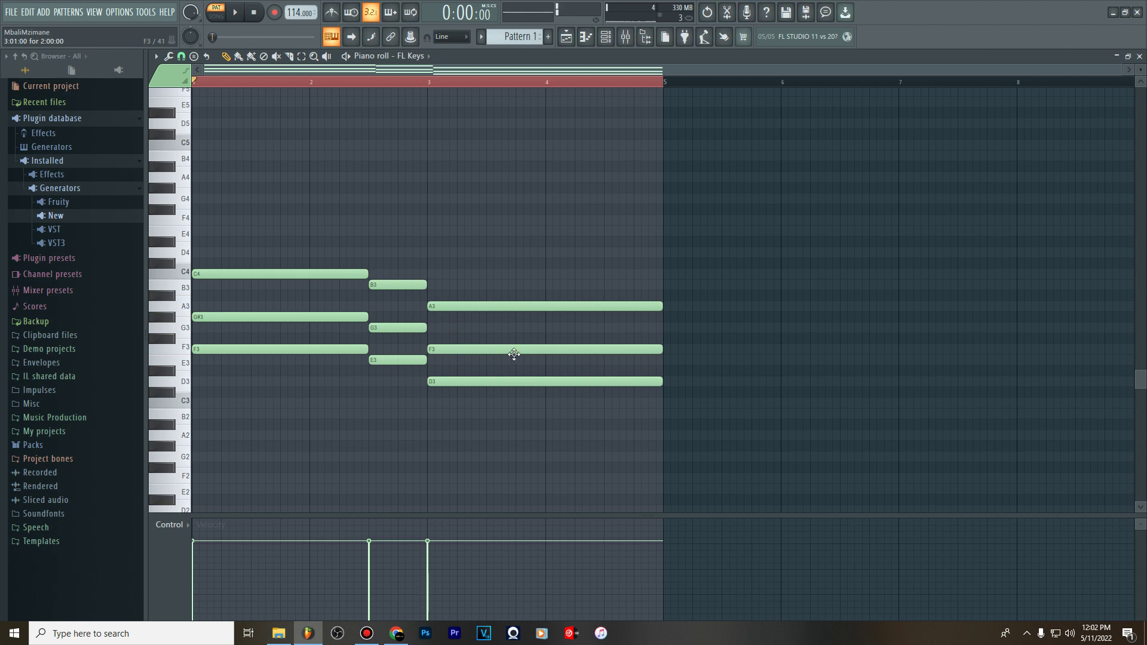
Transpose all the chord notes up one octave and play the progression
{"action": "scroll", "coordinate": [553, 307], "scroll_direction": "up", "scroll_amount": 2}
{"action": "scroll", "coordinate": [561, 300], "scroll_direction": "down", "scroll_amount": 2}
{"action": "left_click", "coordinate": [361, 315], "text": "ctrl"}
{"action": "left_click", "coordinate": [408, 328], "text": "ctrl"}
{"action": "left_click", "coordinate": [466, 261]}
{"action": "key", "text": "ctrl+Up"}
{"action": "key", "text": "space"}
{"action": "scroll", "coordinate": [495, 302], "scroll_direction": "up", "scroll_amount": 5}
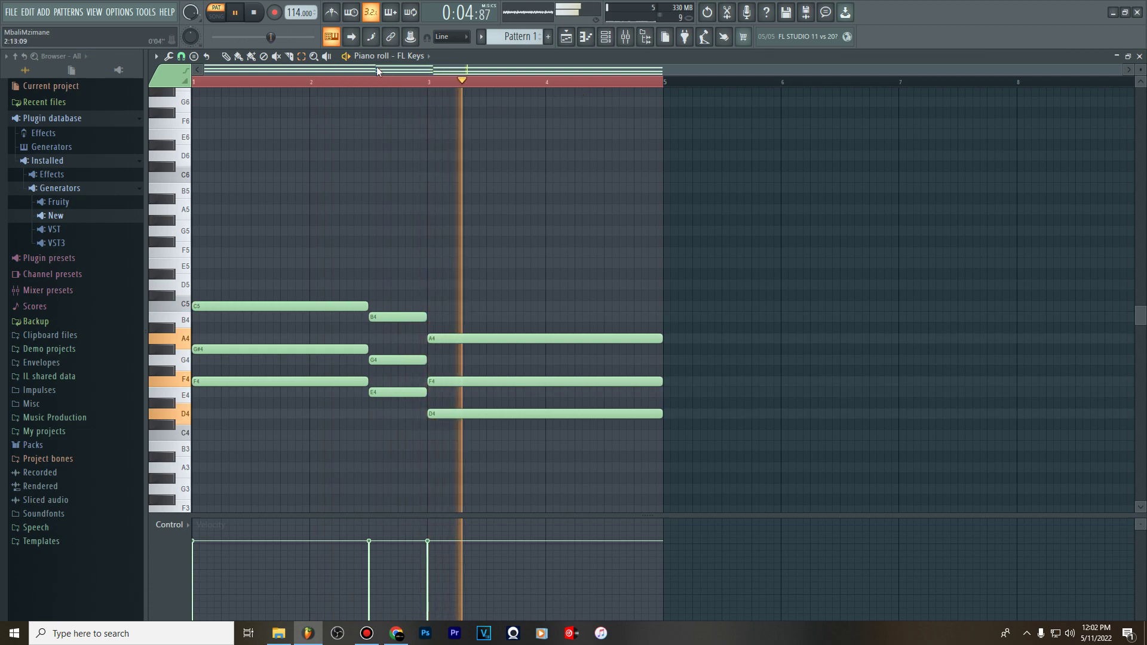
{"action": "key", "text": "space"}
Audition keys around A#4 and lower the second chord's B4 note to A#4 during playback
{"action": "key", "text": "p"}
{"action": "mouse_move", "coordinate": [184, 320]}
{"action": "left_mouse_down"}
{"action": "mouse_move", "coordinate": [181, 307]}
{"action": "mouse_move", "coordinate": [176, 330]}
{"action": "left_mouse_up"}
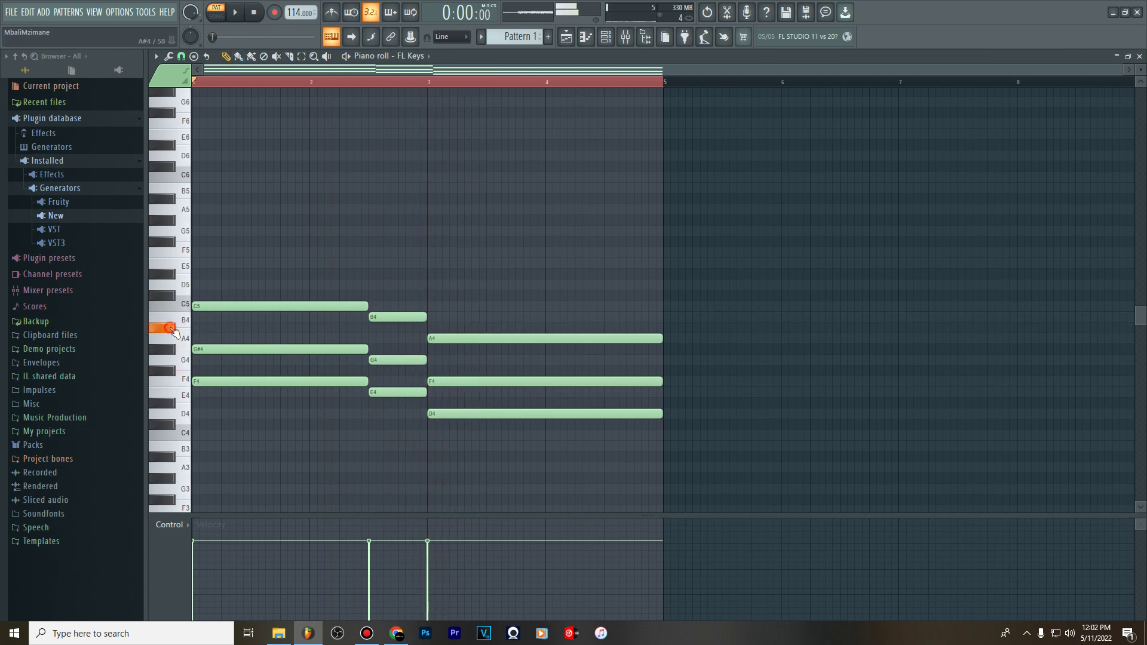
{"action": "left_click", "coordinate": [176, 309]}
{"action": "left_click", "coordinate": [173, 328]}
{"action": "left_click", "coordinate": [181, 343]}
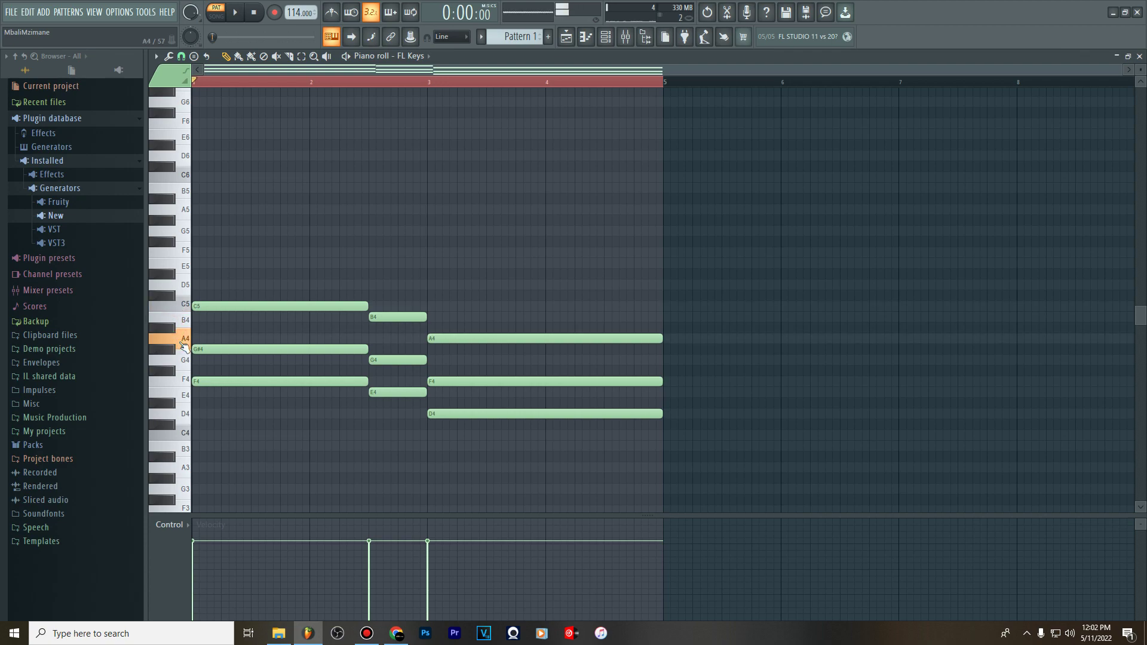
{"action": "key", "text": "space"}
{"action": "left_click_drag", "start_coordinate": [397, 317], "coordinate": [397, 328]}
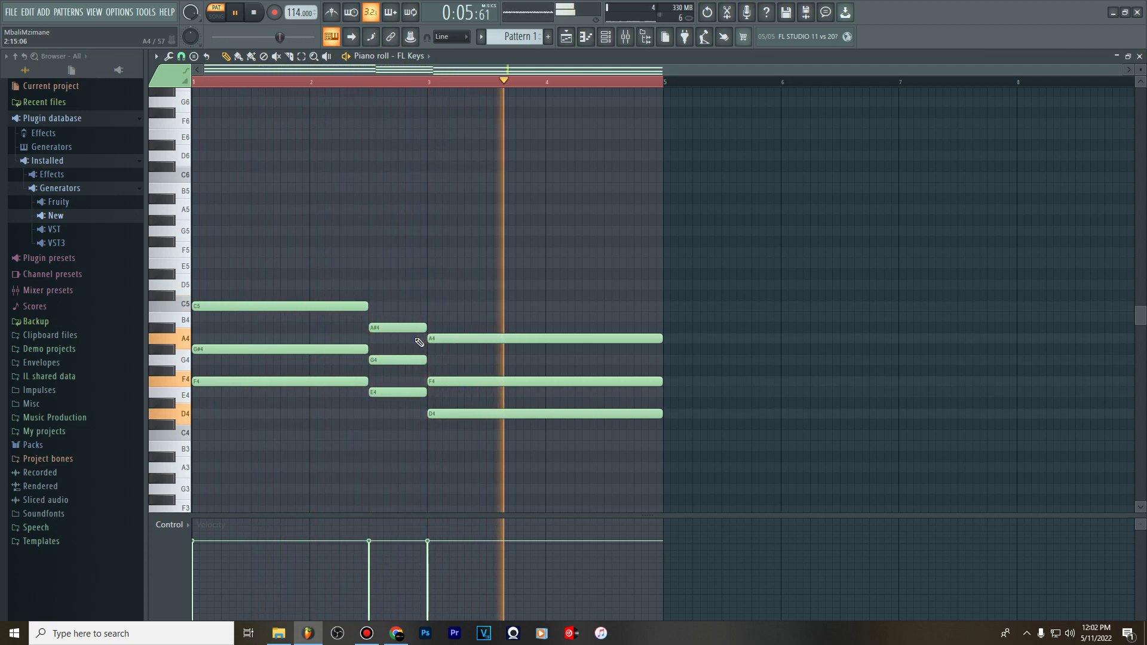
Stop playback and transpose all the chord notes so the first chord becomes A4, C5 and E5
{"action": "key", "text": "space"}
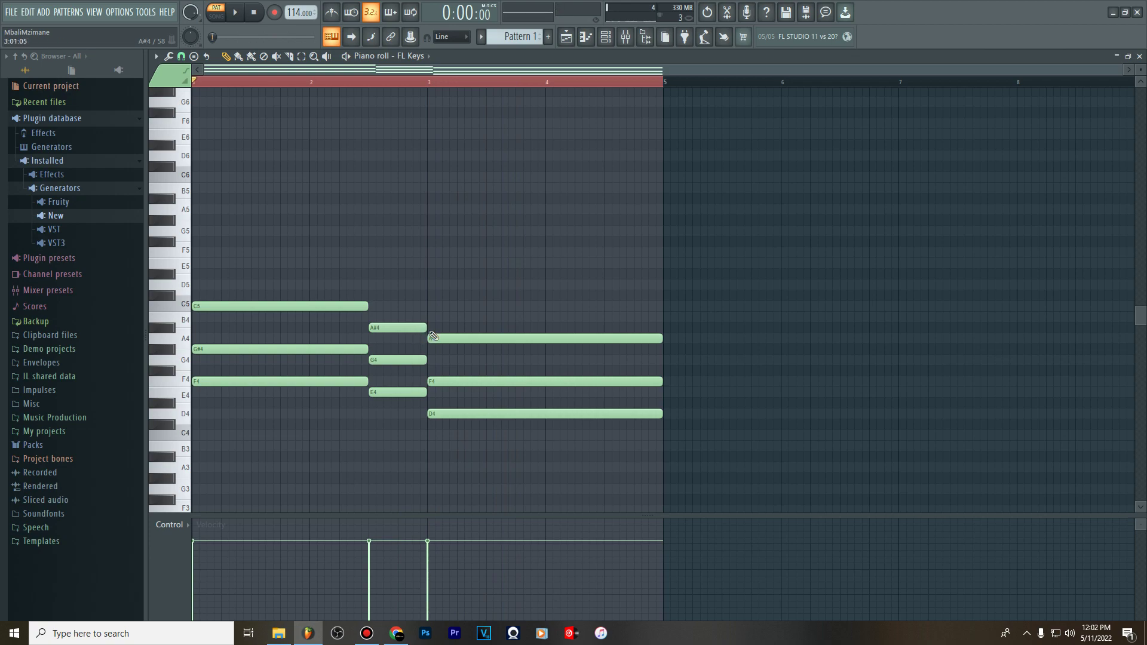
{"action": "key", "text": "shift+Down"}
{"action": "key", "text": "shift+Down"}
{"action": "key", "text": "shift+Down"}
{"action": "key", "text": "shift+Down"}
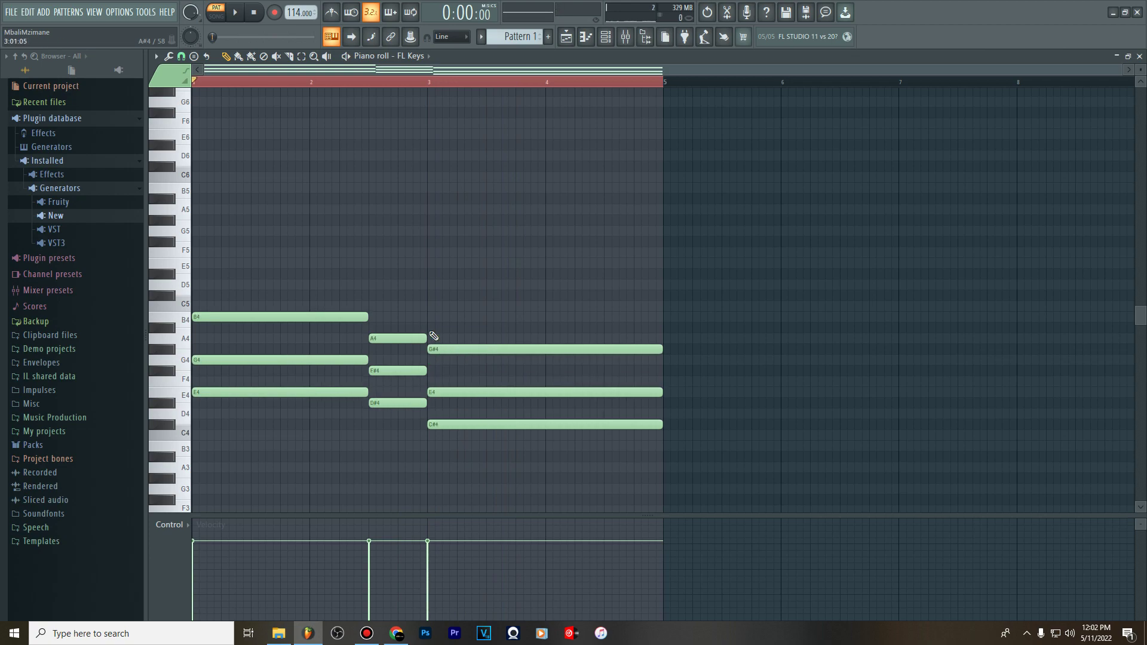
{"action": "key", "text": "shift+Up"}
{"action": "key", "text": "shift+Up"}
{"action": "key", "text": "shift+Up"}
{"action": "key", "text": "shift+Up"}
{"action": "key", "text": "shift+Up"}
{"action": "key", "text": "shift+Up"}
{"action": "key", "text": "shift+Up"}
{"action": "key", "text": "shift+Up"}
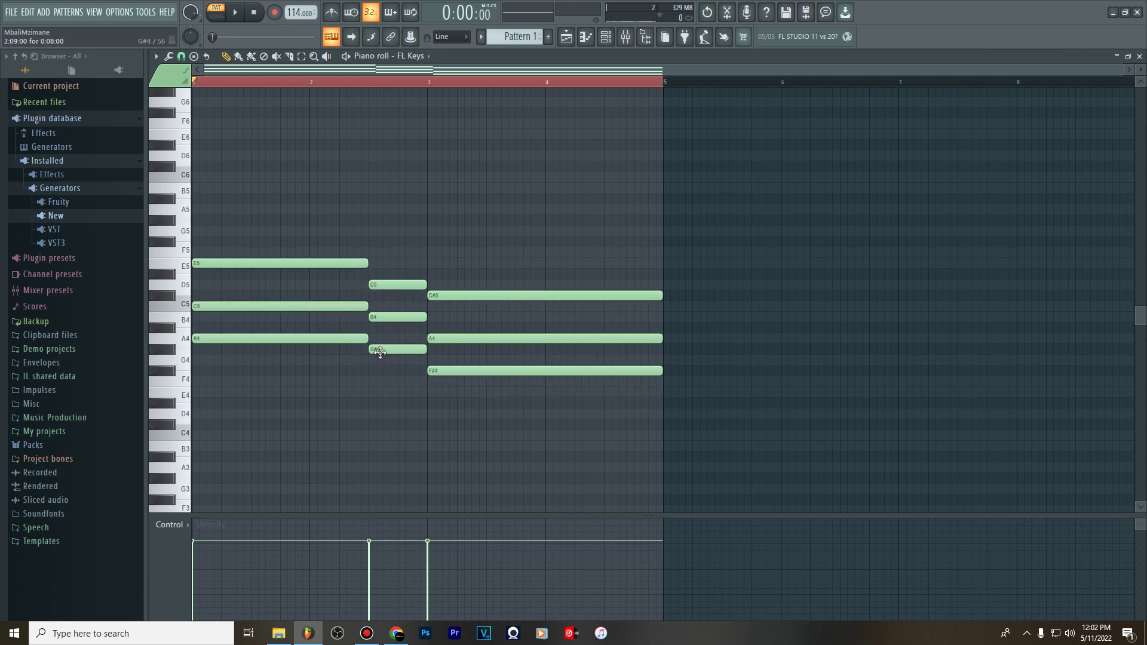
Lower the second chord's bottom note to G4 and the third chord's outer notes to F4 and C5, and play the progression
{"action": "left_click", "coordinate": [379, 351]}
{"action": "left_click_drag", "start_coordinate": [379, 364], "coordinate": [433, 383]}
{"action": "left_click", "coordinate": [441, 294]}
{"action": "left_click_drag", "start_coordinate": [441, 294], "coordinate": [436, 306]}
{"action": "key", "text": "space"}
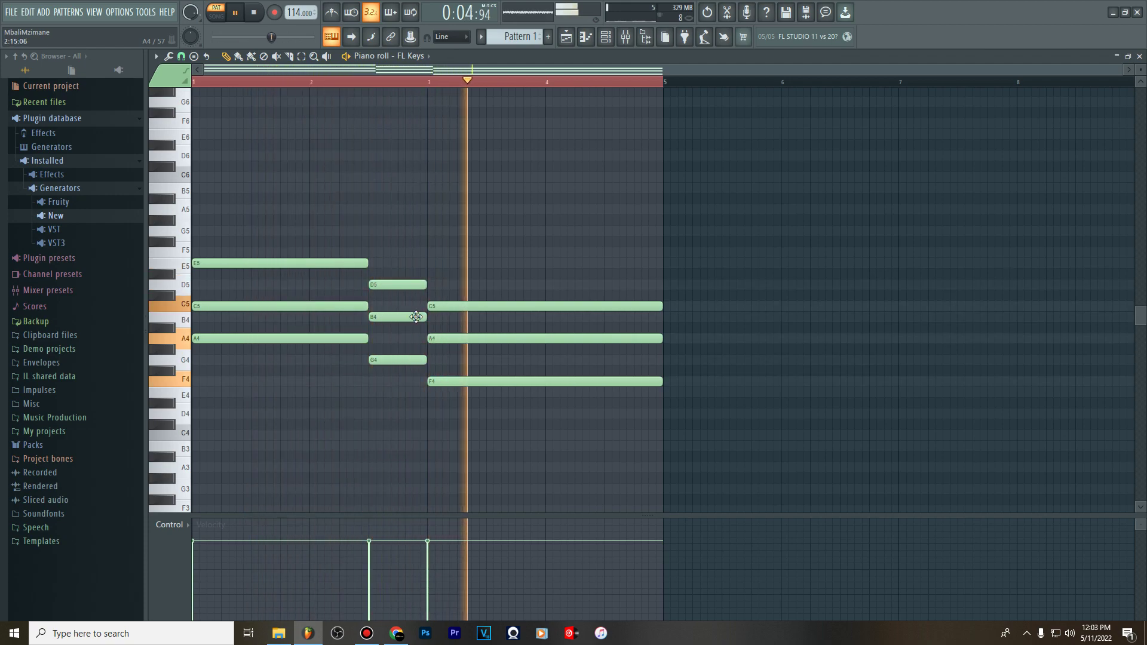
{"action": "key", "text": "space"}
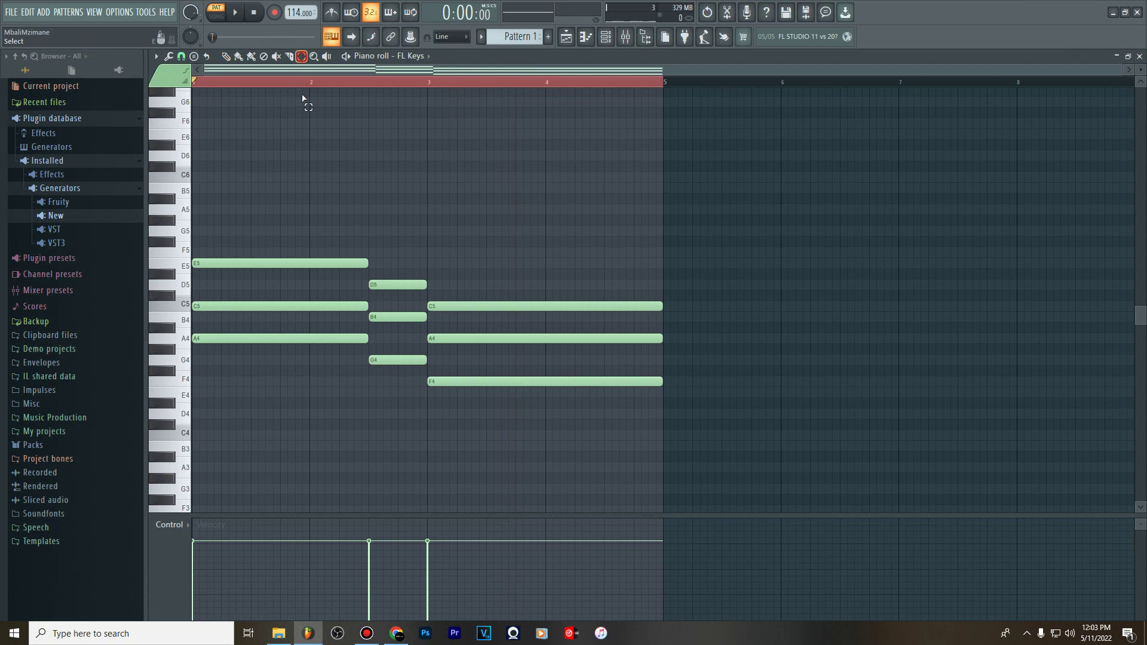
Copy the lowest note of each chord one octave down as A3, G3 and F3, and play the result
{"action": "left_click", "coordinate": [268, 338], "text": "ctrl+shift"}
{"action": "left_click", "coordinate": [373, 359], "text": "ctrl+shift"}
{"action": "left_click", "coordinate": [438, 381], "text": "ctrl+shift"}
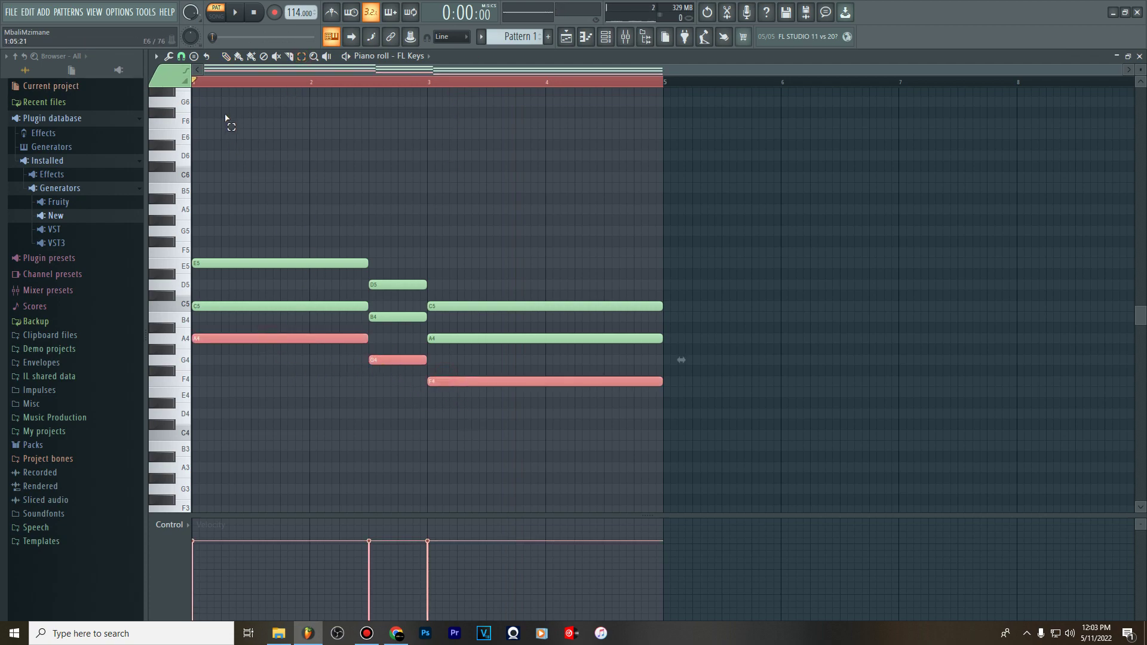
{"action": "left_click_drag", "start_coordinate": [220, 338], "coordinate": [202, 468]}
{"action": "key", "text": "space"}
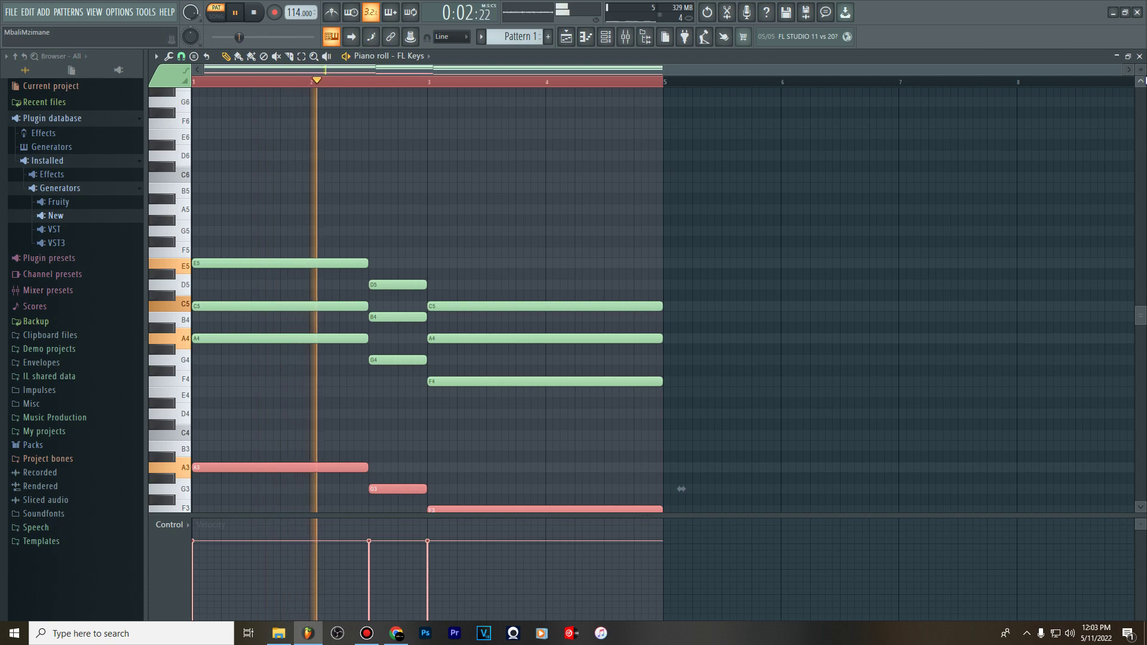
{"action": "scroll", "coordinate": [1013, 207], "scroll_direction": "up", "scroll_amount": 2}
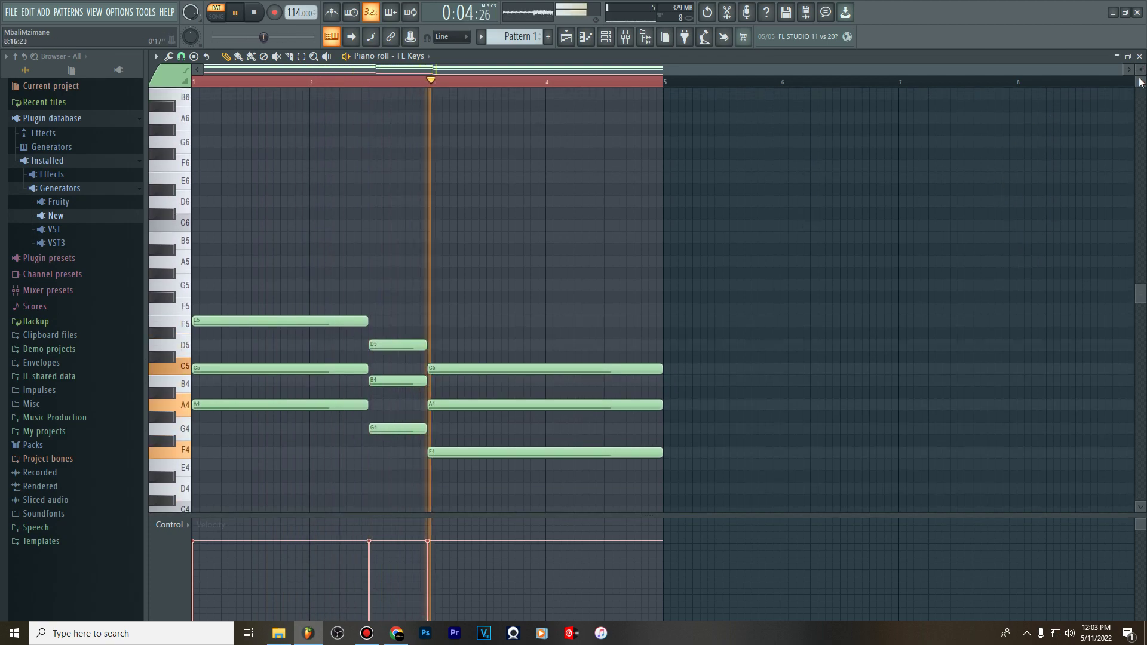
{"action": "scroll", "coordinate": [1139, 68], "scroll_direction": "down", "scroll_amount": 2}
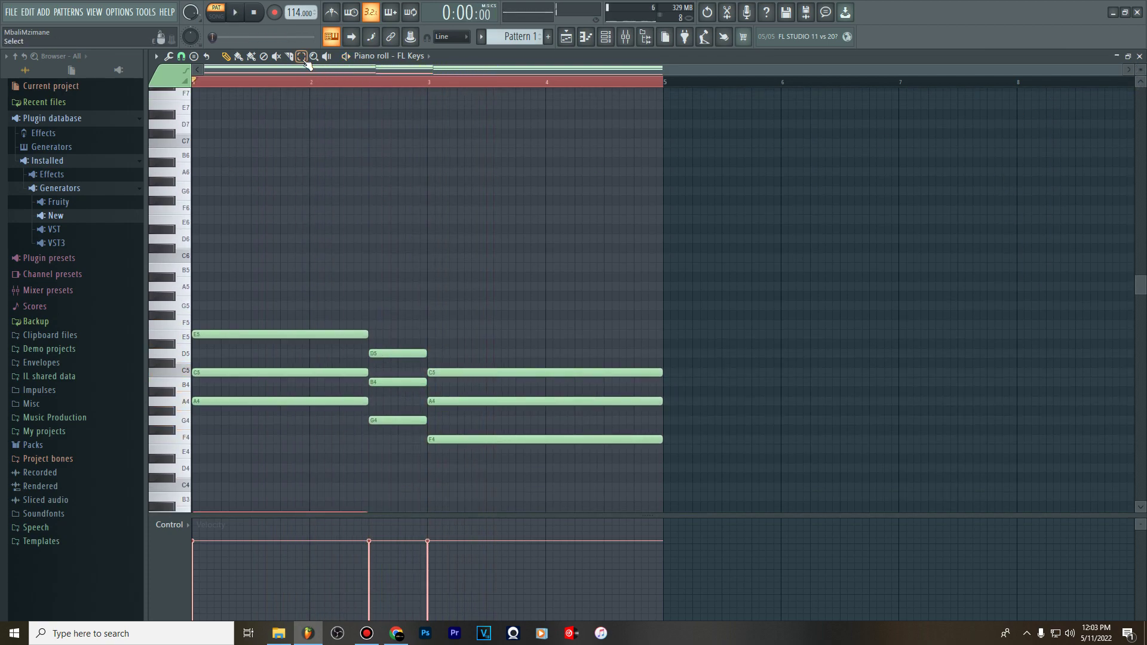
Raise the middle notes C5, B4 and A4 of the three chords by one octave and play the progression
{"action": "left_click", "coordinate": [299, 369]}
{"action": "left_click", "coordinate": [388, 381], "text": "ctrl"}
{"action": "left_click", "coordinate": [465, 400], "text": "ctrl"}
{"action": "key", "text": "ctrl+Up"}
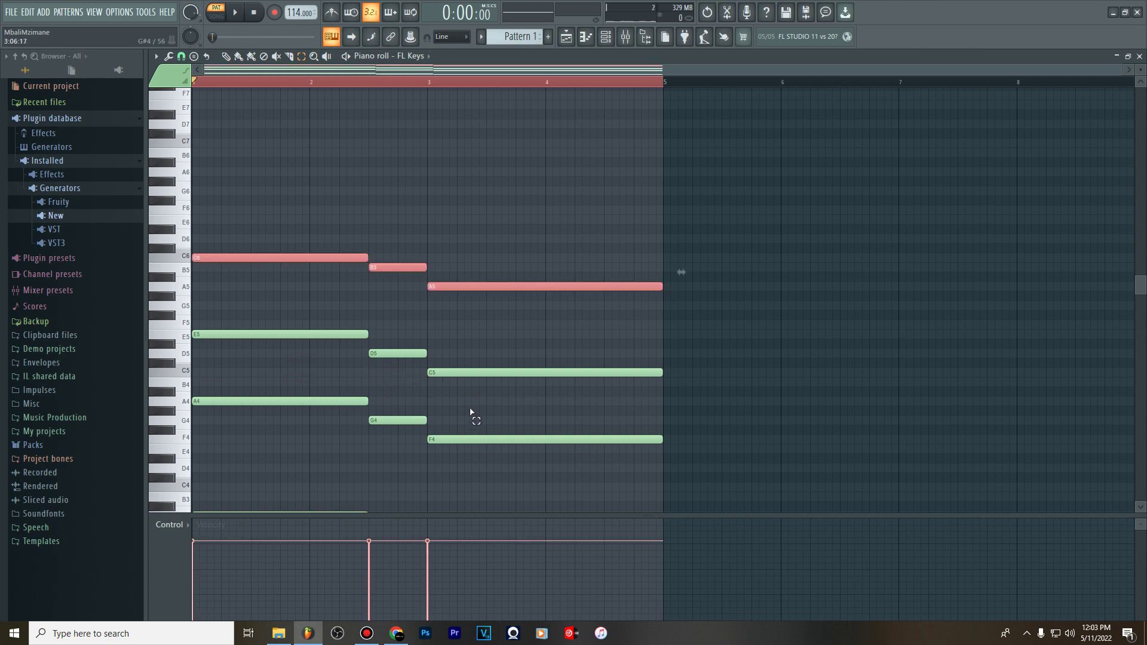
{"action": "key", "text": "space"}
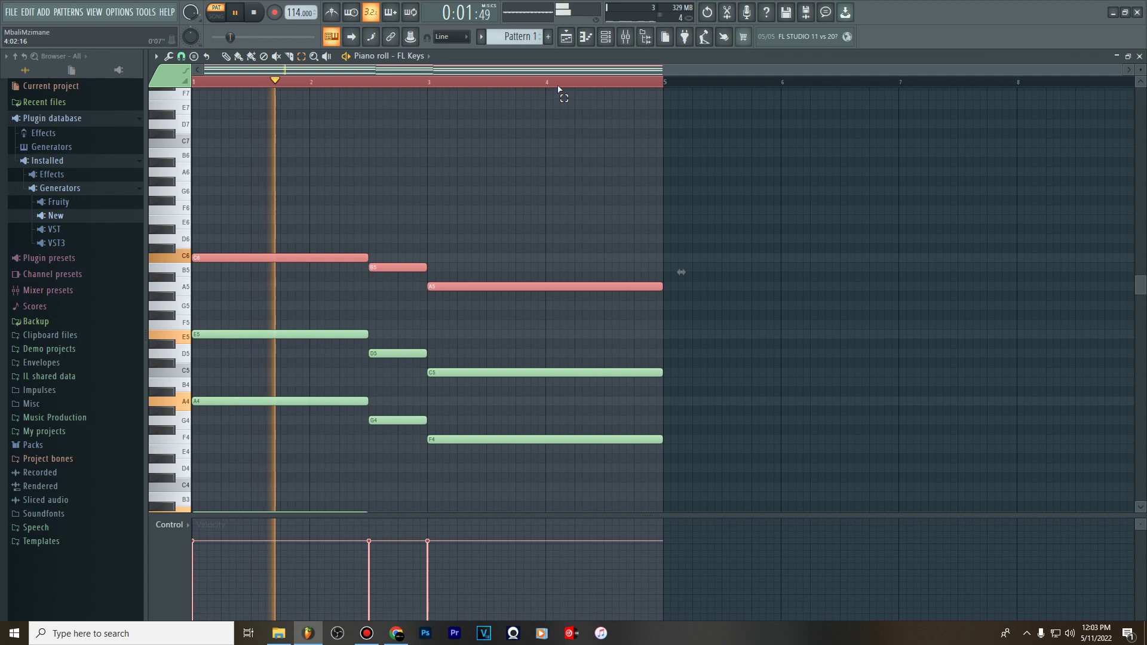
{"action": "scroll", "coordinate": [684, 358], "scroll_direction": "down", "scroll_amount": 3}
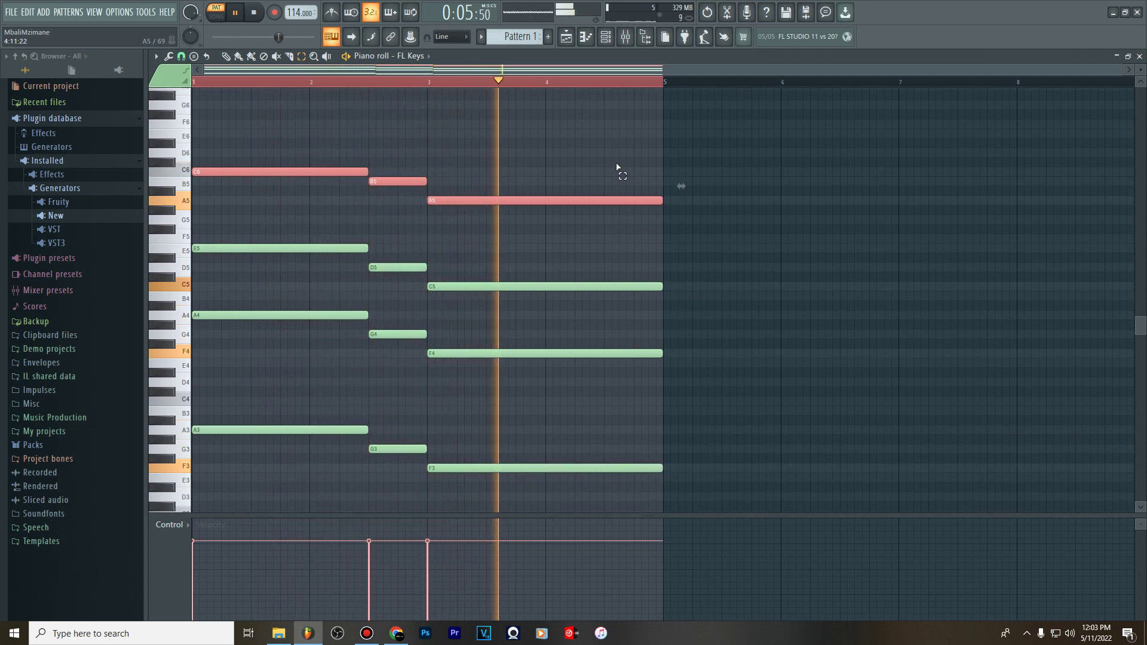
{"action": "key", "text": "space"}
Open the Fruity parametric EQ 2 on the FL Keys mixer track and place its window in the middle of the mixer
{"action": "left_click", "coordinate": [607, 42]}
{"action": "left_click", "coordinate": [611, 40]}
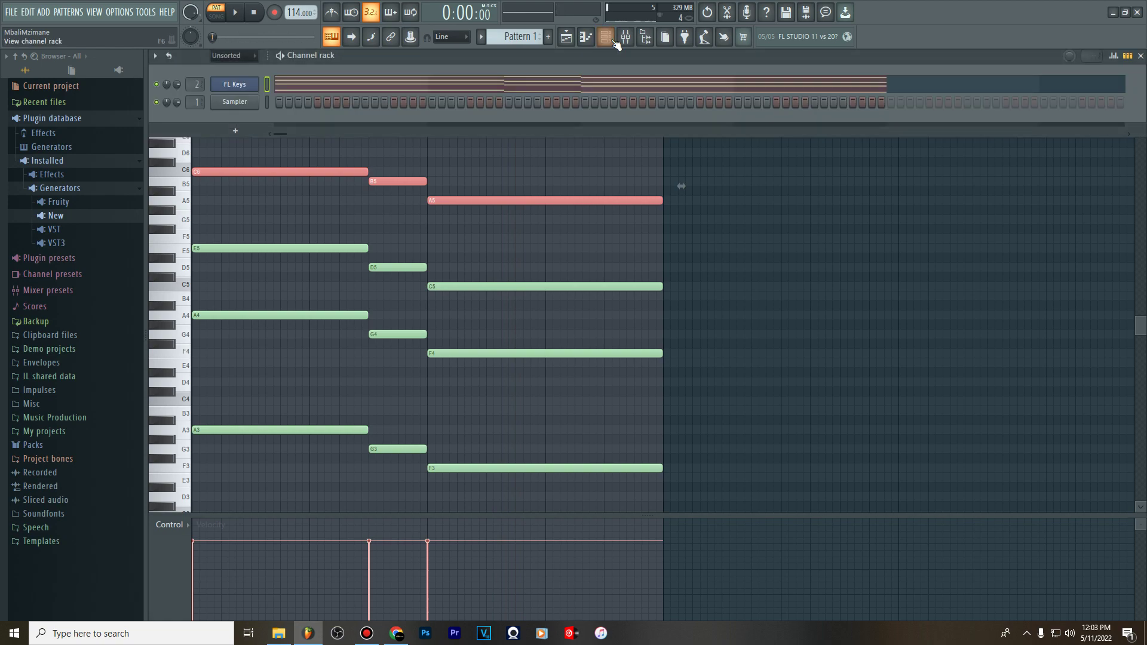
{"action": "left_click", "coordinate": [616, 44]}
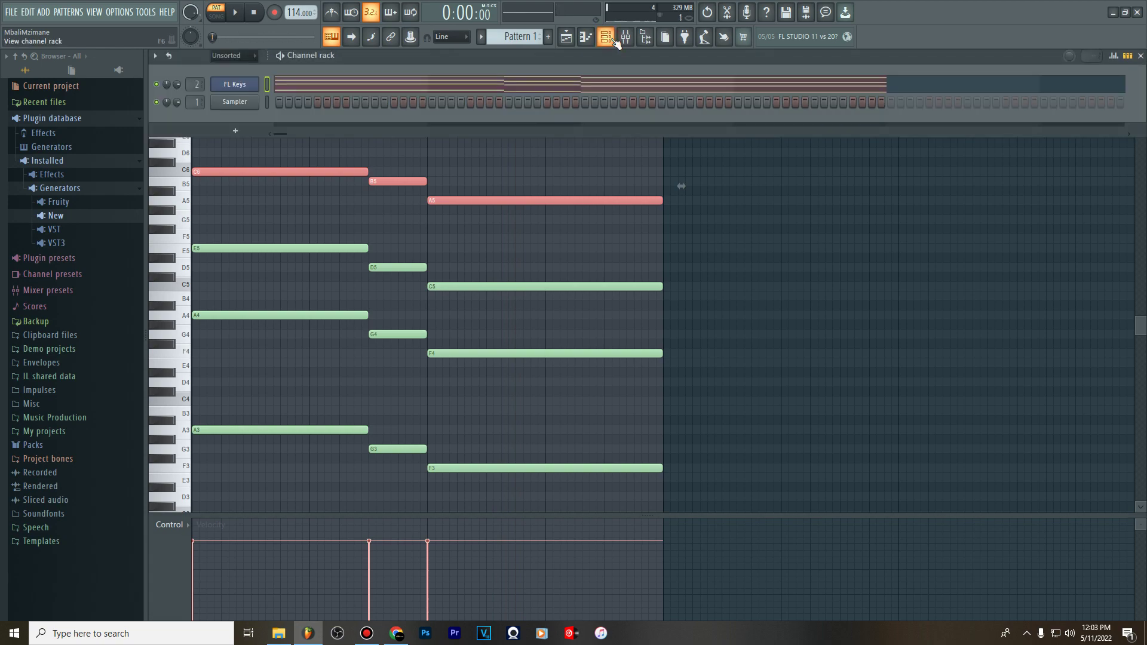
{"action": "left_click", "coordinate": [240, 84]}
{"action": "left_click", "coordinate": [625, 36]}
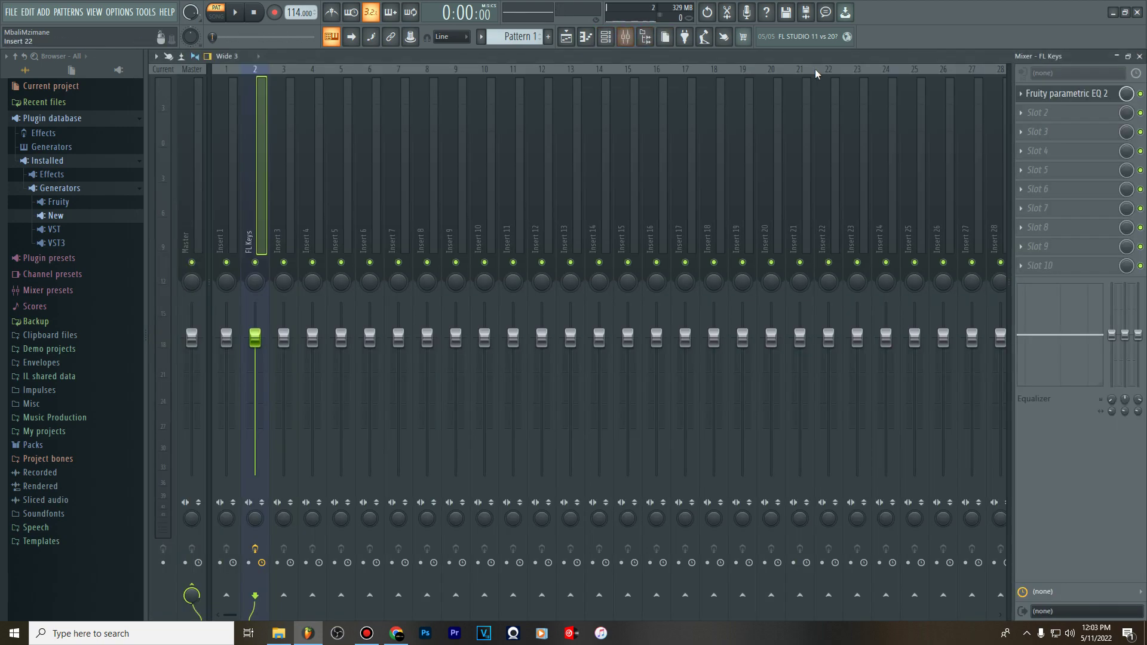
{"action": "left_click", "coordinate": [1069, 94]}
{"action": "left_click_drag", "start_coordinate": [499, 200], "coordinate": [606, 161]}
Set EQ band 7 to a Low pass filter with the Steep 8 order
{"action": "right_click", "coordinate": [609, 262]}
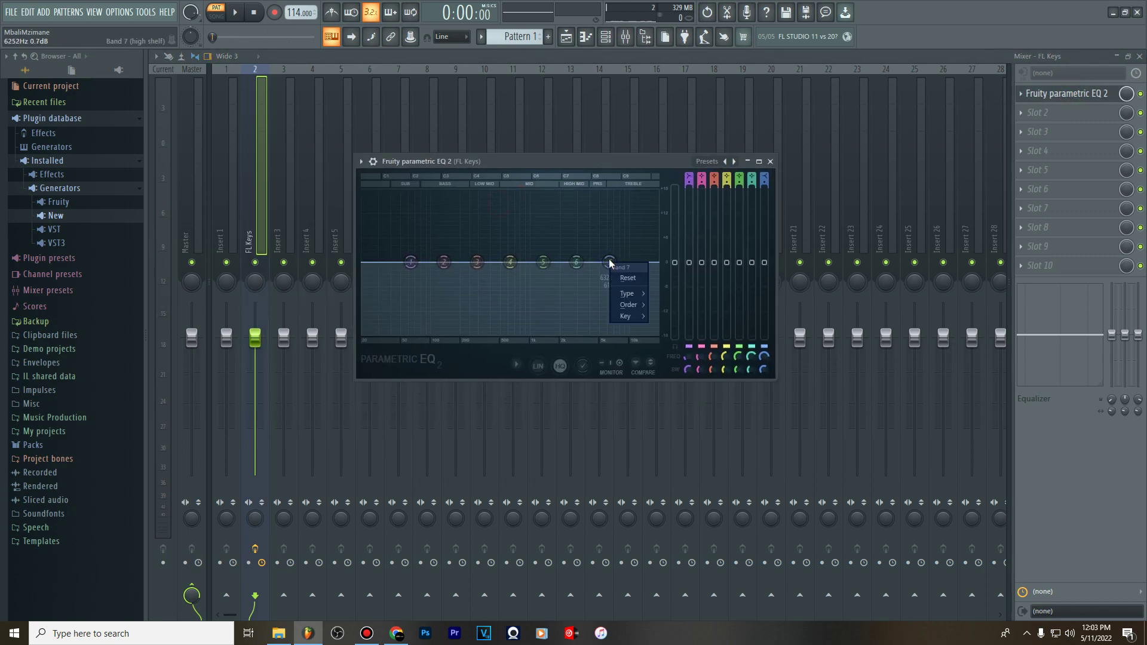
{"action": "mouse_move", "coordinate": [630, 293]}
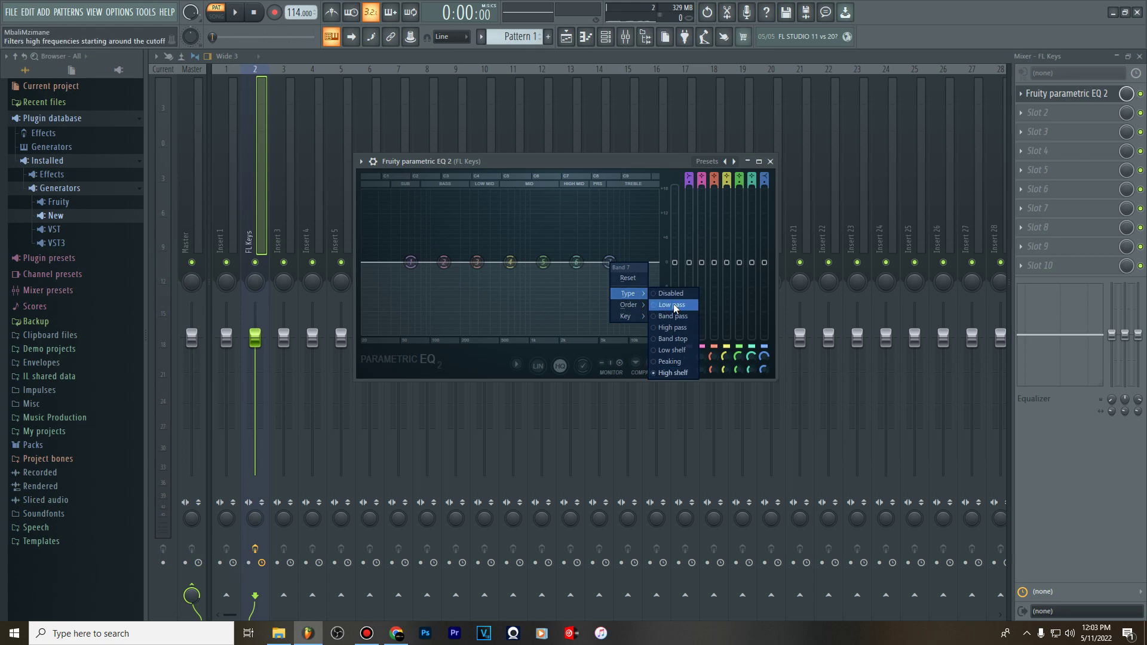
{"action": "left_click", "coordinate": [663, 306]}
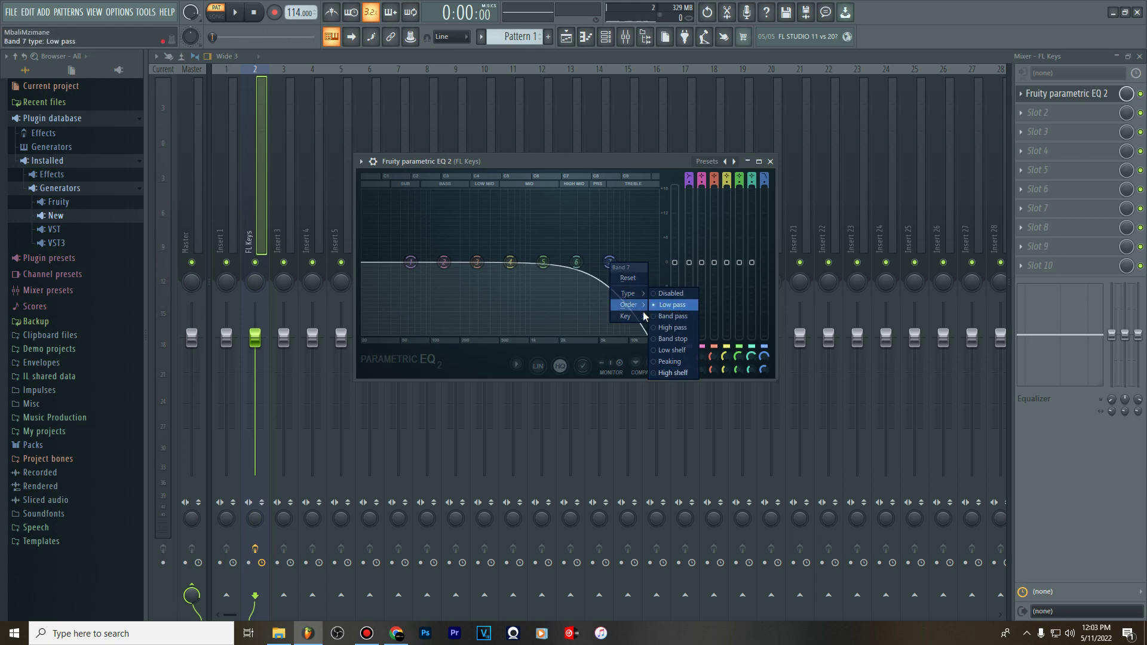
{"action": "mouse_move", "coordinate": [632, 309]}
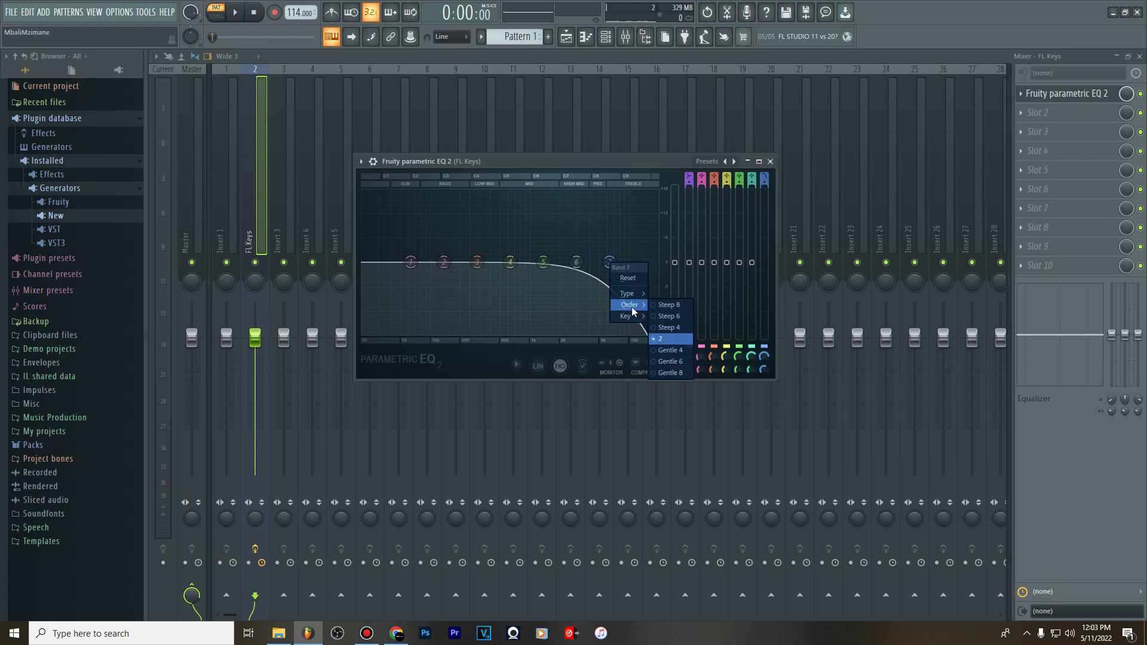
{"action": "left_click", "coordinate": [669, 306]}
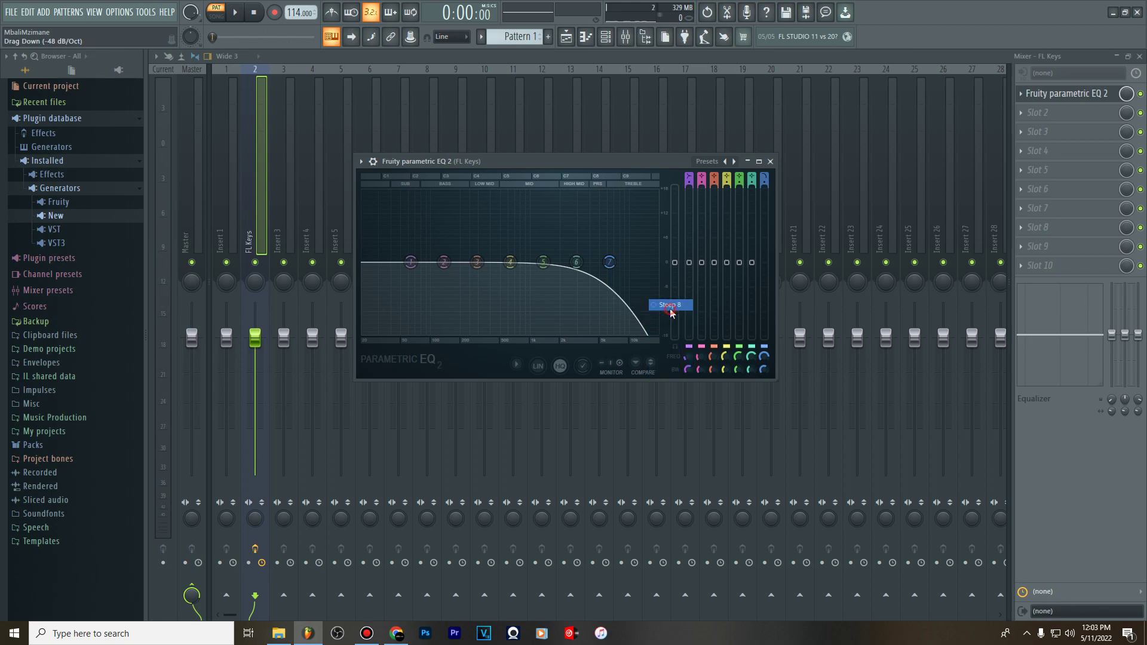
Lower the cutoff frequency of EQ band 7 to 494 Hz while listening to the progression
{"action": "right_click", "coordinate": [773, 363]}
{"action": "left_click", "coordinate": [774, 365]}
{"action": "right_click", "coordinate": [765, 375]}
{"action": "left_click", "coordinate": [777, 377]}
{"action": "key", "text": "space"}
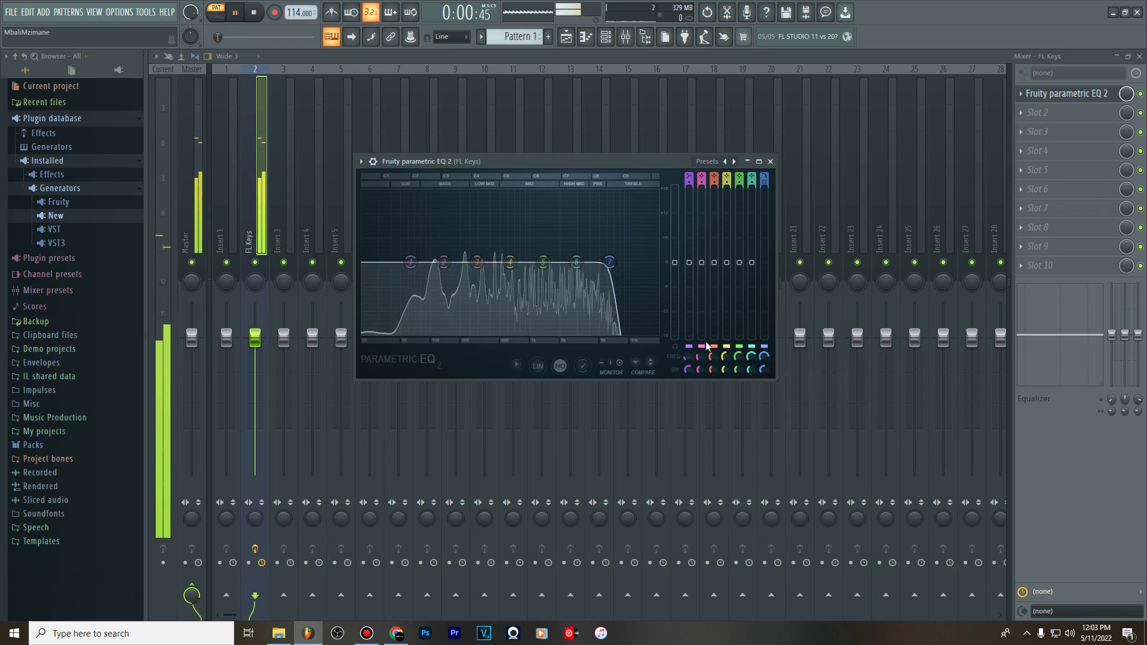
{"action": "scroll", "coordinate": [765, 355], "scroll_direction": "down", "scroll_amount": 8}
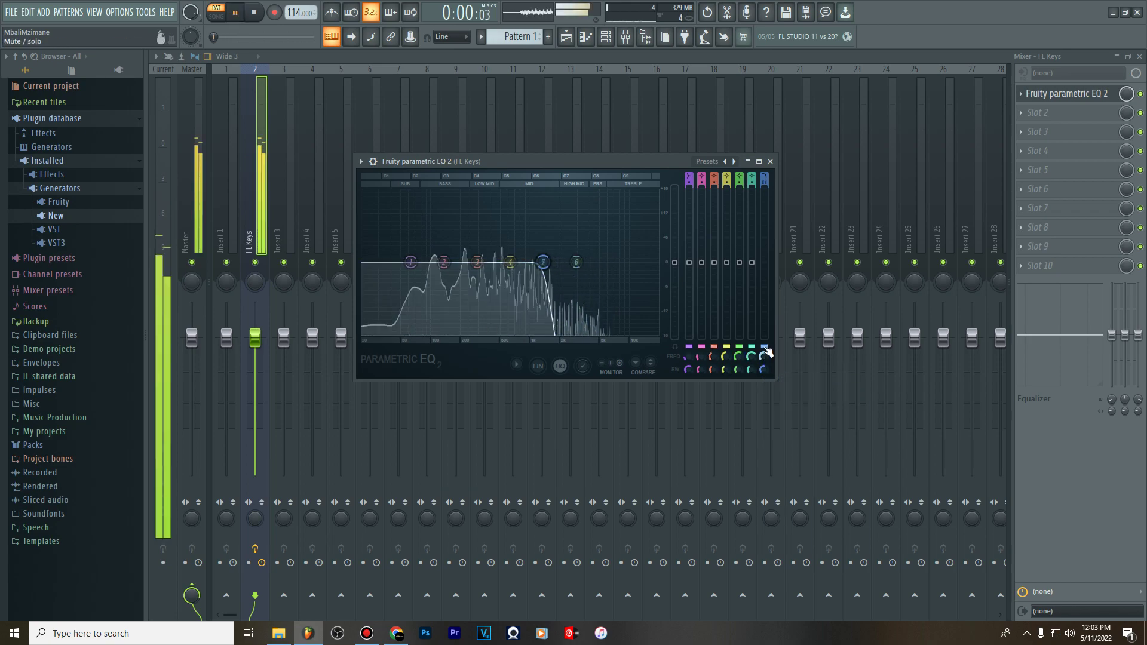
{"action": "scroll", "coordinate": [765, 355], "scroll_direction": "down", "scroll_amount": 3}
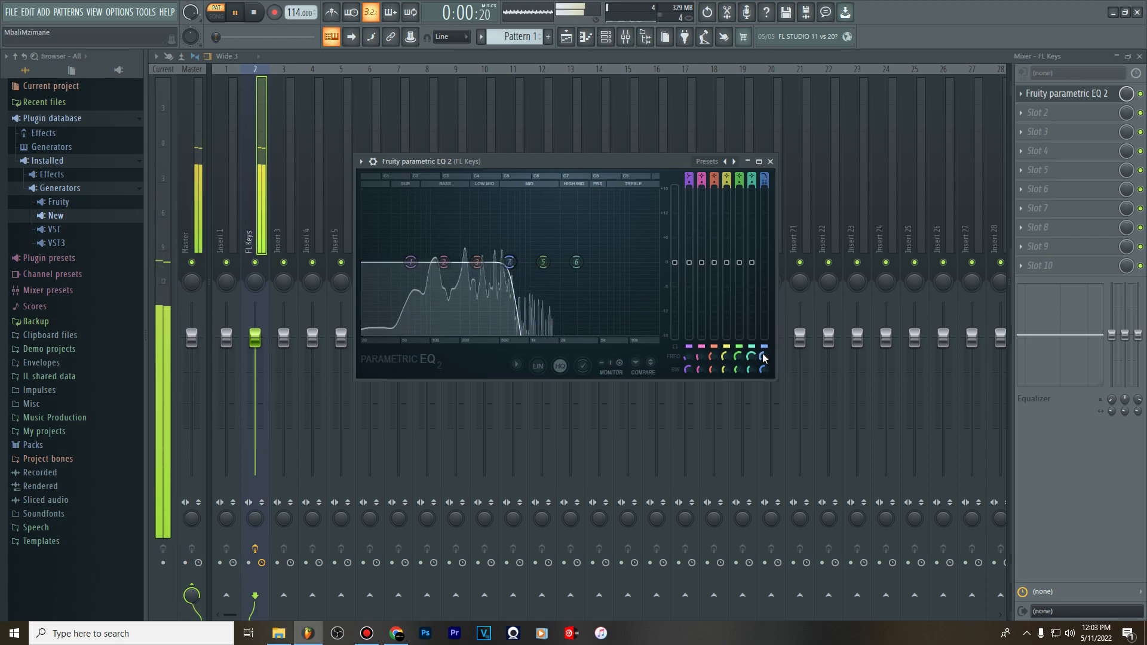
{"action": "scroll", "coordinate": [765, 357], "scroll_direction": "down", "scroll_amount": 2}
{"action": "key", "text": "space"}
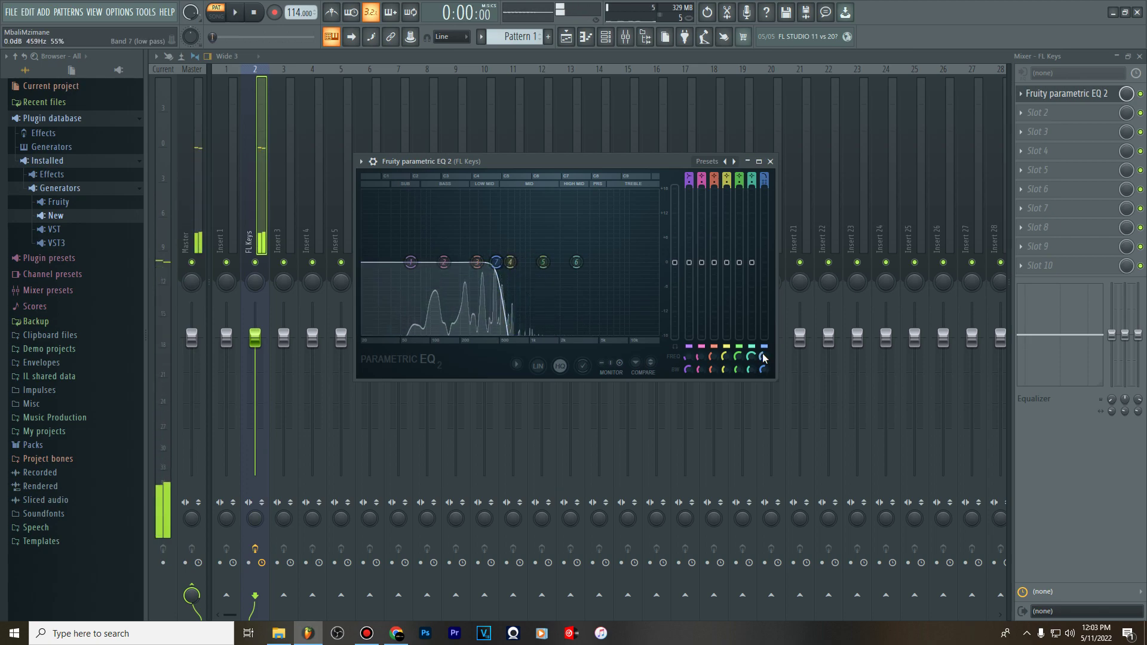
{"action": "key", "text": "space"}
{"action": "scroll", "coordinate": [766, 357], "scroll_direction": "up", "scroll_amount": 1}
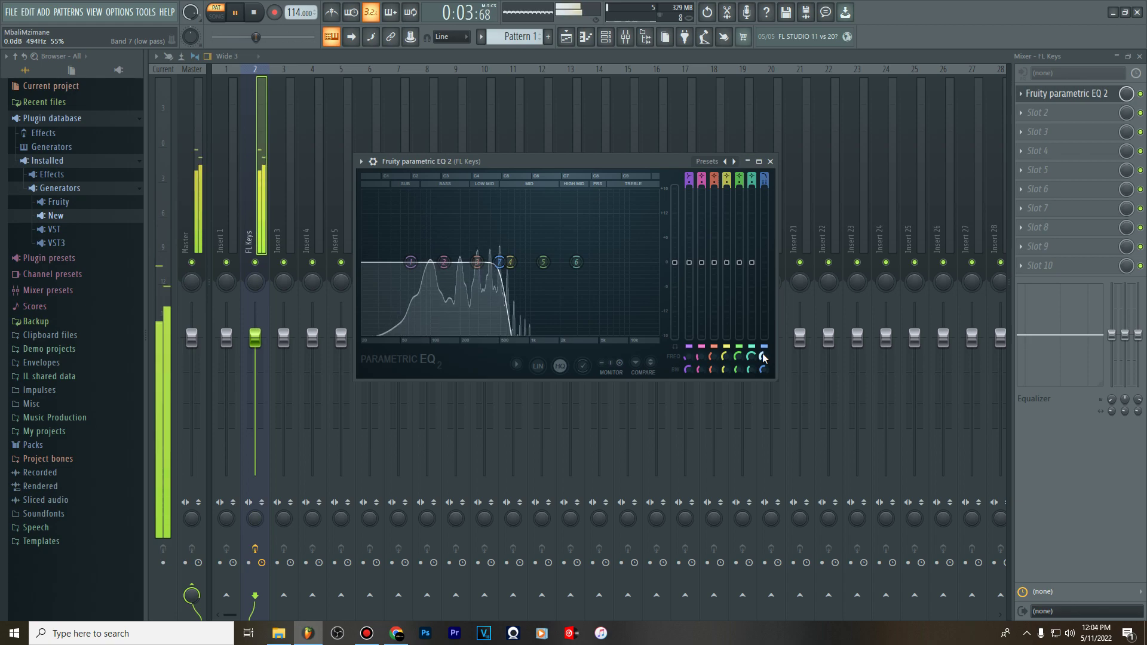
{"action": "key", "text": "space"}
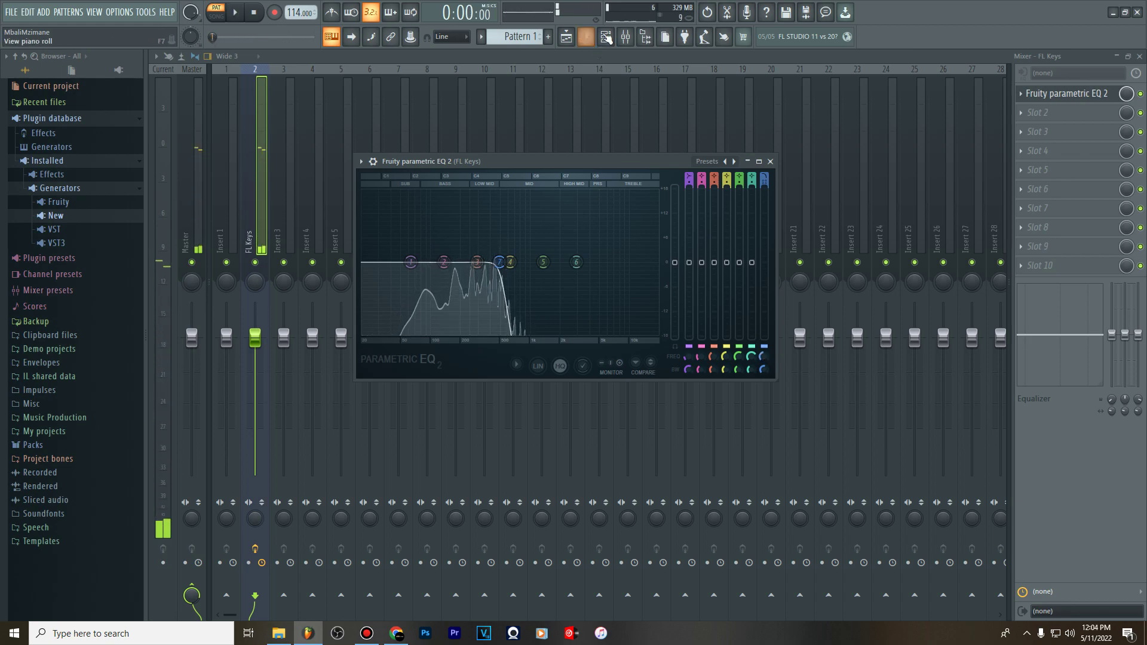
Load Fruity Reeverb 2 into slot 2 of the FL Keys mixer track and set its wet level to 39% during playback
{"action": "key", "text": "F6"}
{"action": "left_click", "coordinate": [250, 94]}
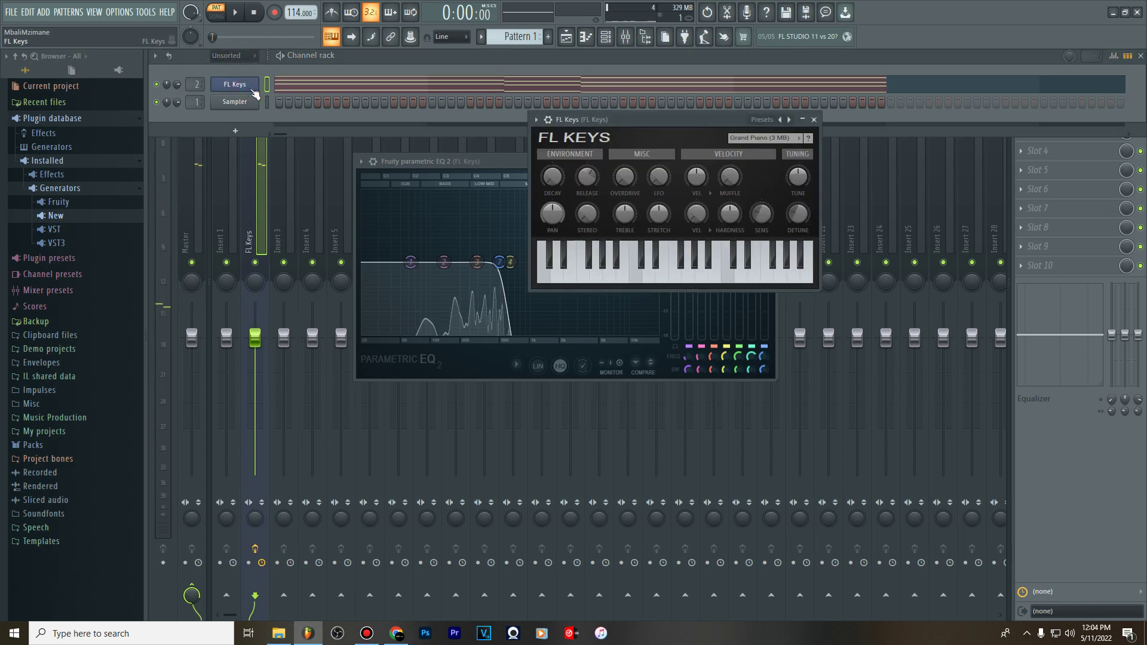
{"action": "key", "text": "F9"}
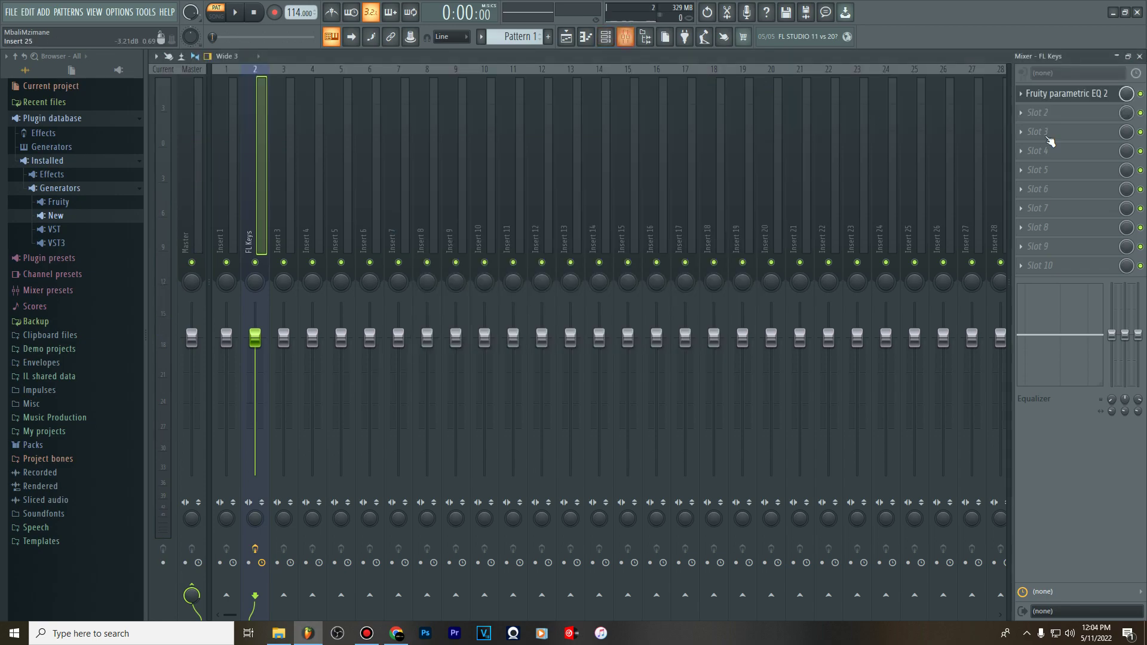
{"action": "left_click", "coordinate": [1040, 113]}
{"action": "mouse_move", "coordinate": [1051, 128]}
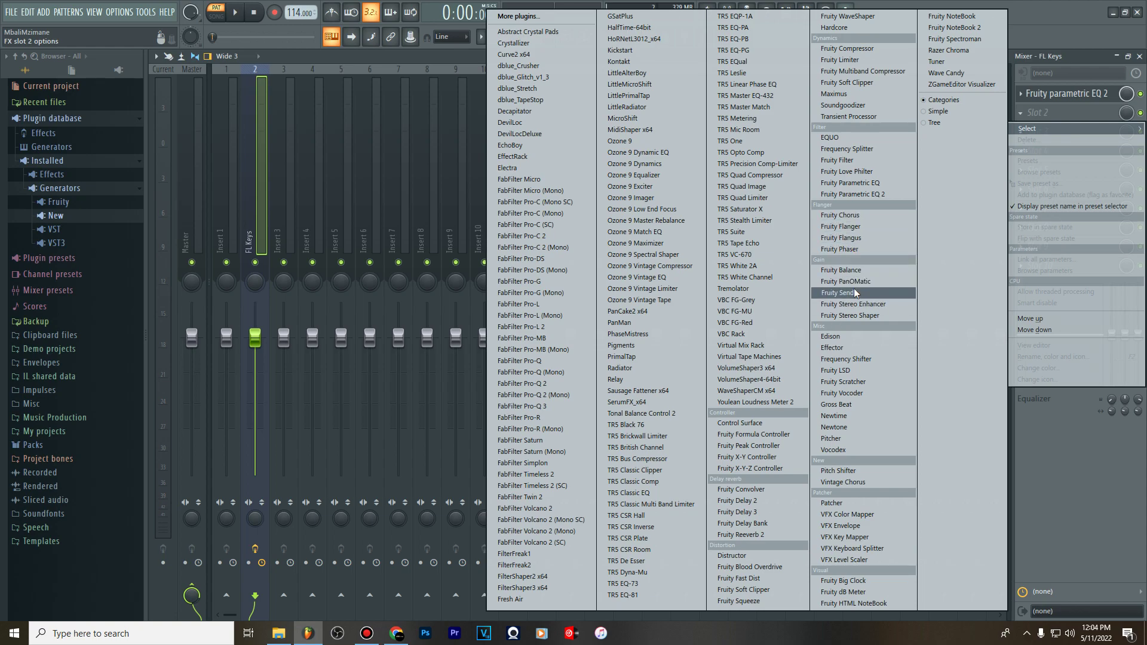
{"action": "left_click", "coordinate": [756, 535]}
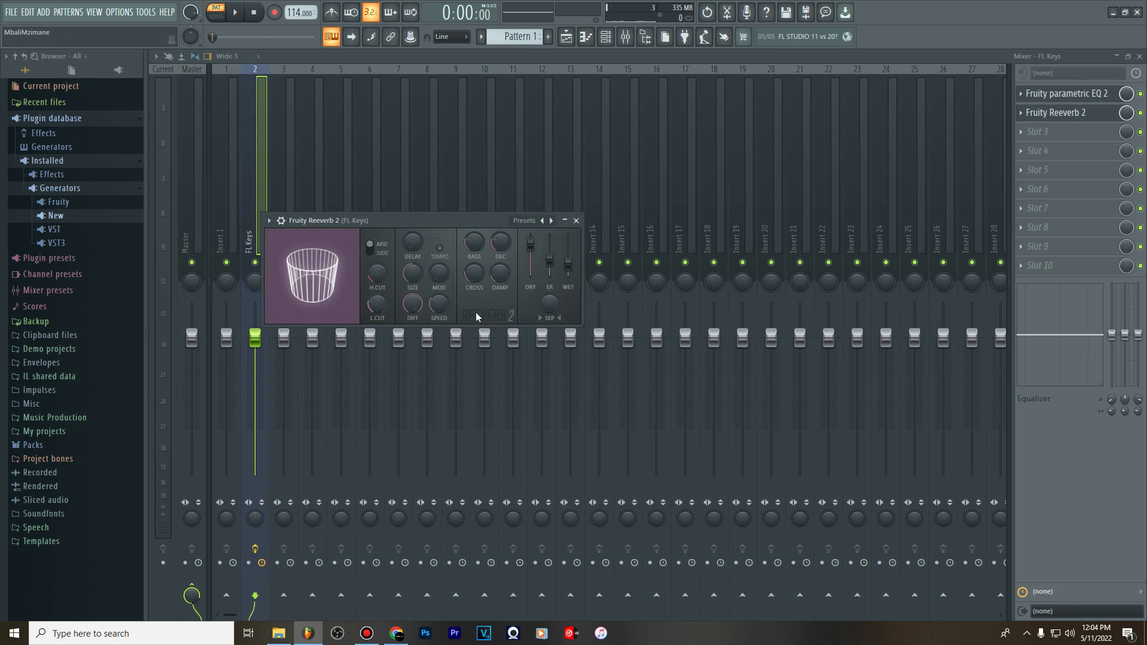
{"action": "key", "text": "space"}
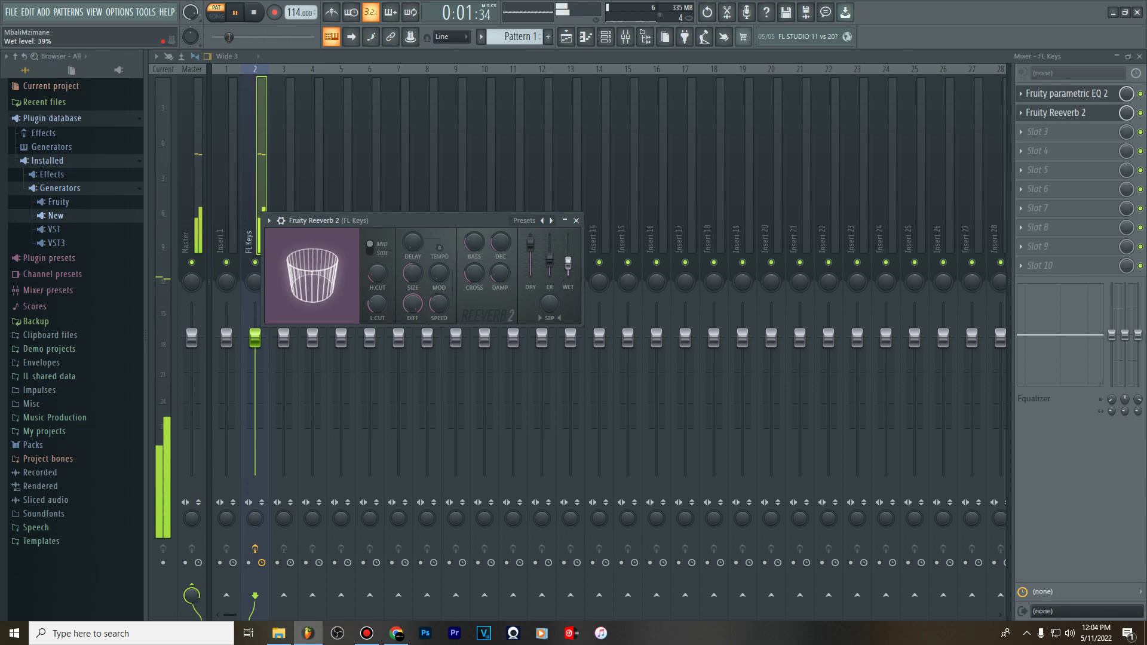
Strum the FL Keys chords with the Strumizer by slightly increasing the start time strength, and return to the channel rack
{"action": "left_click", "coordinate": [606, 37]}
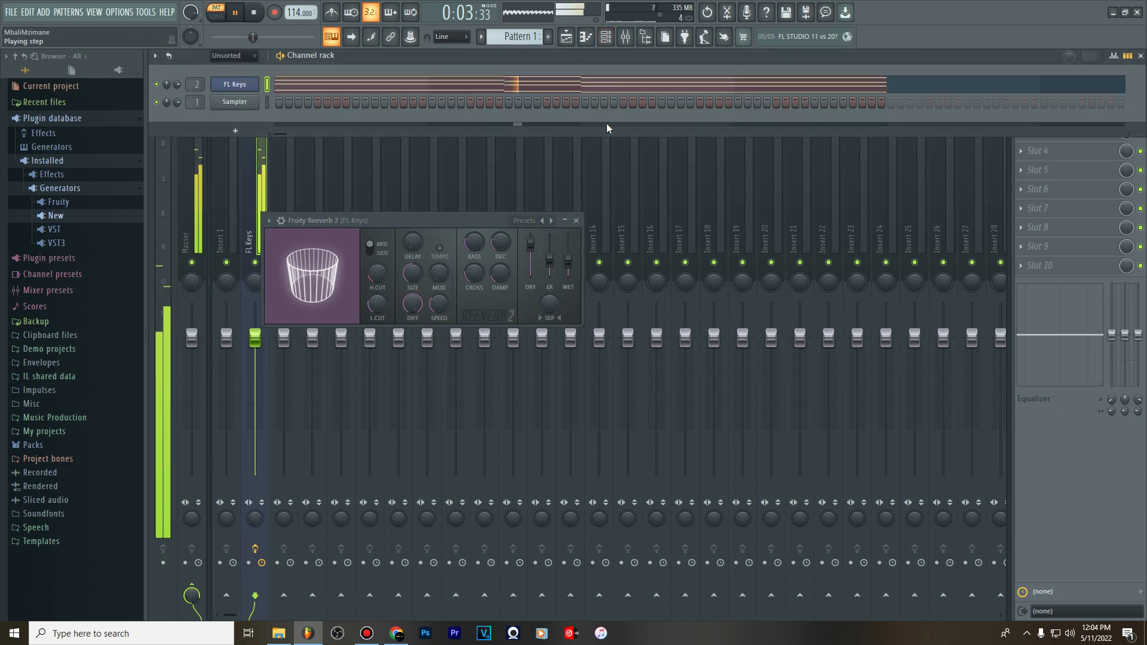
{"action": "key", "text": "space"}
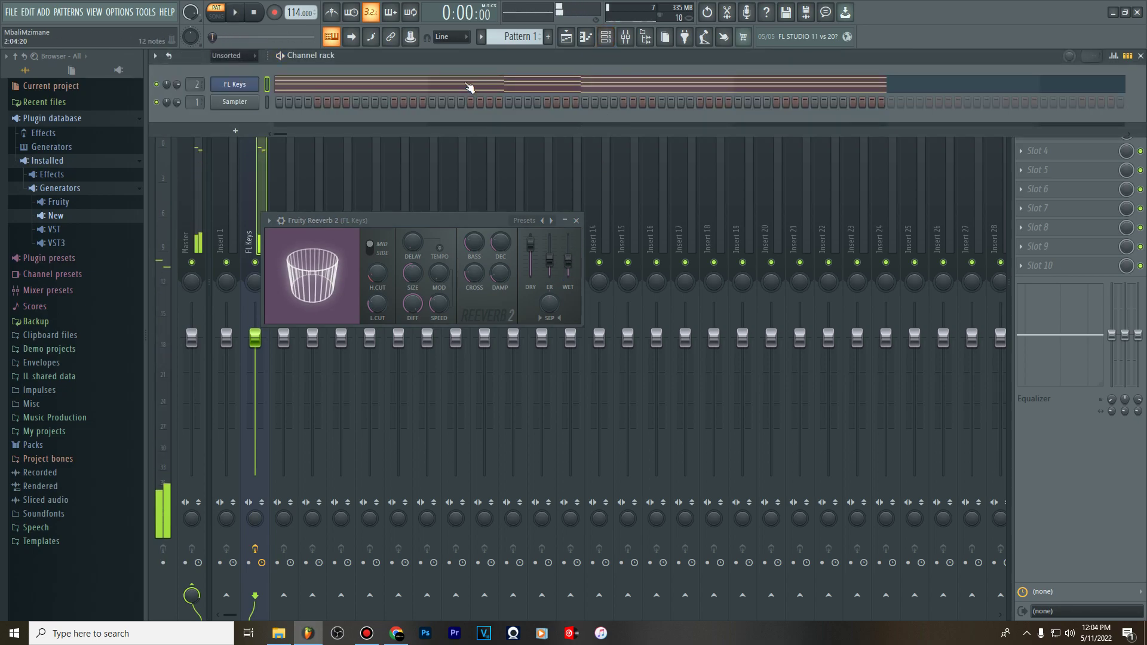
{"action": "left_click", "coordinate": [466, 84]}
{"action": "key", "text": "alt+s"}
{"action": "key", "text": "space"}
{"action": "scroll", "coordinate": [536, 301], "scroll_direction": "down", "scroll_amount": 2}
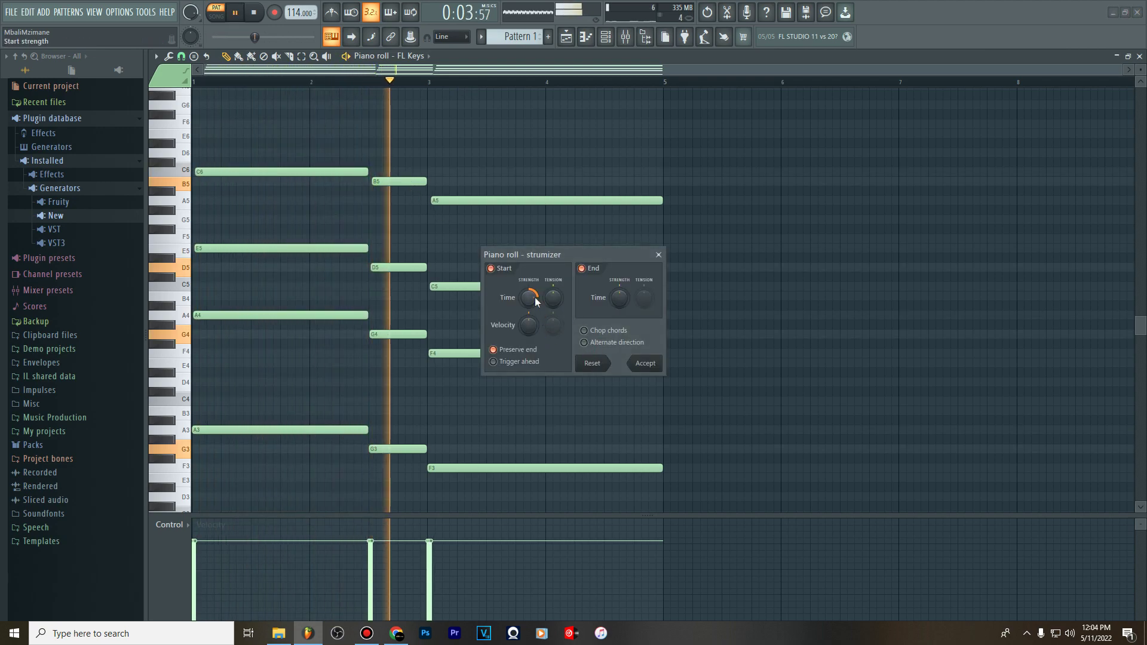
{"action": "left_click", "coordinate": [640, 362]}
{"action": "key", "text": "space"}
{"action": "left_click", "coordinate": [606, 37]}
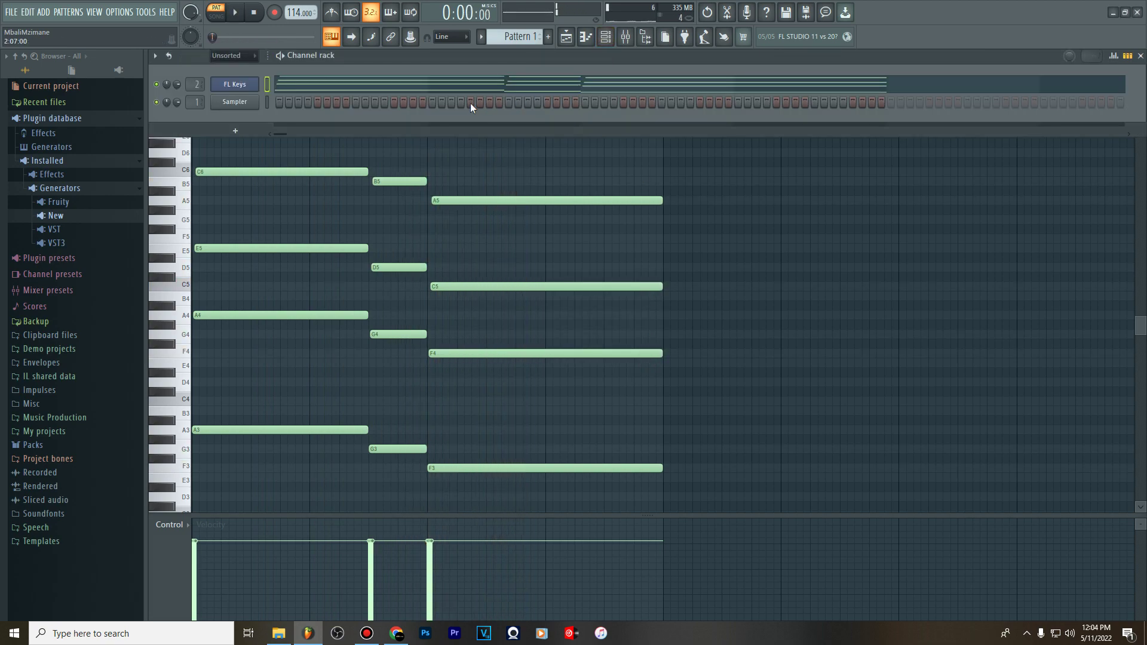
Play back the strummed FL Keys chords in the piano roll and check their mixer track
{"action": "left_click", "coordinate": [605, 38]}
{"action": "left_click", "coordinate": [604, 38]}
{"action": "left_click", "coordinate": [605, 40]}
{"action": "key", "text": "space"}
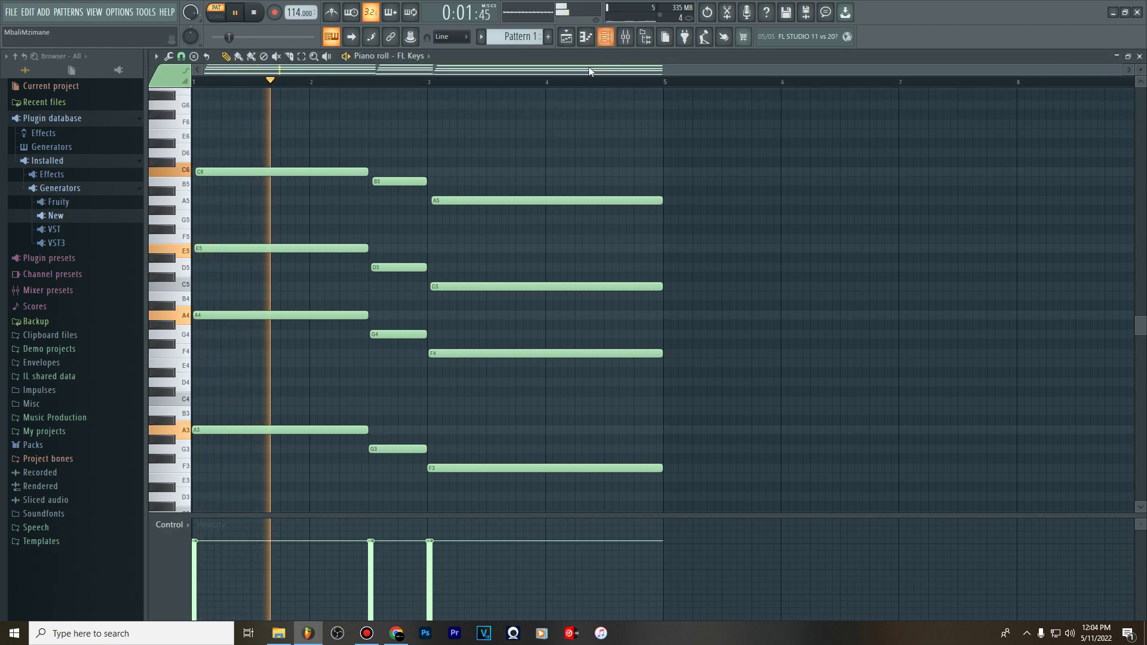
{"action": "scroll", "coordinate": [375, 257], "scroll_direction": "up", "scroll_amount": 3}
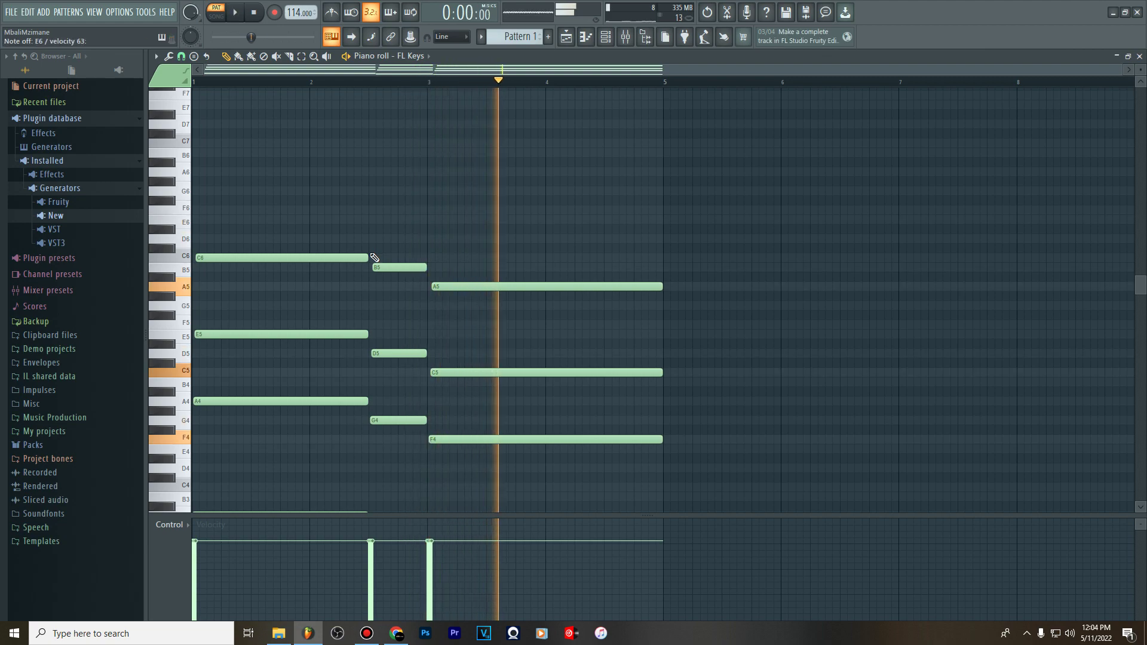
{"action": "key", "text": "space"}
{"action": "key", "text": "F6"}
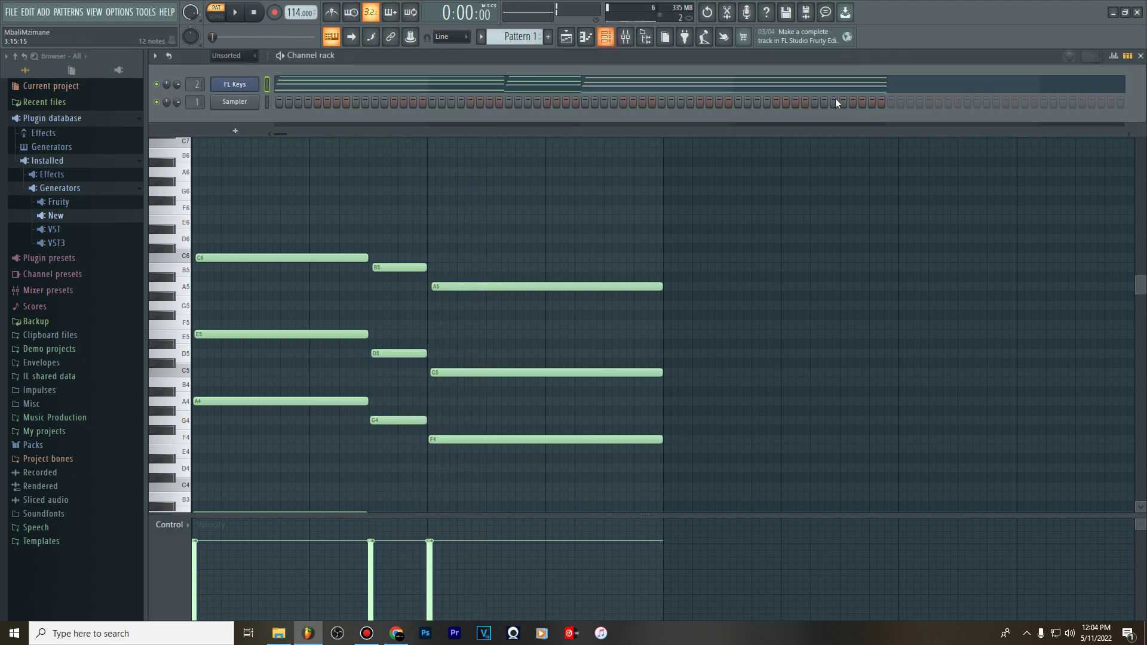
{"action": "left_click", "coordinate": [625, 37]}
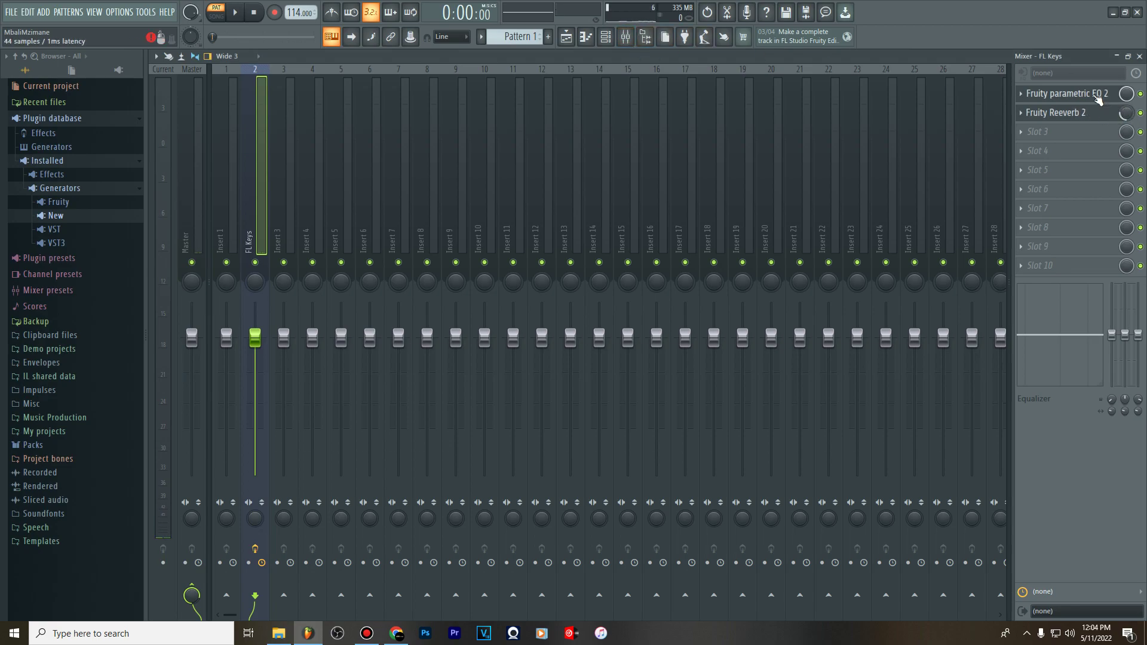
{"action": "left_click", "coordinate": [605, 36]}
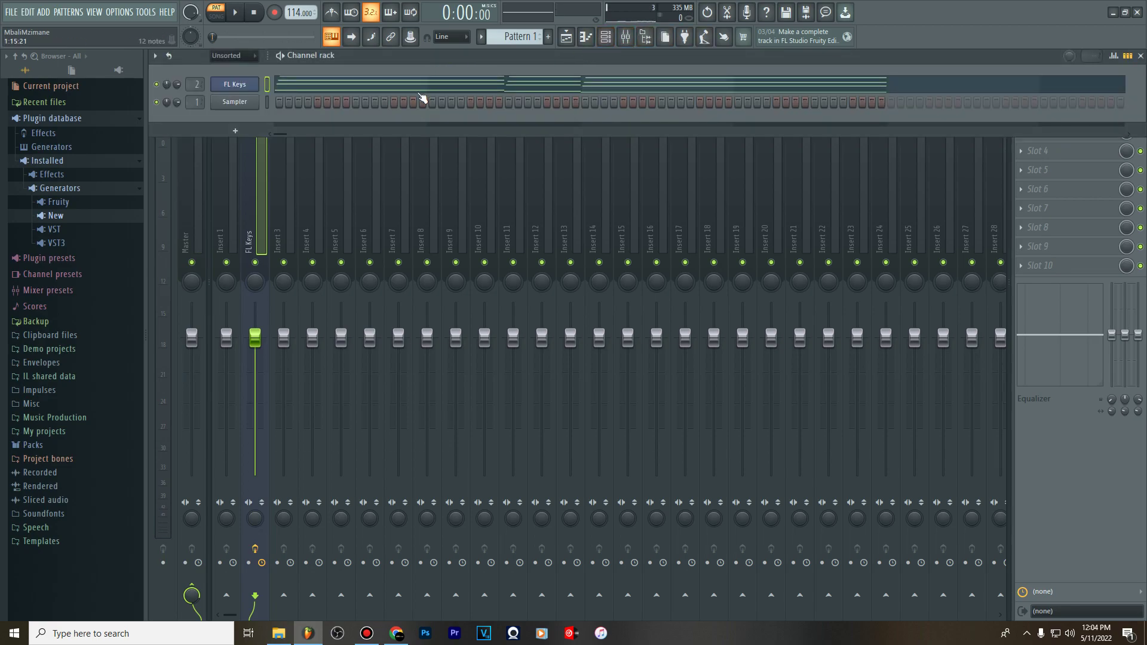
Audition higher keys against the FL Keys progression and add a short F6 note above the second chord
{"action": "left_click", "coordinate": [421, 89]}
{"action": "scroll", "coordinate": [300, 154], "scroll_direction": "up", "scroll_amount": 4}
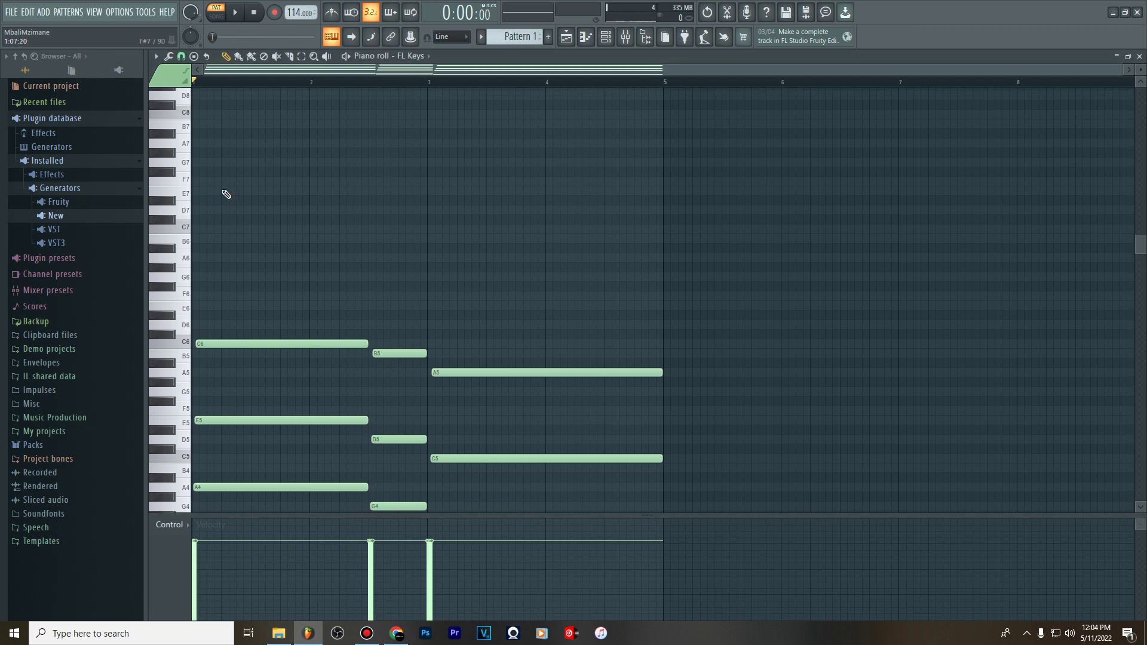
{"action": "left_click_drag", "start_coordinate": [189, 205], "coordinate": [190, 300]}
{"action": "key", "text": "space"}
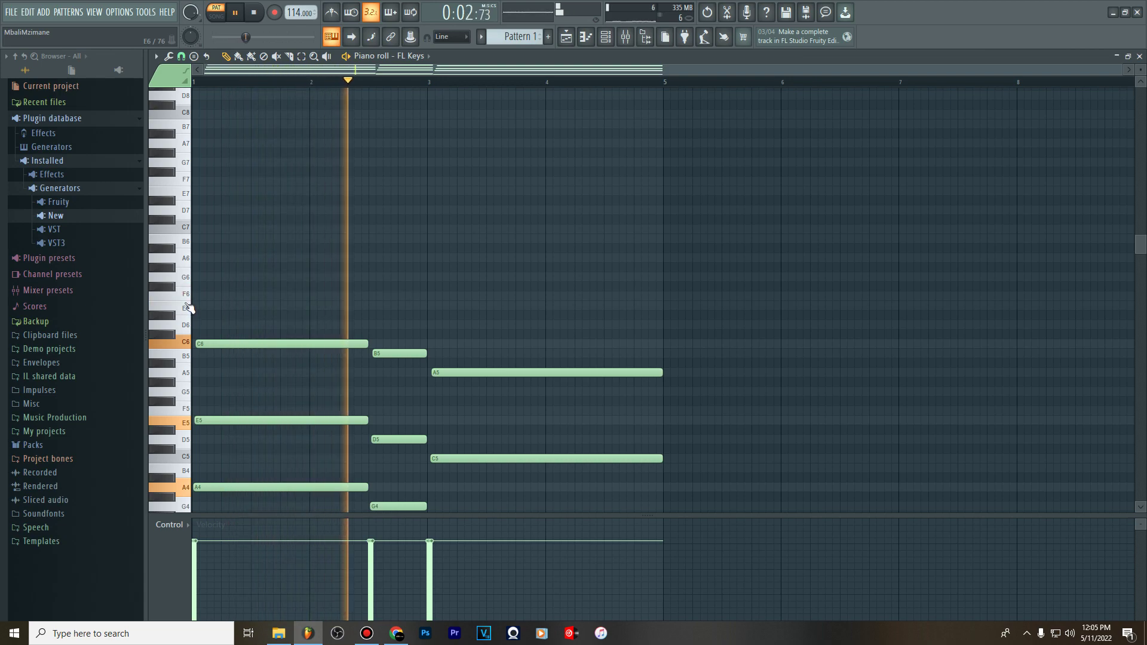
{"action": "left_click", "coordinate": [187, 302]}
{"action": "key", "text": "space"}
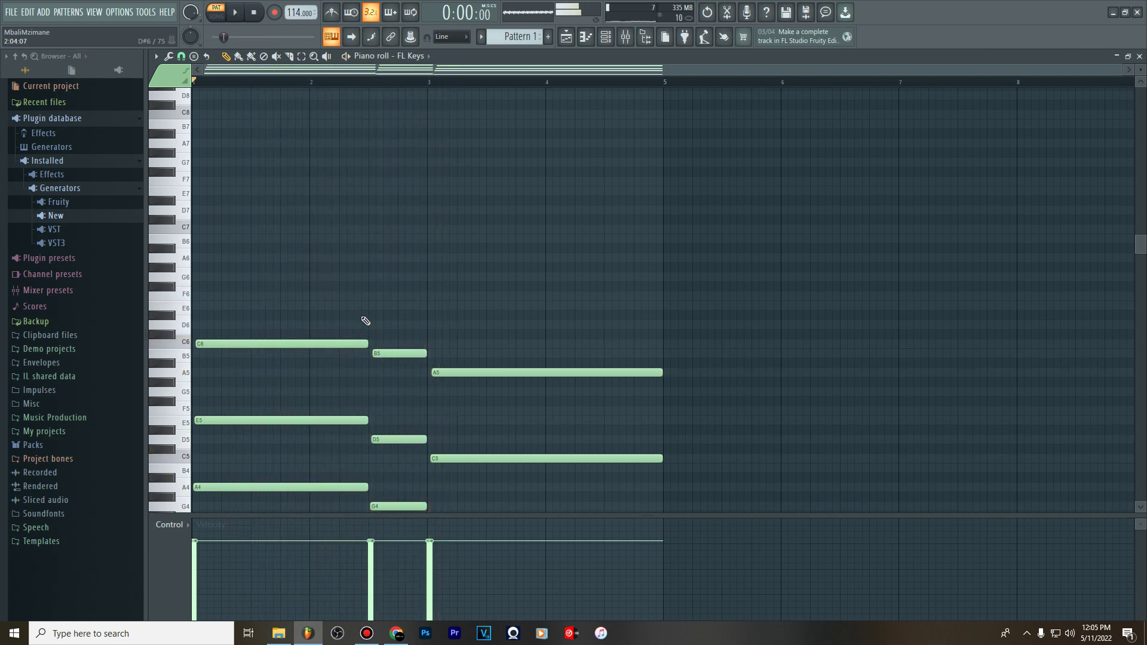
{"action": "left_click", "coordinate": [380, 296]}
{"action": "left_click_drag", "start_coordinate": [540, 301], "coordinate": [397, 296]}
{"action": "left_click", "coordinate": [606, 41]}
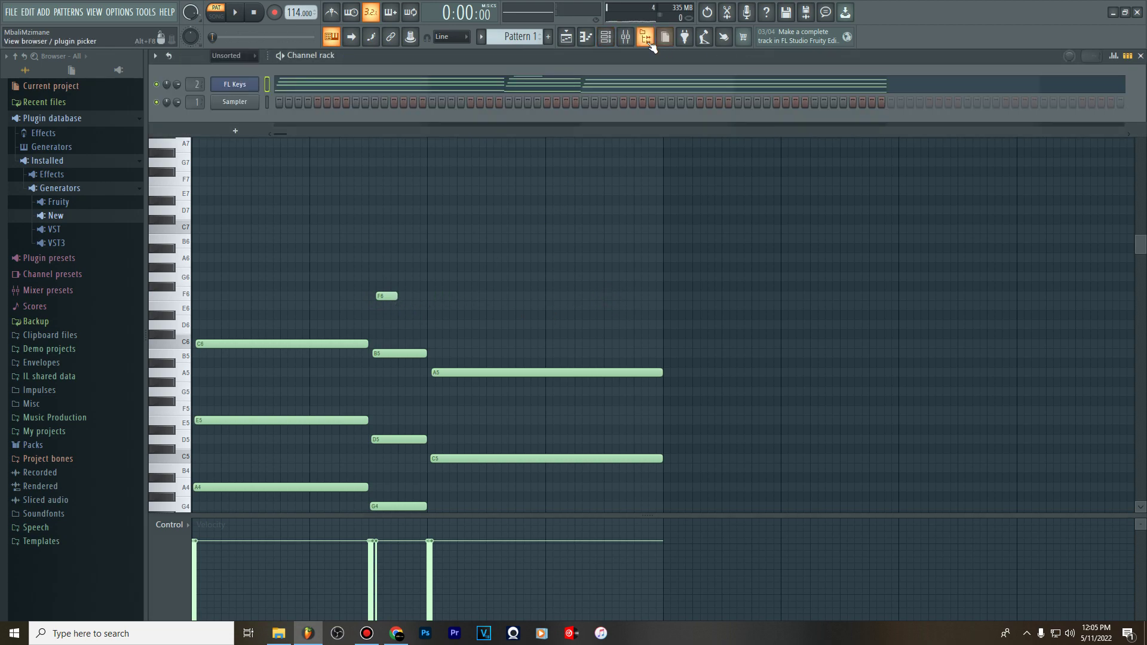
Move Fruity Reeverb 2 to slot 5 and Fruity Parametric EQ 2 to slot 3 on the FL Keys mixer track
{"action": "left_click", "coordinate": [625, 36]}
{"action": "left_click_drag", "start_coordinate": [1045, 120], "coordinate": [1045, 149]}
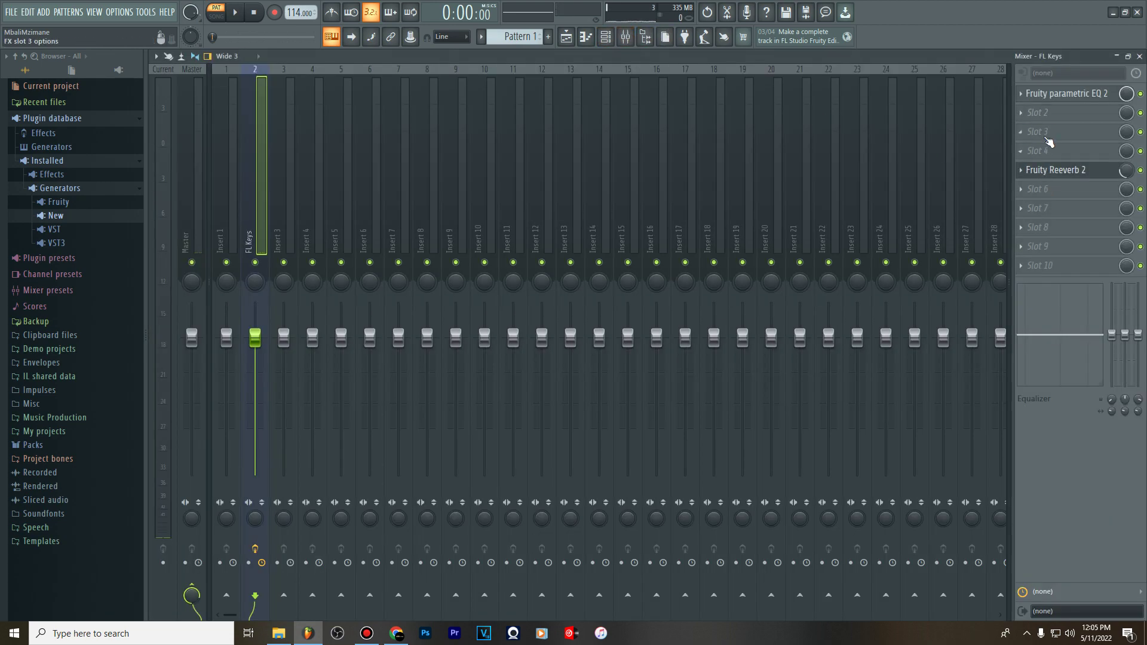
{"action": "left_click_drag", "start_coordinate": [1055, 95], "coordinate": [1052, 129]}
Load another Fruity Parametric EQ 2 into slot 1 and set its band 1 to a High pass filter
{"action": "left_click", "coordinate": [1033, 99]}
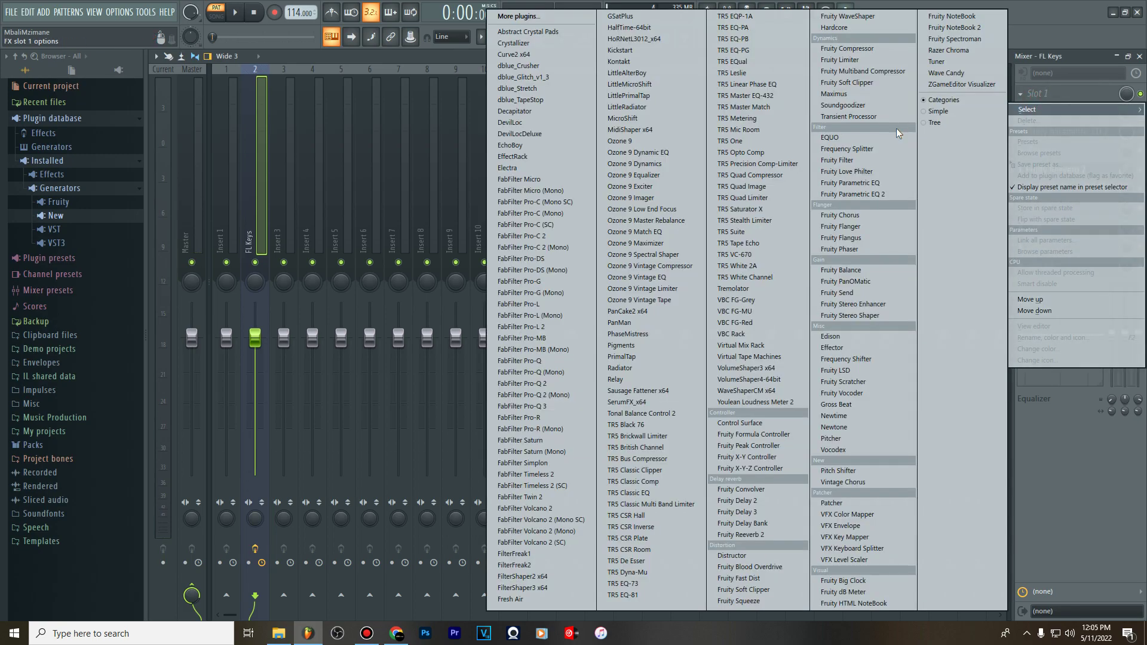
{"action": "left_click", "coordinate": [853, 195]}
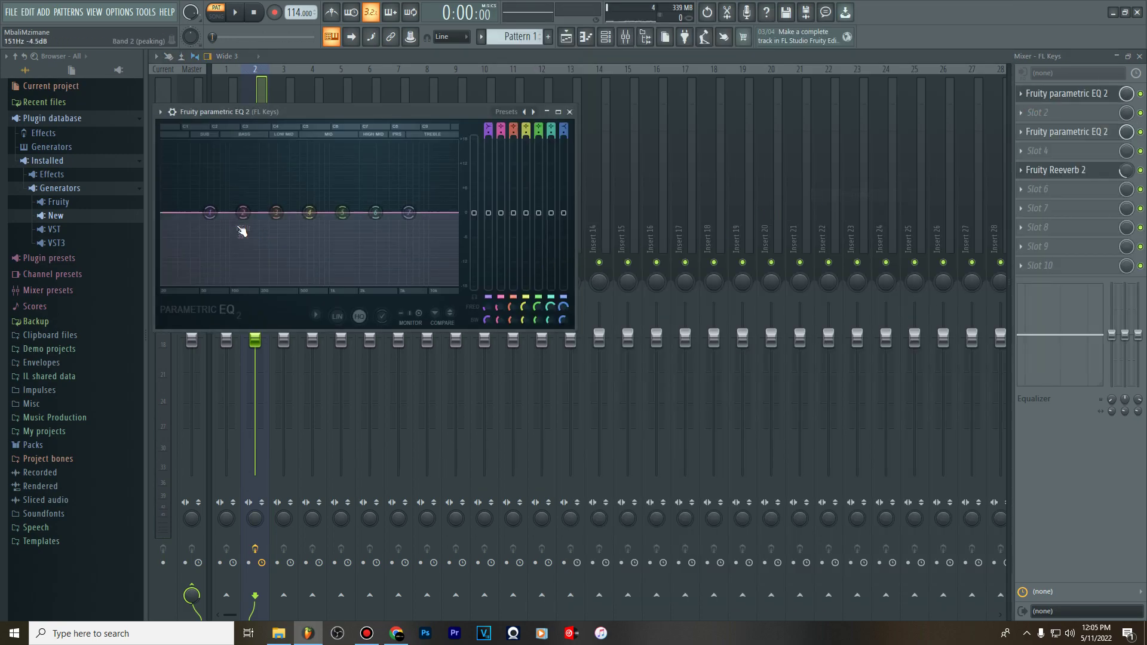
{"action": "right_click", "coordinate": [209, 213]}
{"action": "mouse_move", "coordinate": [250, 251]}
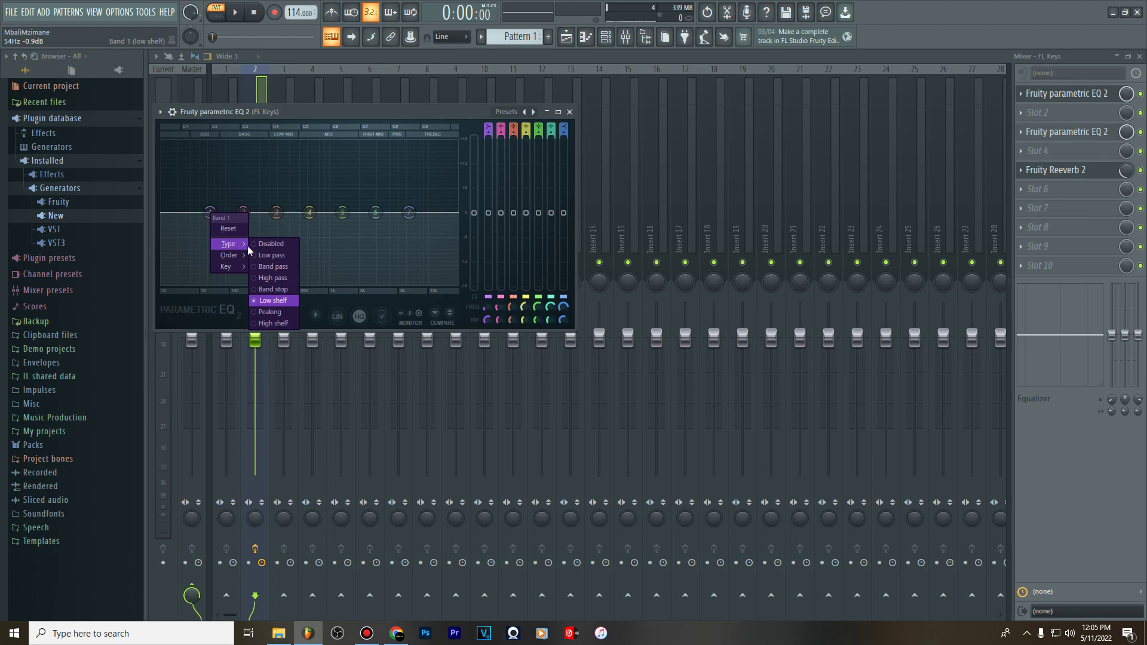
{"action": "left_click", "coordinate": [272, 278]}
Raise the cutoff of the high-pass band 1 to about 175 Hz while listening to the progression
{"action": "key", "text": "space"}
{"action": "scroll", "coordinate": [484, 307], "scroll_direction": "up", "scroll_amount": 5}
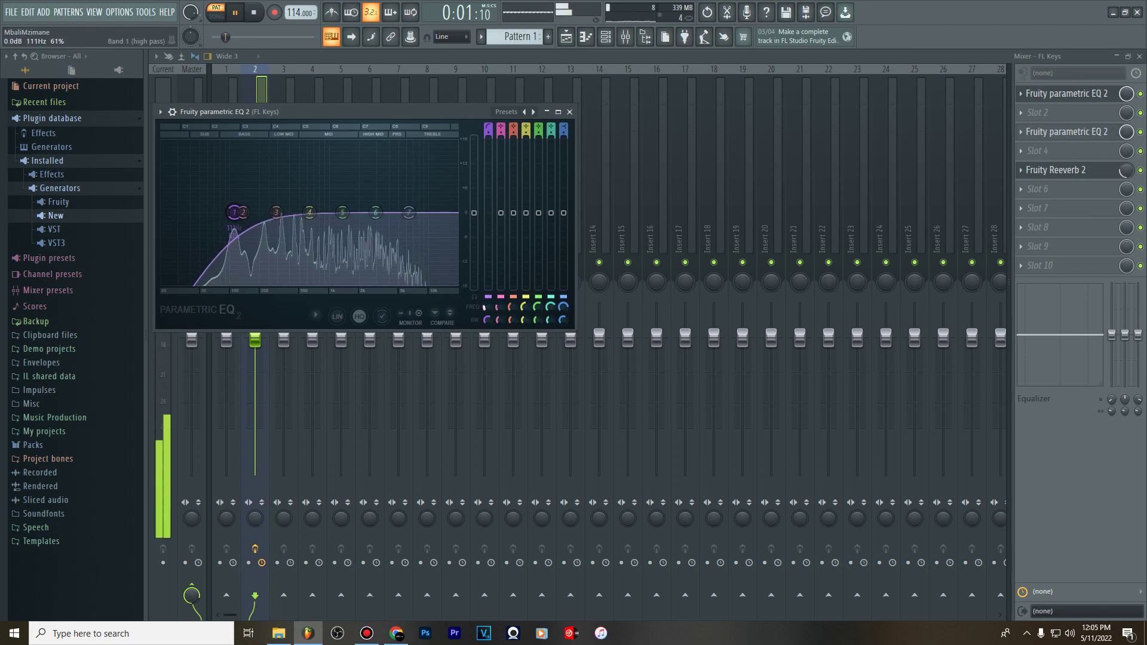
{"action": "right_click", "coordinate": [496, 326]}
{"action": "left_click", "coordinate": [497, 326]}
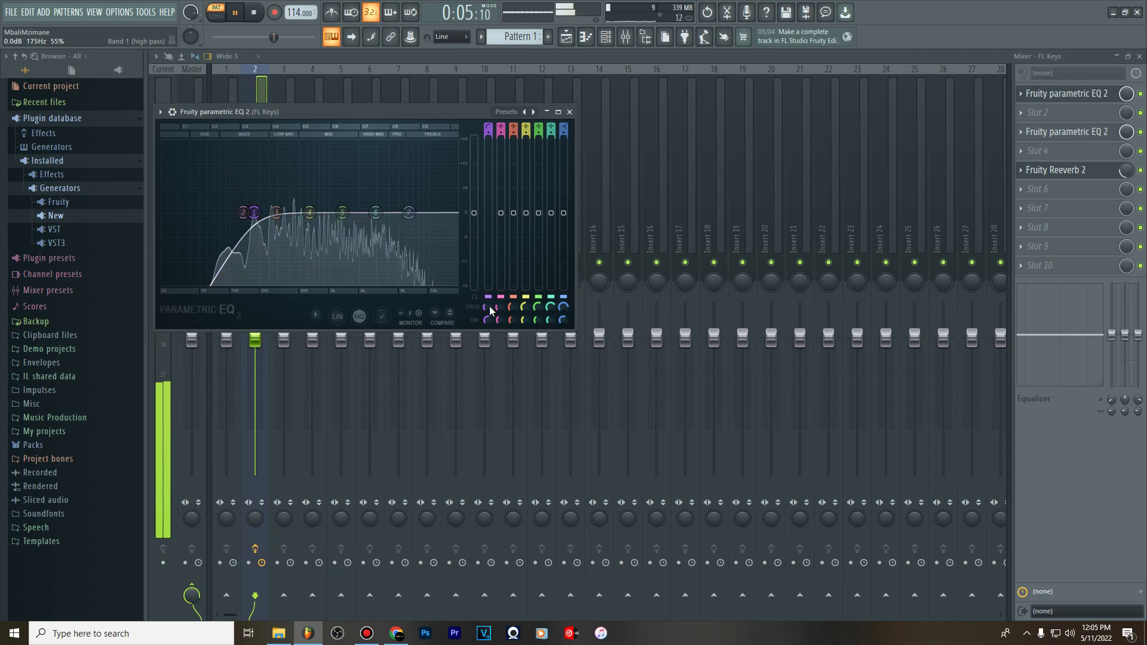
{"action": "left_click", "coordinate": [566, 36]}
{"action": "key", "text": "space"}
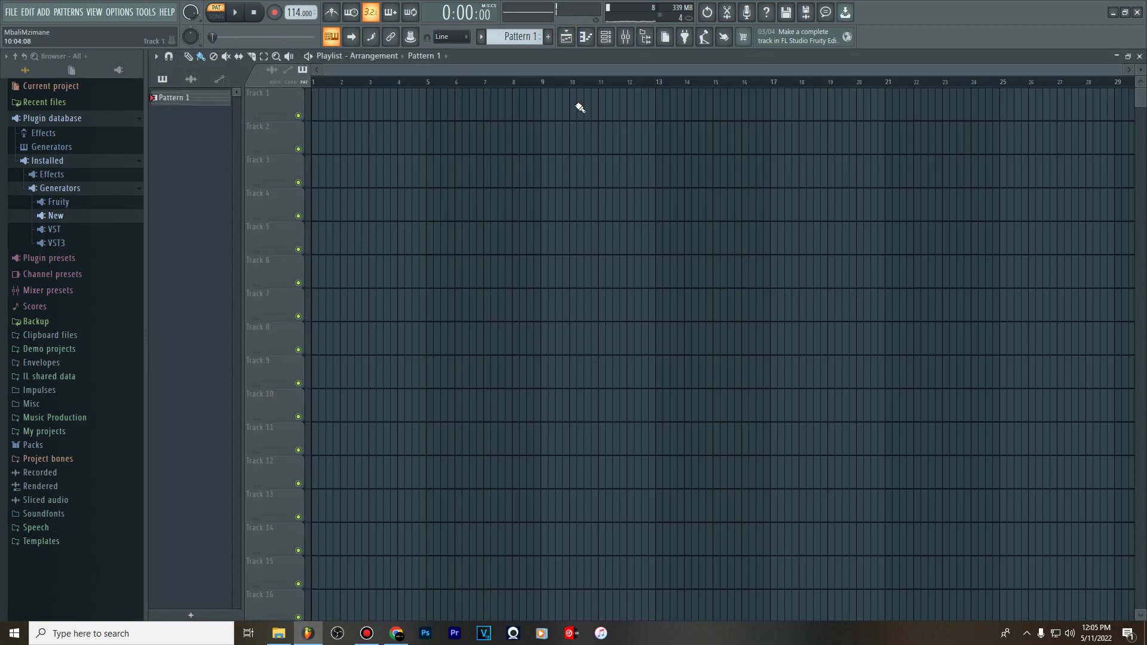
Review the low-pass curve of the EQ in slot 3 and the high-pass curve of the EQ in slot 1
{"action": "left_click", "coordinate": [567, 36]}
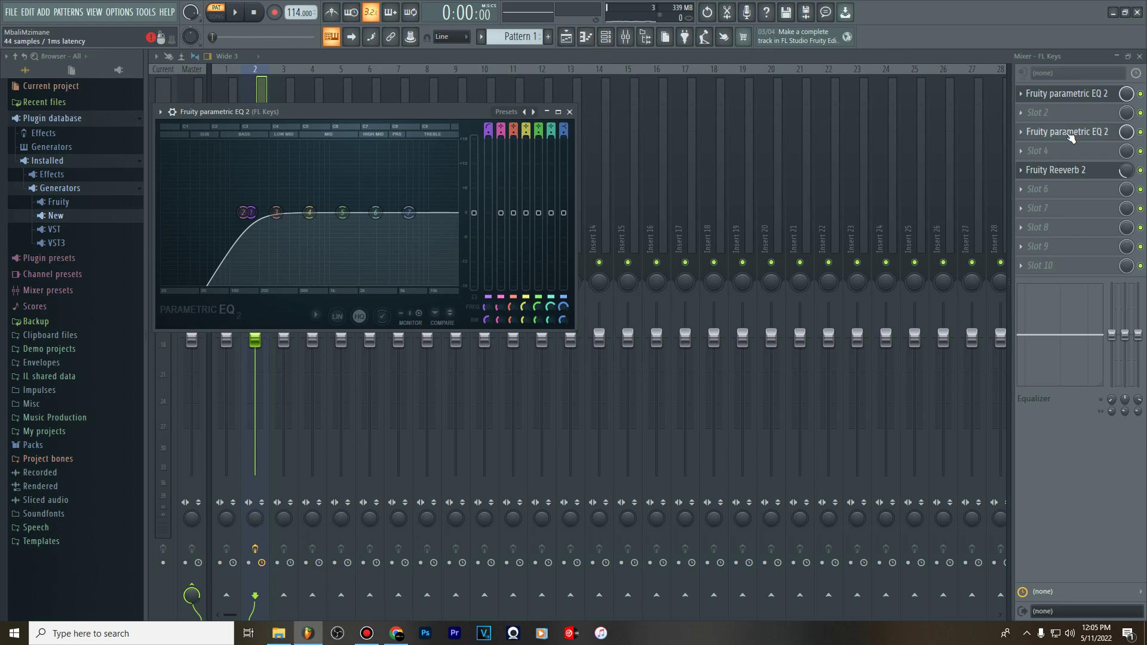
{"action": "left_click", "coordinate": [1069, 132]}
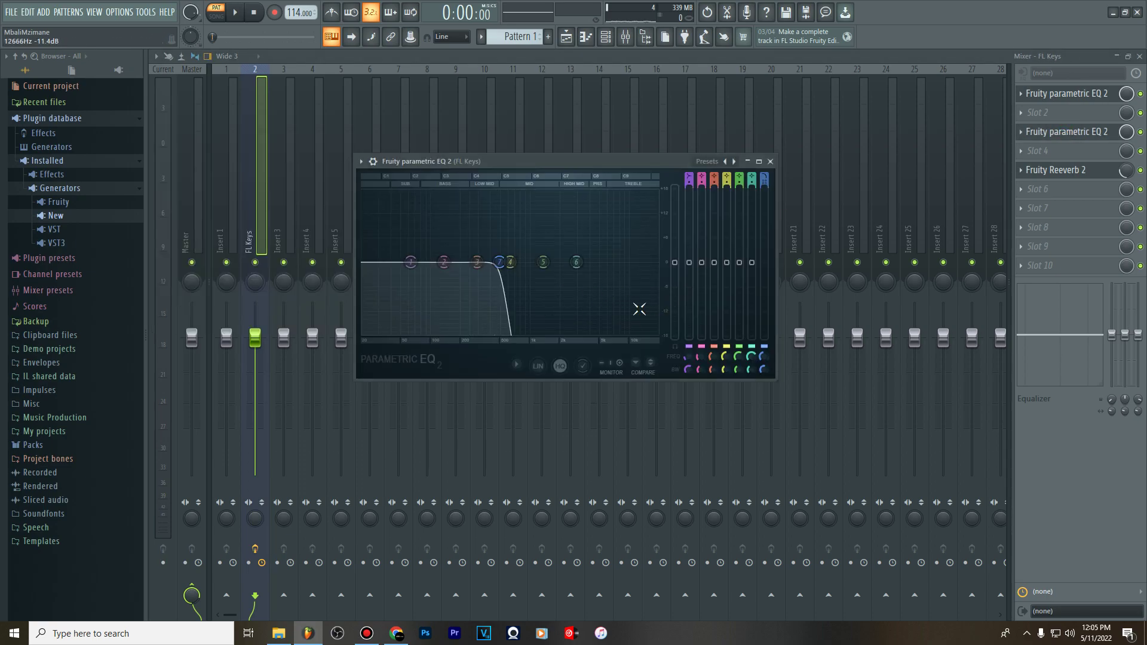
{"action": "left_click", "coordinate": [1036, 97]}
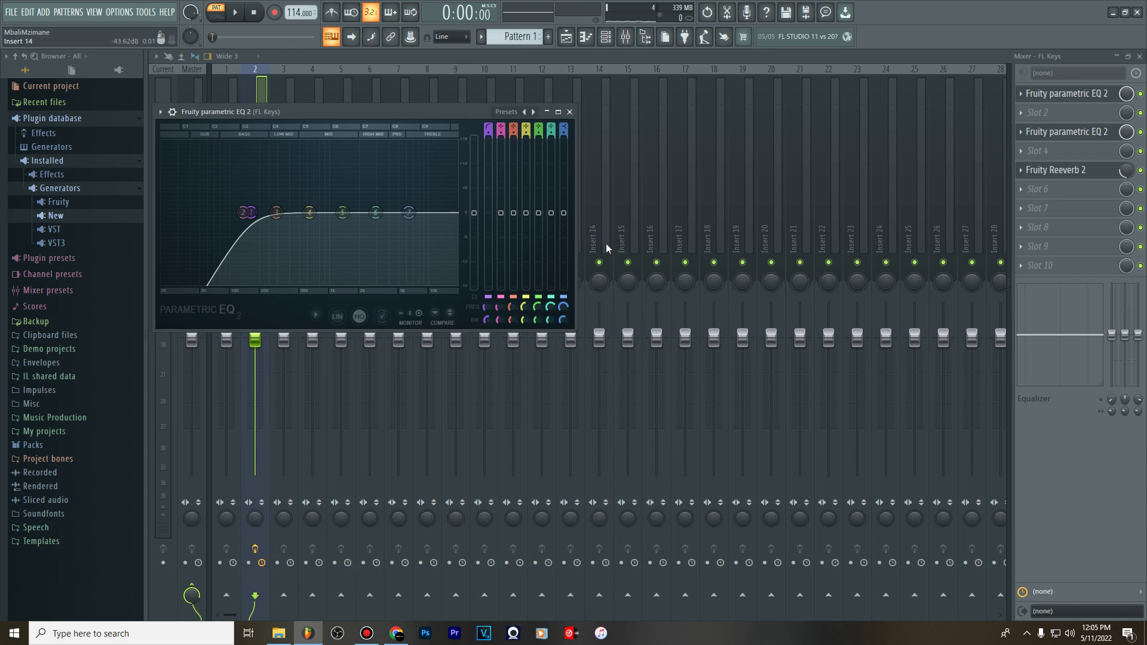
{"action": "left_click", "coordinate": [566, 38]}
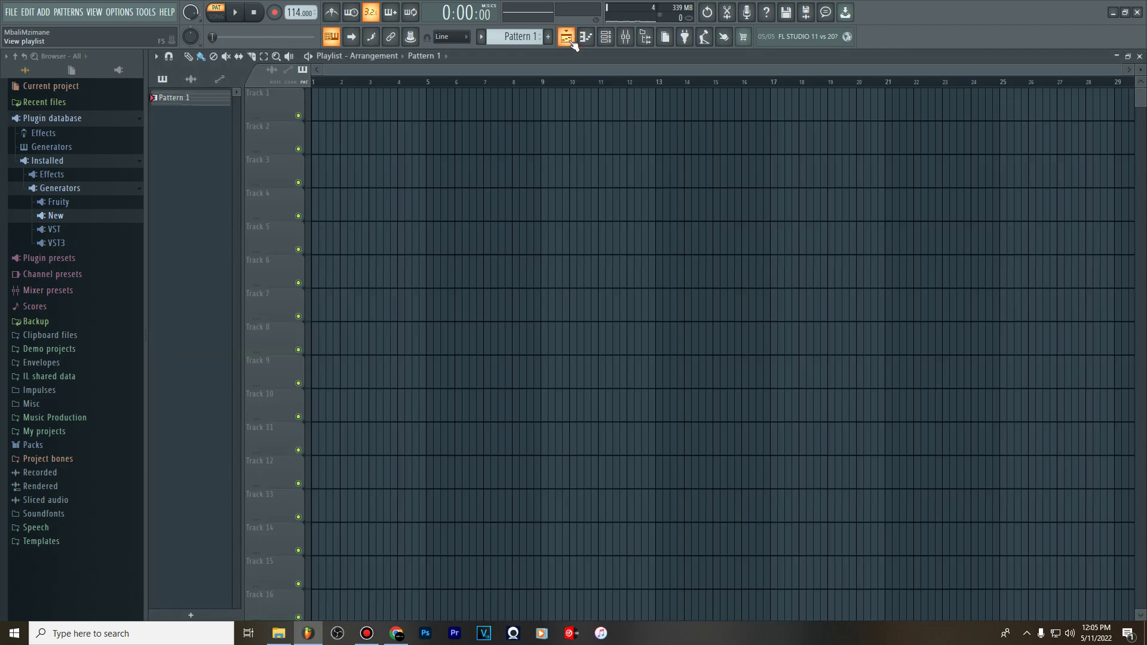
Insert a Spire-1.1 instrument channel above the Sampler and load its Deep Bass preset
{"action": "left_click", "coordinate": [606, 38]}
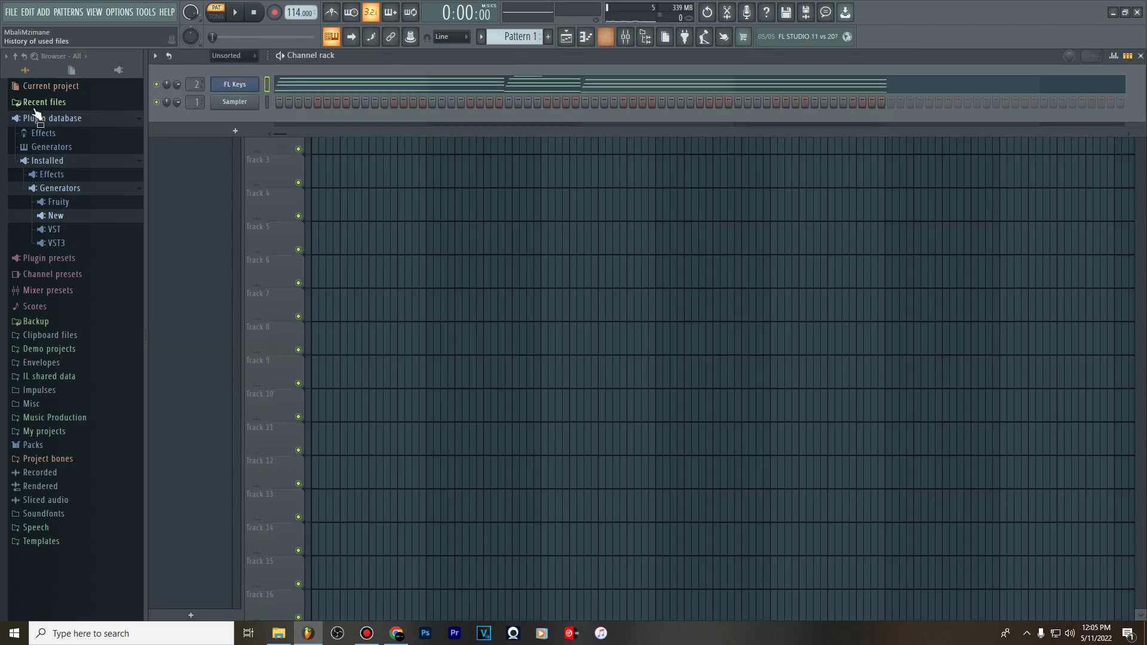
{"action": "right_click", "coordinate": [243, 102]}
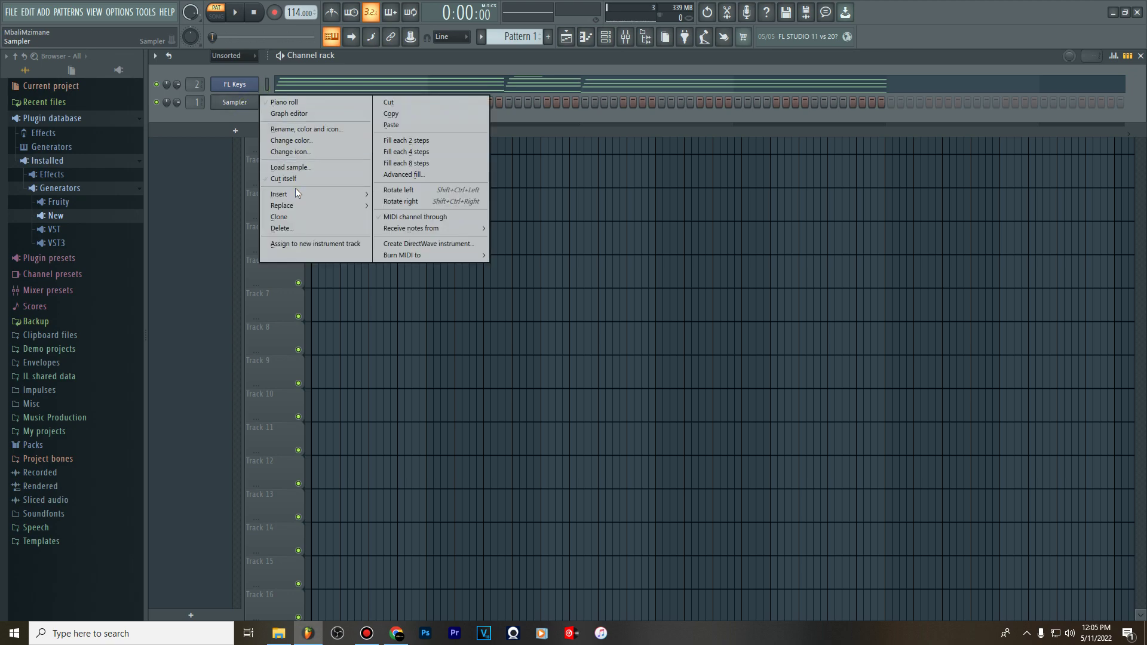
{"action": "mouse_move", "coordinate": [296, 190]}
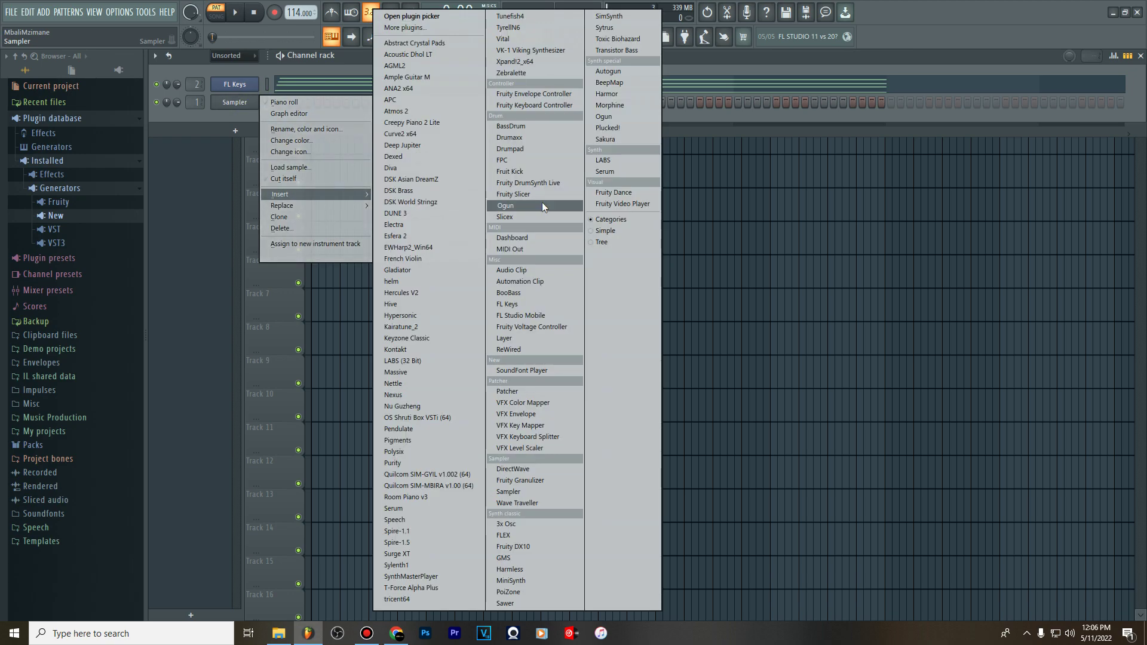
{"action": "left_click", "coordinate": [406, 531]}
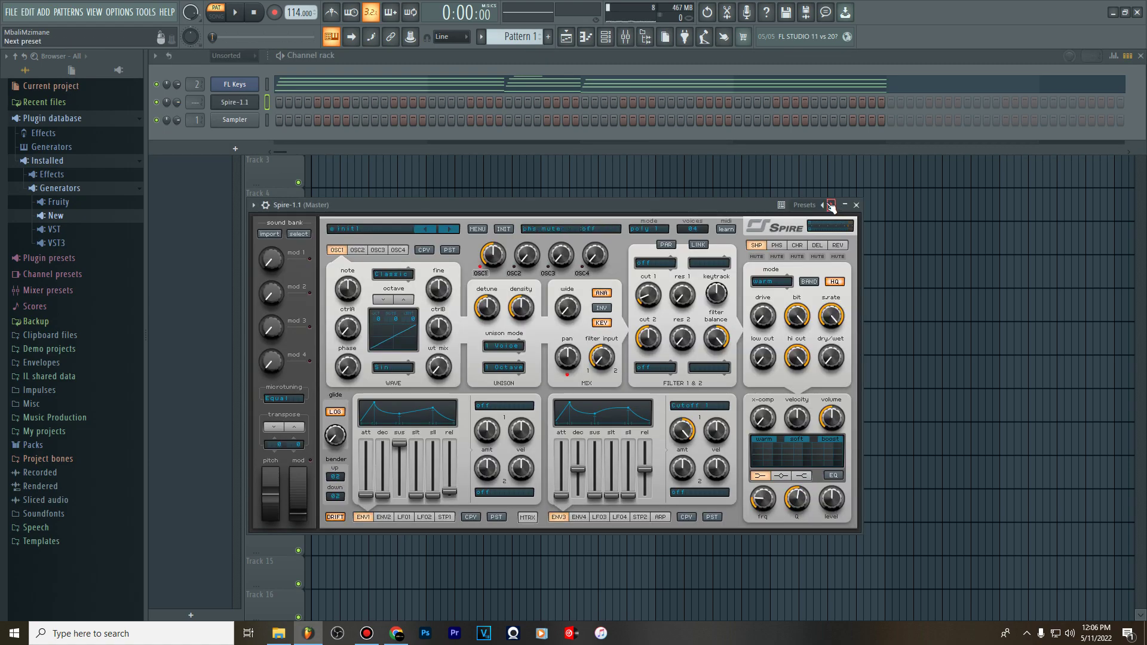
{"action": "left_click", "coordinate": [831, 206]}
{"action": "left_click", "coordinate": [851, 210]}
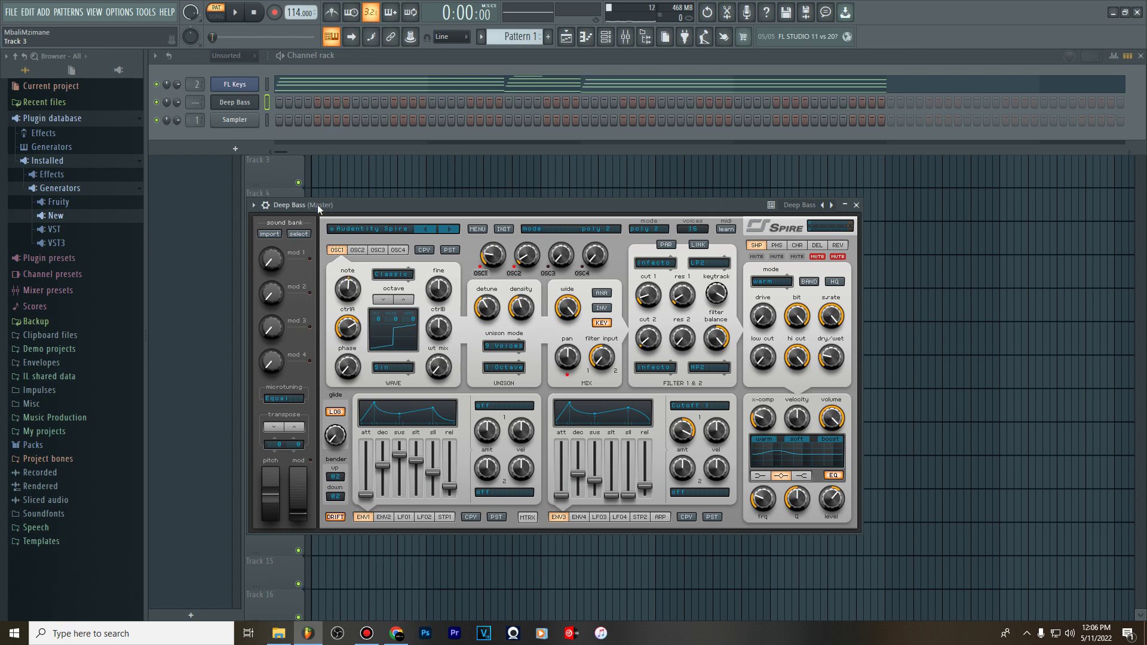
{"action": "left_click", "coordinate": [253, 206]}
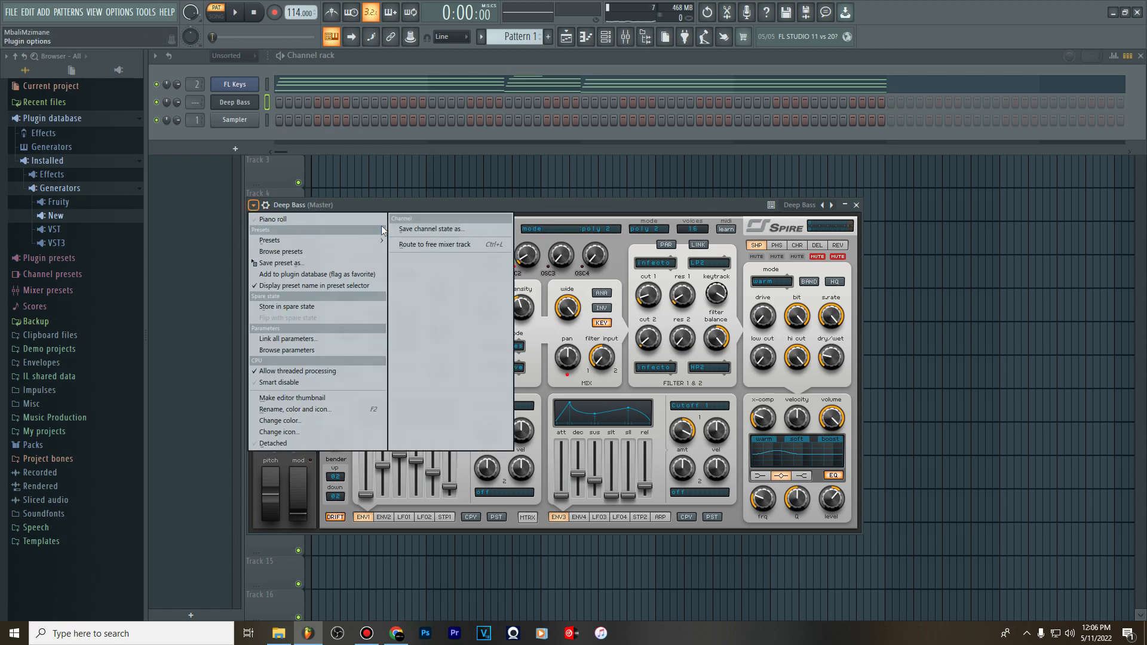
{"action": "mouse_move", "coordinate": [312, 239]}
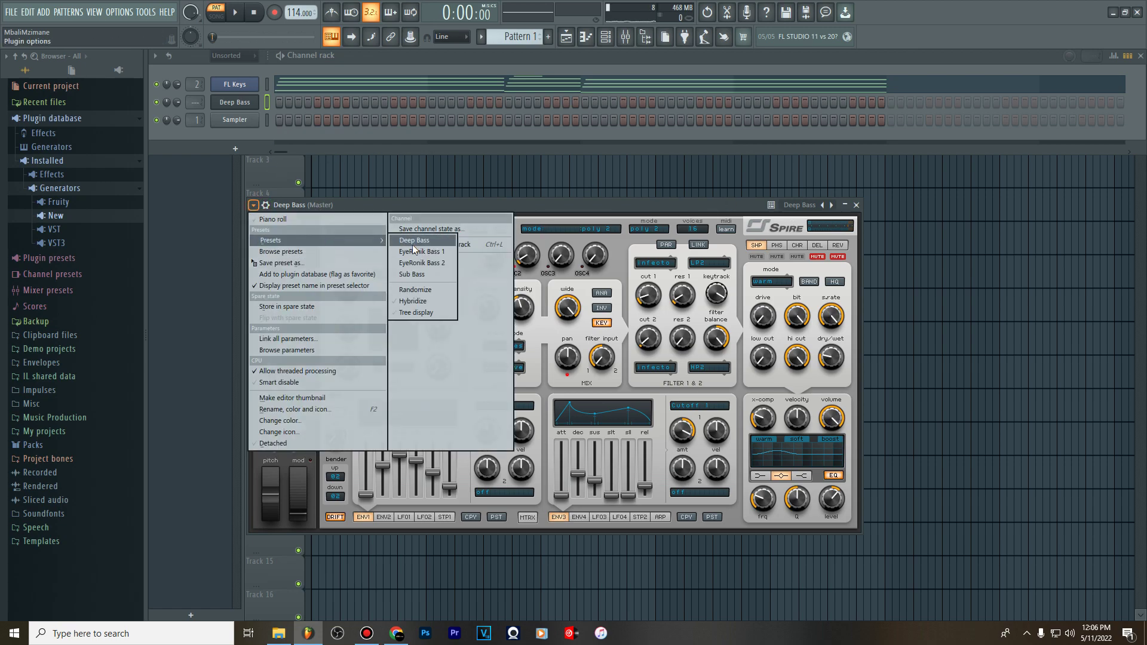
{"action": "left_click", "coordinate": [414, 241]}
Copy the FL Keys notes into the Deep Bass channel and delete all but the root notes A3, G3 and F3
{"action": "right_click", "coordinate": [247, 90]}
{"action": "key", "text": "Escape"}
{"action": "right_click", "coordinate": [245, 103]}
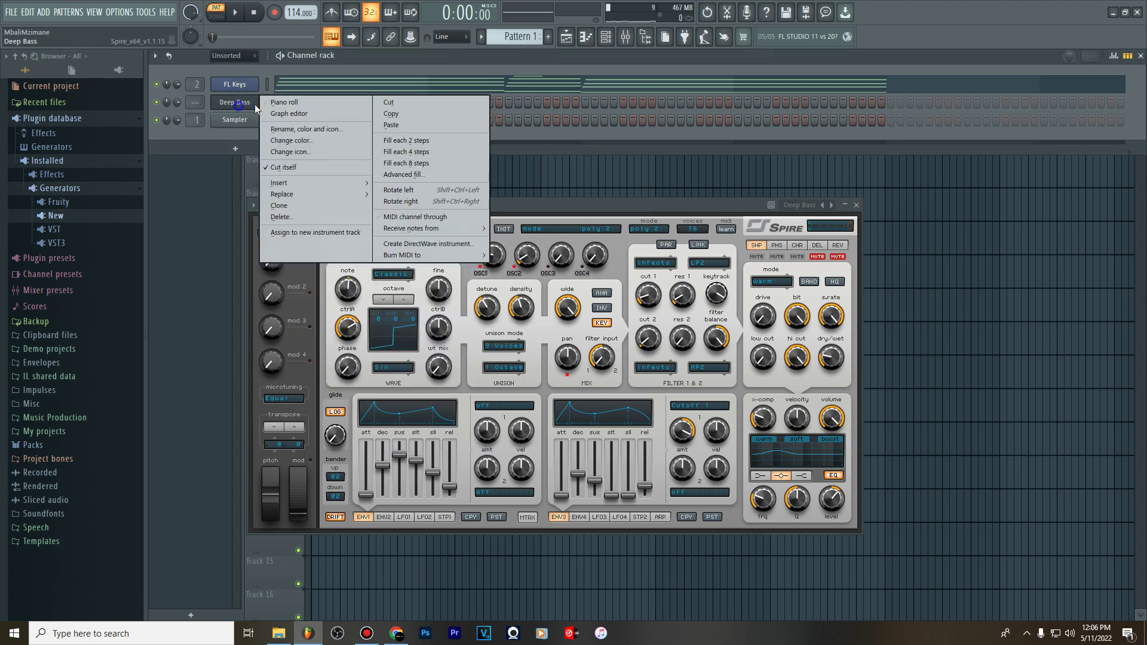
{"action": "left_click", "coordinate": [382, 125]}
{"action": "left_click", "coordinate": [333, 102]}
{"action": "scroll", "coordinate": [366, 235], "scroll_direction": "down", "scroll_amount": 2}
{"action": "mouse_move", "coordinate": [393, 209]}
{"action": "left_mouse_down"}
{"action": "mouse_move", "coordinate": [405, 264]}
{"action": "mouse_move", "coordinate": [505, 230]}
{"action": "mouse_move", "coordinate": [289, 384]}
{"action": "mouse_move", "coordinate": [406, 371]}
{"action": "left_mouse_up"}
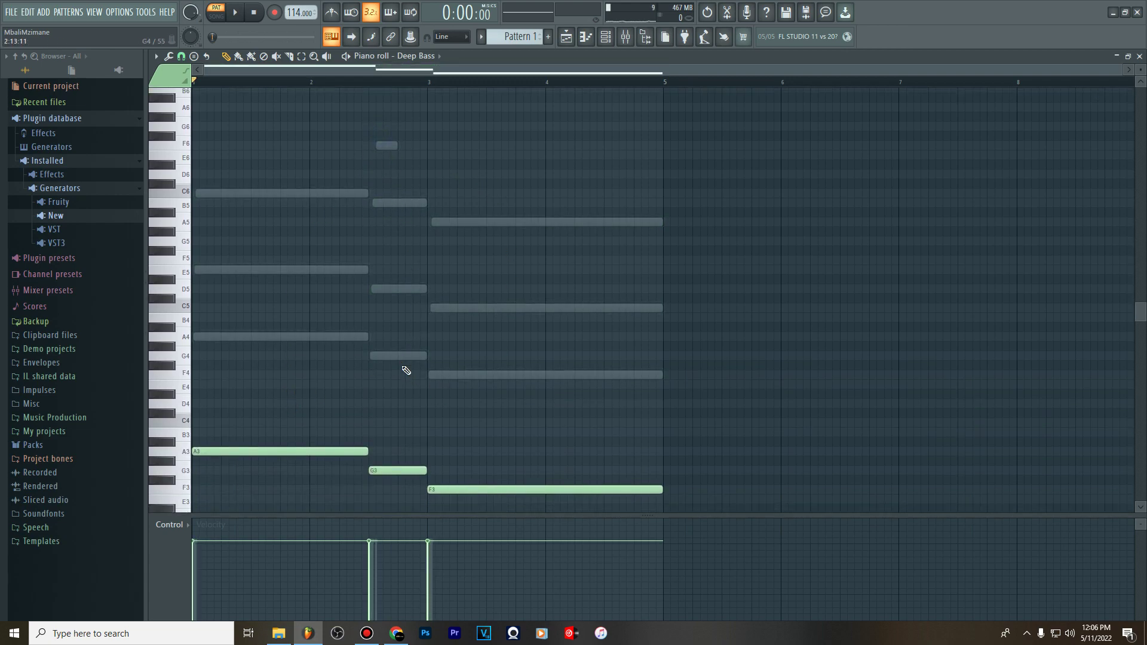
Transpose the three Deep Bass notes down one octave to A2, G2 and F2 and audition their keys
{"action": "scroll", "coordinate": [407, 370], "scroll_direction": "down", "scroll_amount": 4}
{"action": "left_click", "coordinate": [177, 319]}
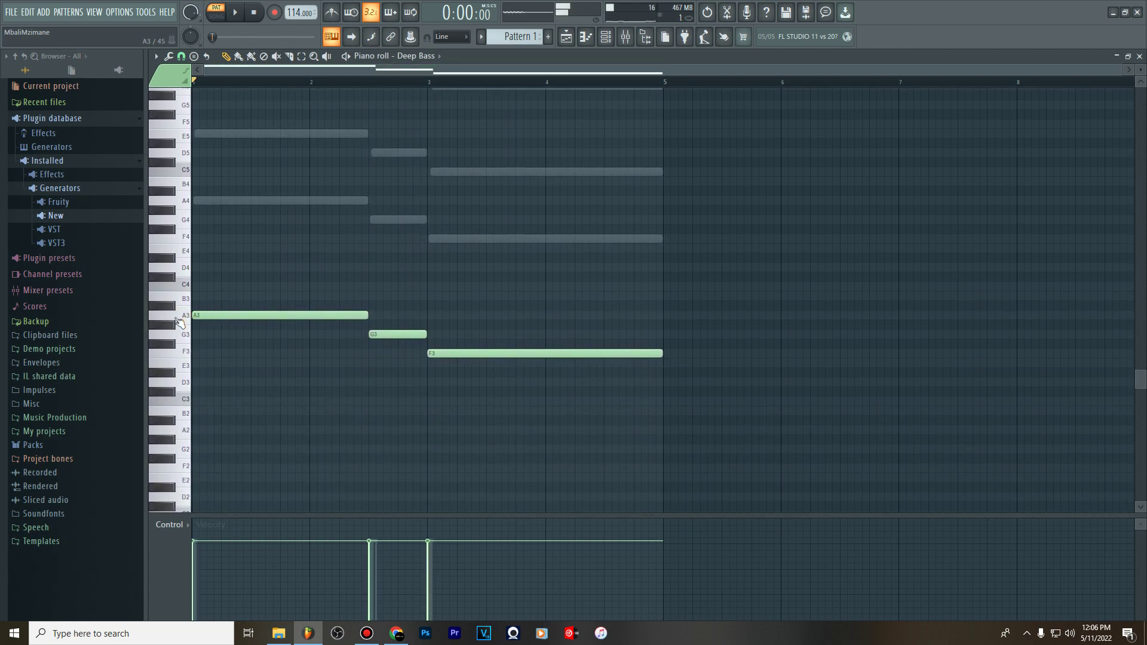
{"action": "key", "text": "ctrl+Down"}
{"action": "left_click", "coordinate": [177, 431]}
{"action": "left_click", "coordinate": [179, 450]}
{"action": "left_click", "coordinate": [179, 467]}
Lower the Deep Bass channel volume to about 35% during playback
{"action": "left_click", "coordinate": [605, 36]}
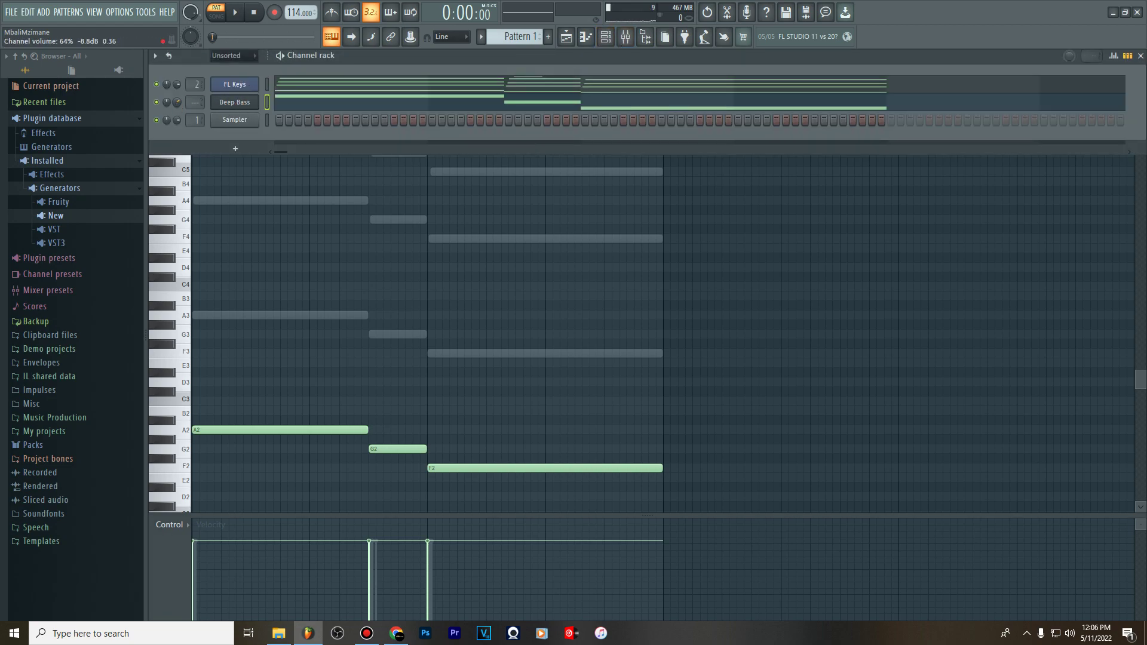
{"action": "key", "text": "space"}
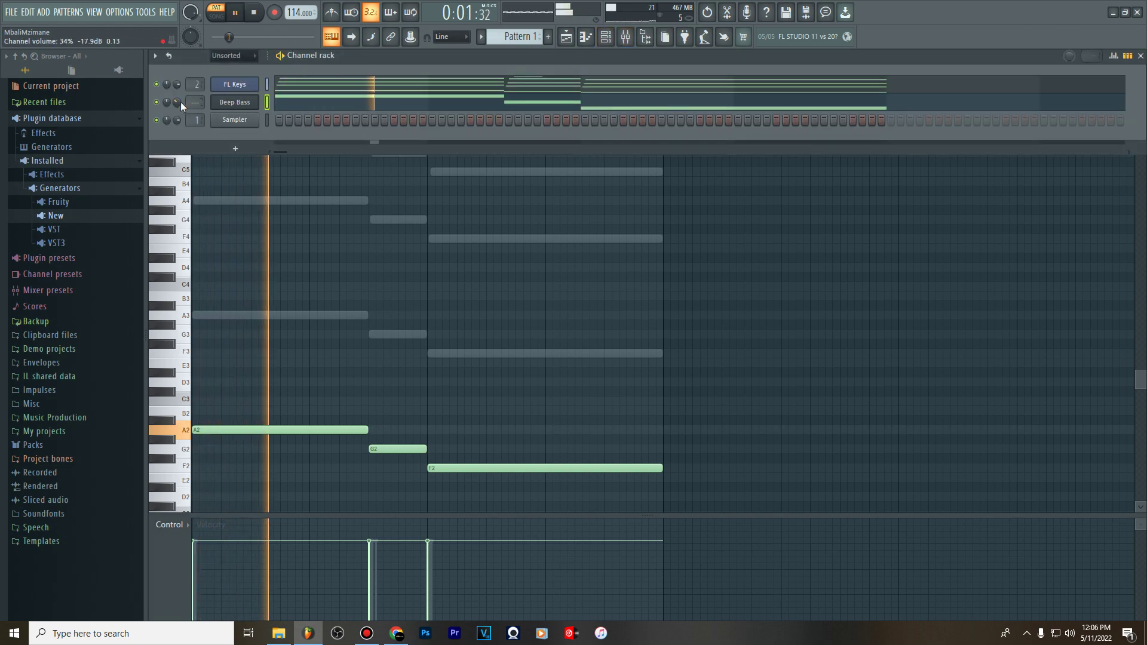
{"action": "scroll", "coordinate": [178, 101], "scroll_direction": "down", "scroll_amount": 2}
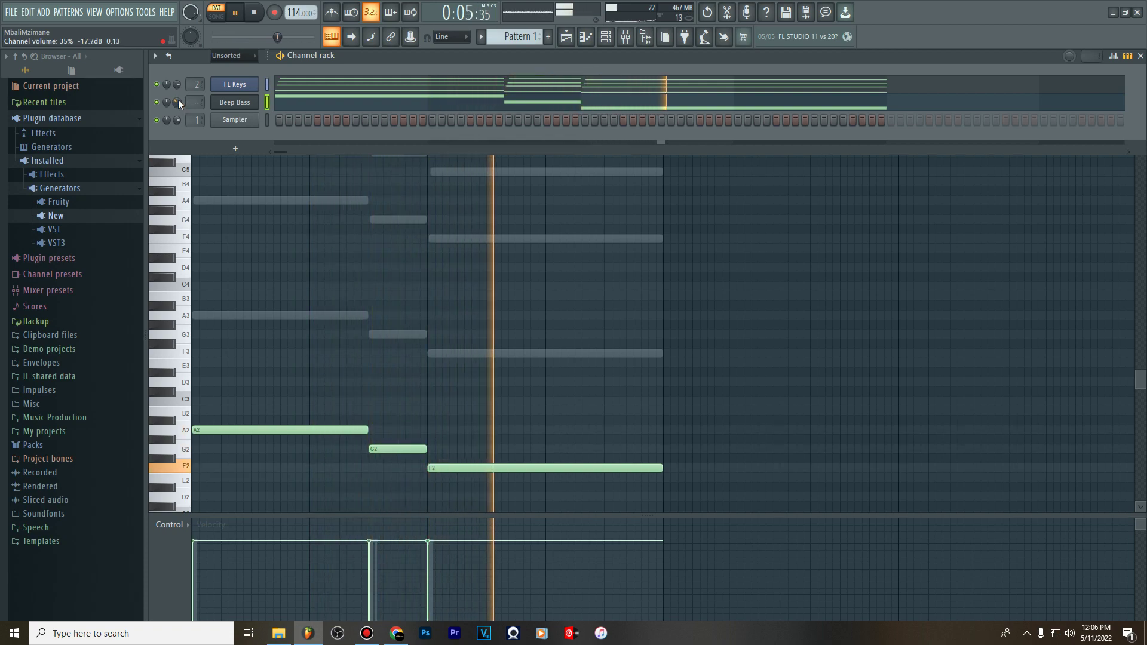
{"action": "scroll", "coordinate": [178, 100], "scroll_direction": "down", "scroll_amount": 1}
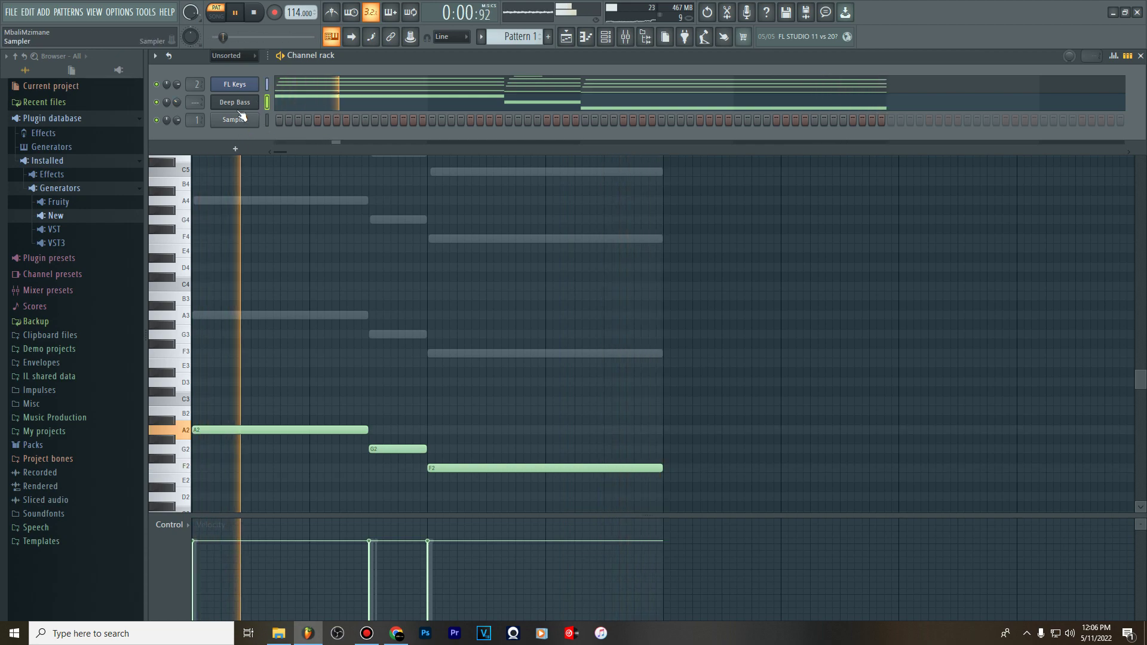
Copy the FL Keys notes and replace the Sampler channel's instrument with Harmless
{"action": "right_click", "coordinate": [266, 81]}
{"action": "left_click", "coordinate": [407, 94]}
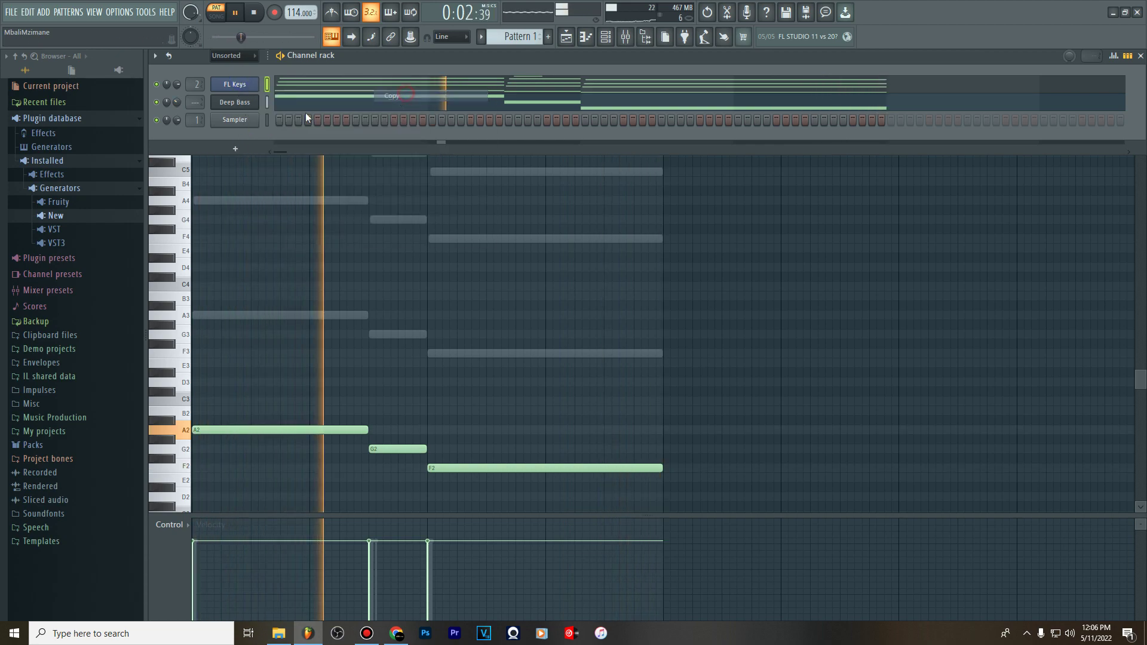
{"action": "right_click", "coordinate": [254, 119]}
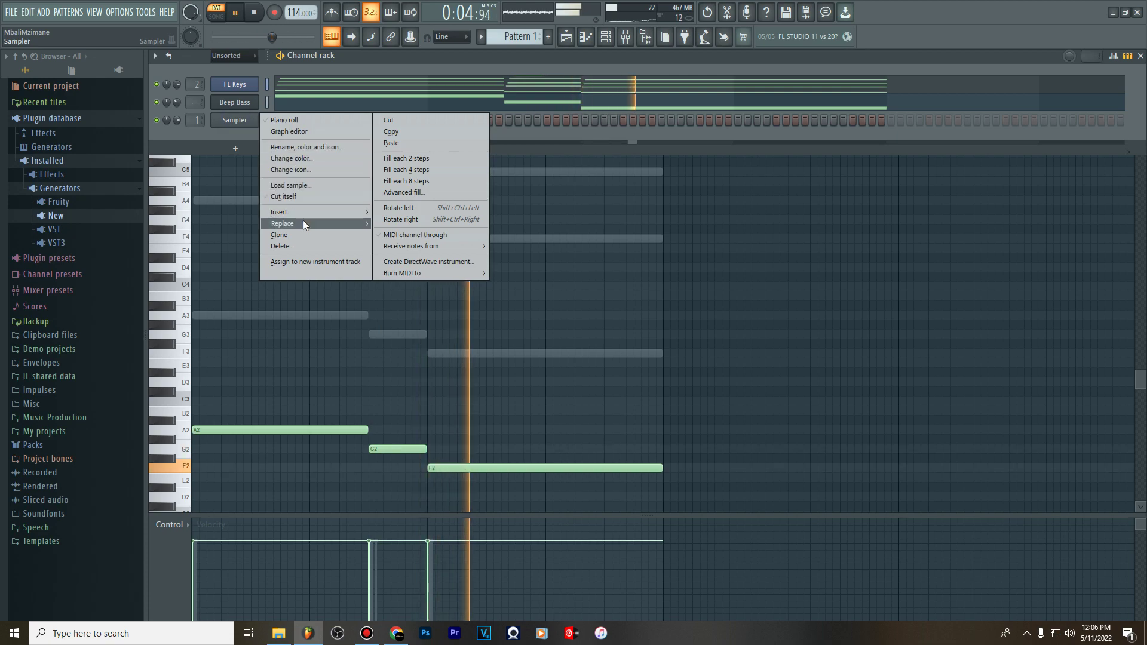
{"action": "mouse_move", "coordinate": [303, 222]}
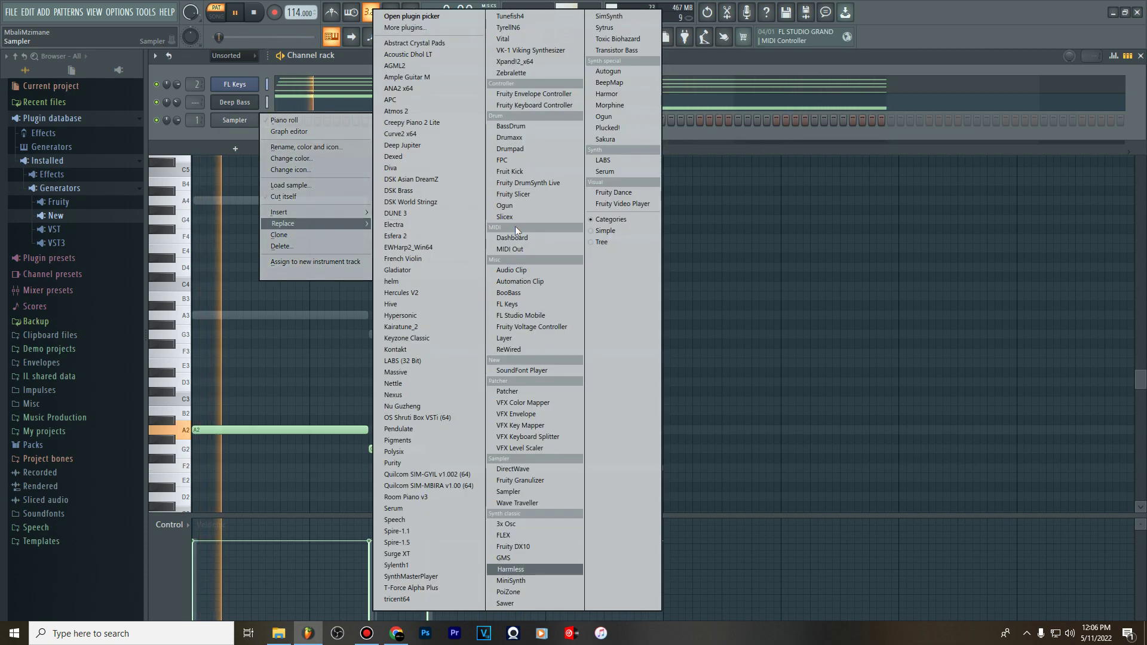
{"action": "key", "text": "Return"}
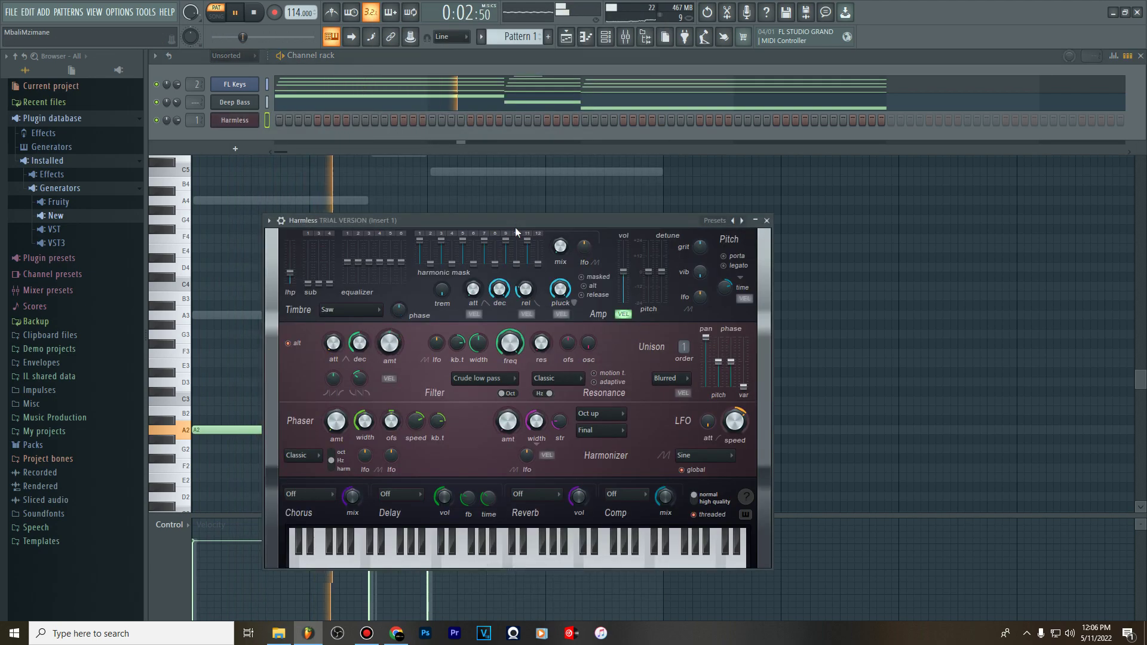
Load the Less than Stable FG preset in Harmless, then stop playback and close the instrument window
{"action": "right_click", "coordinate": [726, 218]}
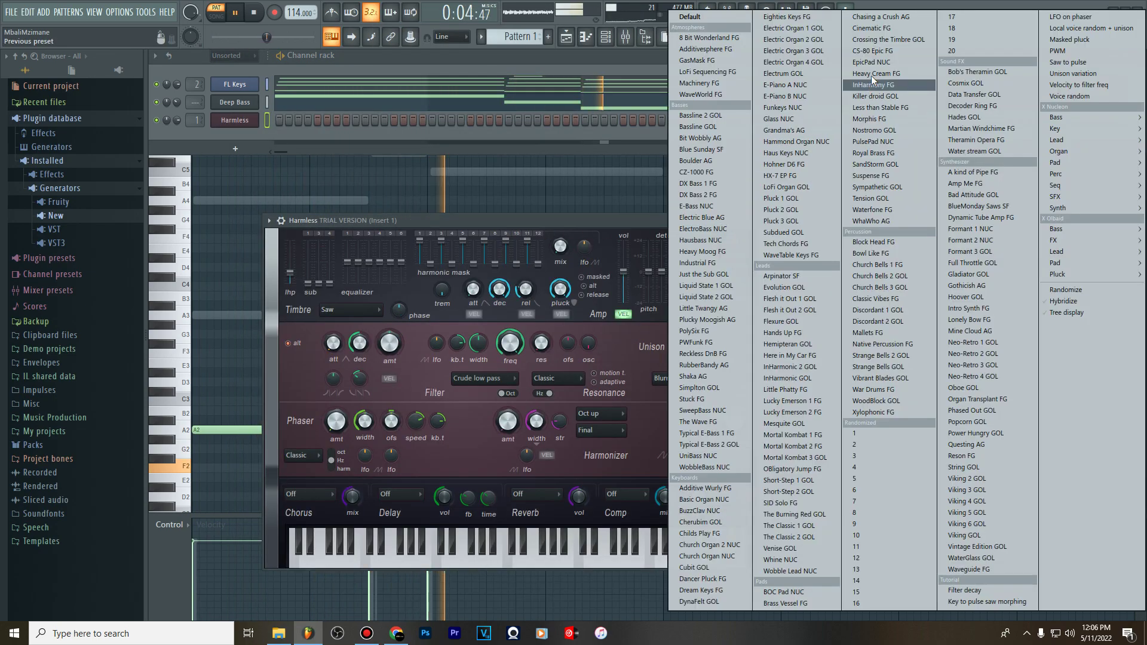
{"action": "left_click", "coordinate": [860, 110]}
{"action": "key", "text": "space"}
{"action": "left_click", "coordinate": [239, 120]}
{"action": "left_click", "coordinate": [239, 120]}
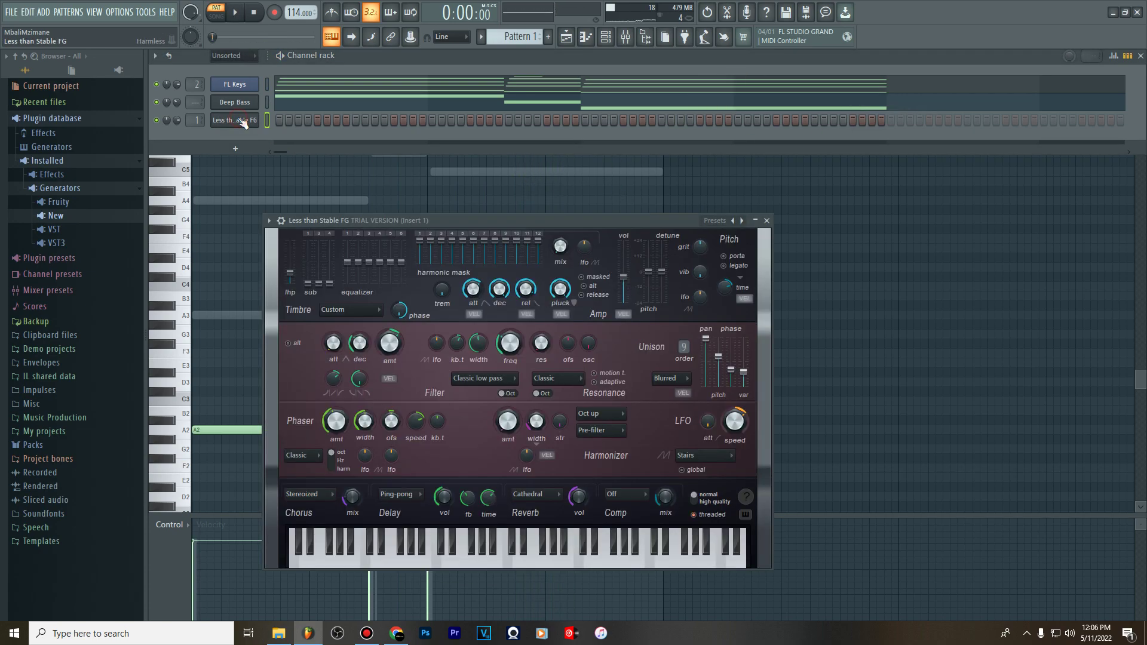
Paste the copied chord notes into the Less than Stable FG channel and quantize them in the piano roll
{"action": "right_click", "coordinate": [239, 120]}
{"action": "left_click", "coordinate": [429, 142]}
{"action": "left_click", "coordinate": [374, 120]}
{"action": "scroll", "coordinate": [379, 123], "scroll_direction": "up", "scroll_amount": 3}
{"action": "scroll", "coordinate": [663, 299], "scroll_direction": "down", "scroll_amount": 2}
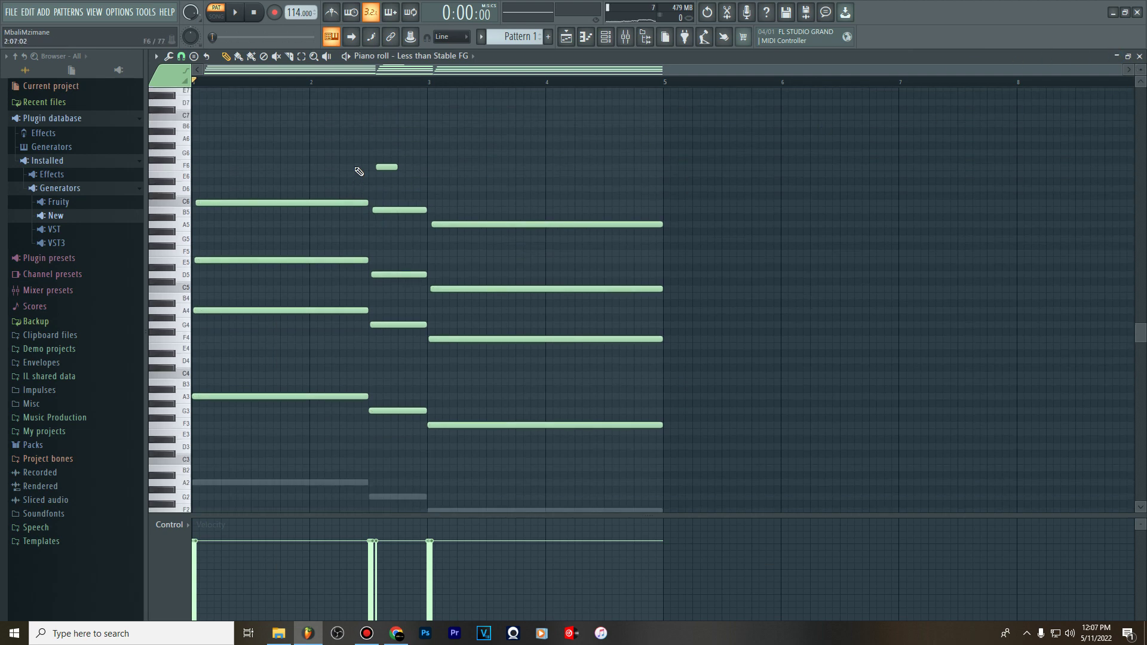
{"action": "key", "text": "ctrl+q"}
Delete the short F6 note and transpose the top notes C6, B5 and A5 down one octave
{"action": "right_click", "coordinate": [397, 164]}
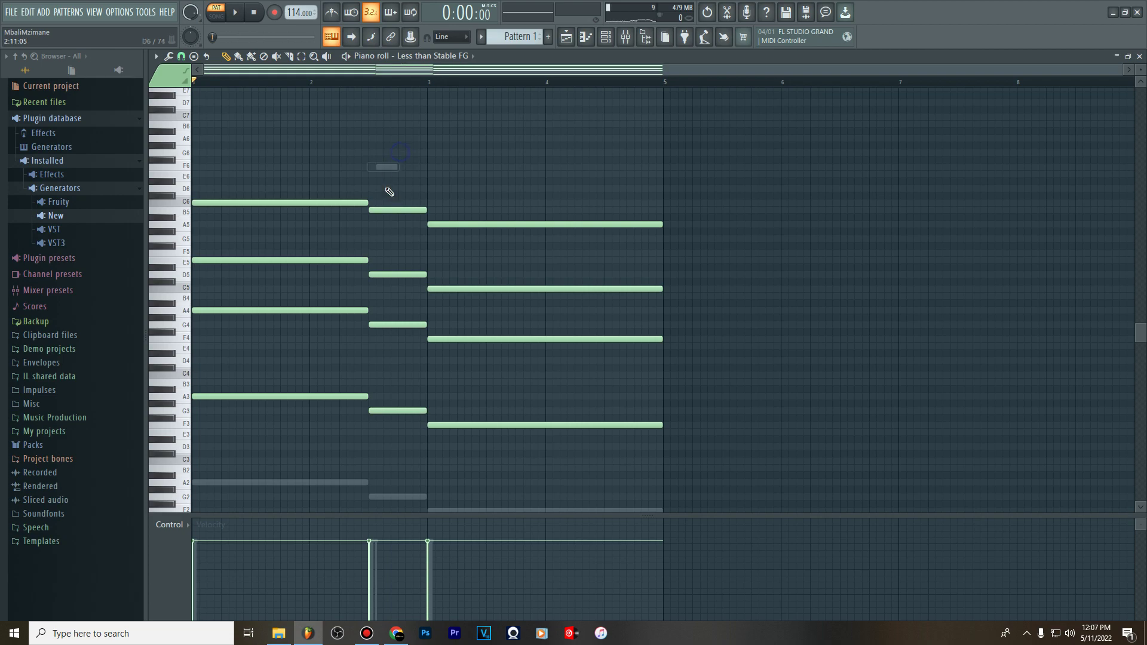
{"action": "left_click_drag", "start_coordinate": [176, 187], "coordinate": [171, 235]}
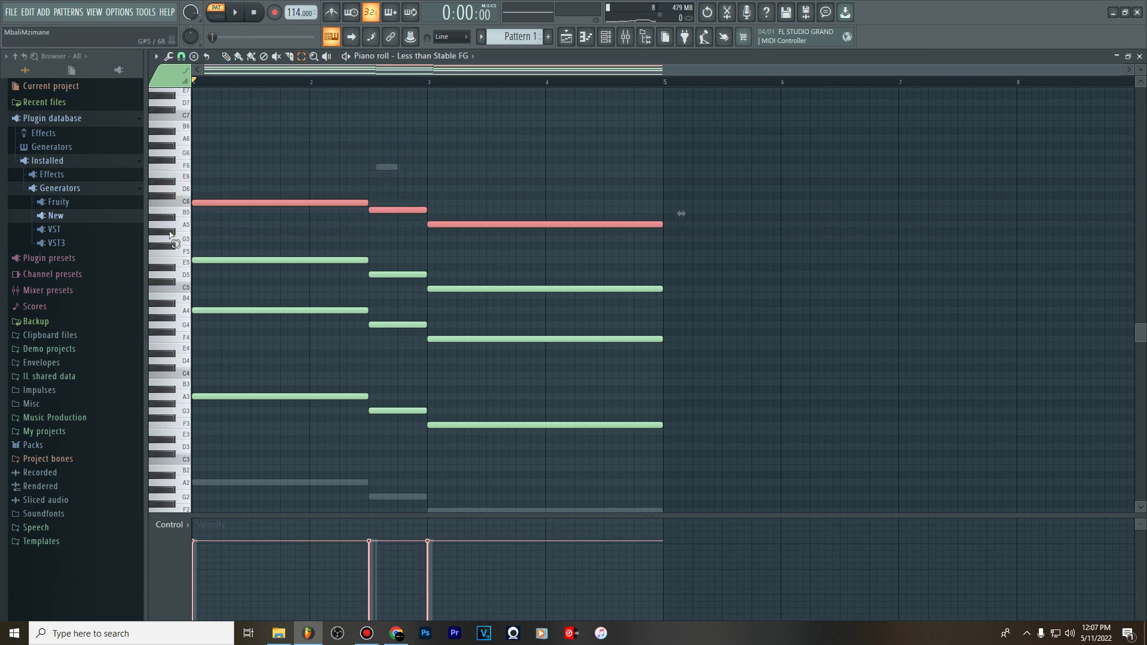
{"action": "key", "text": "ctrl+Down"}
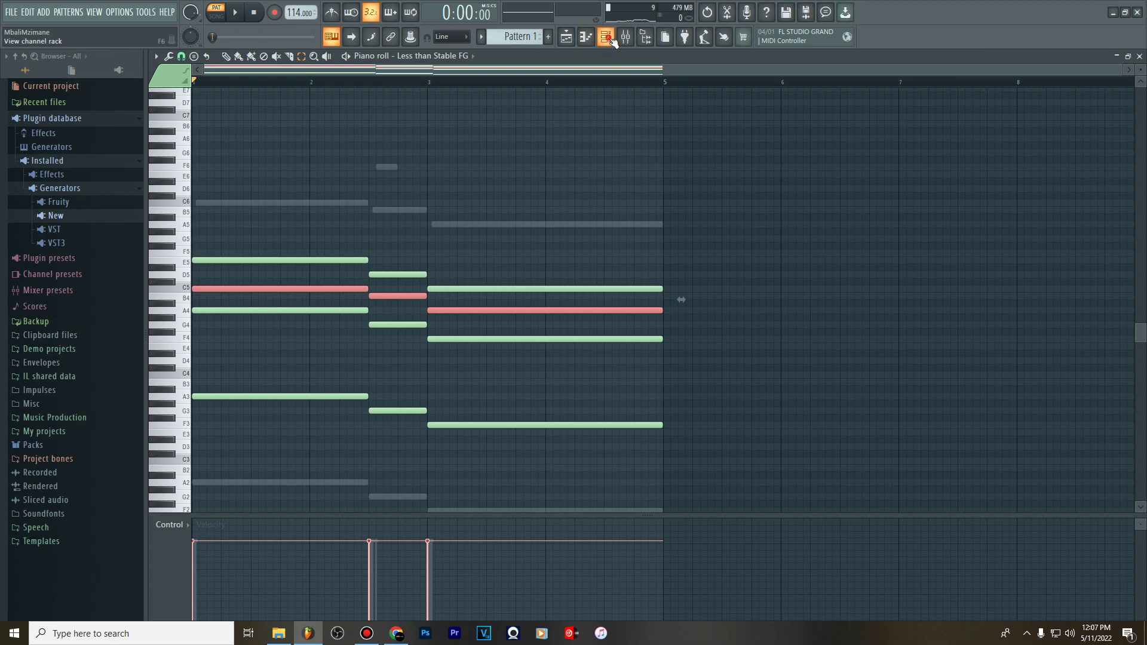
Lower the Less than Stable FG channel volume in the channel rack while the pattern plays
{"action": "left_click", "coordinate": [607, 38]}
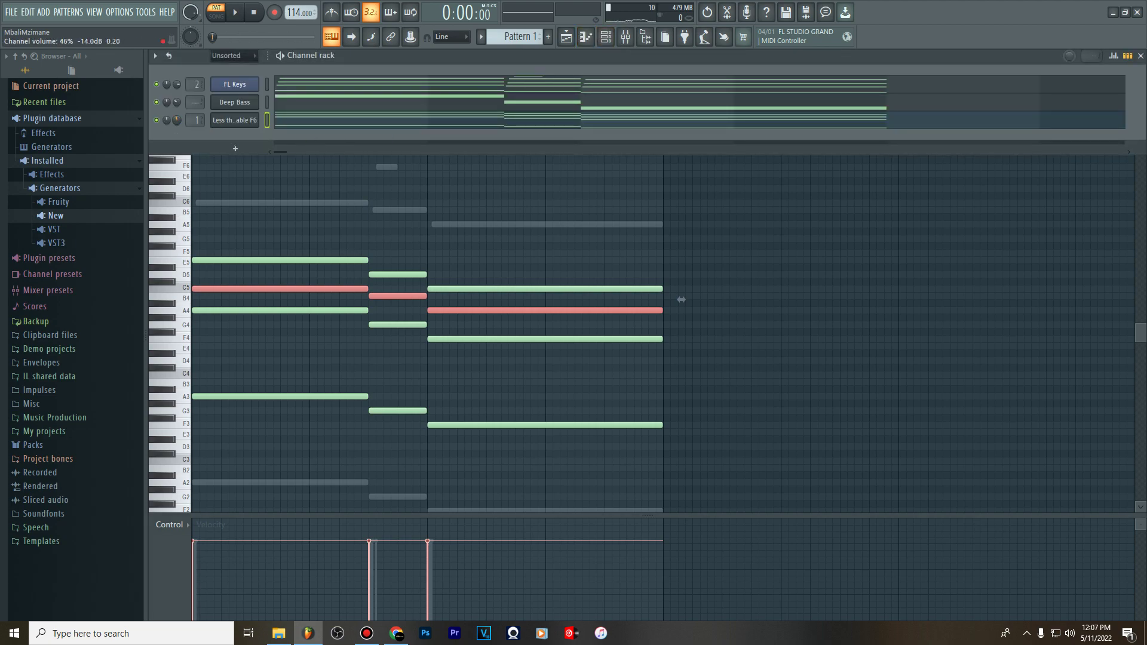
{"action": "key", "text": "space"}
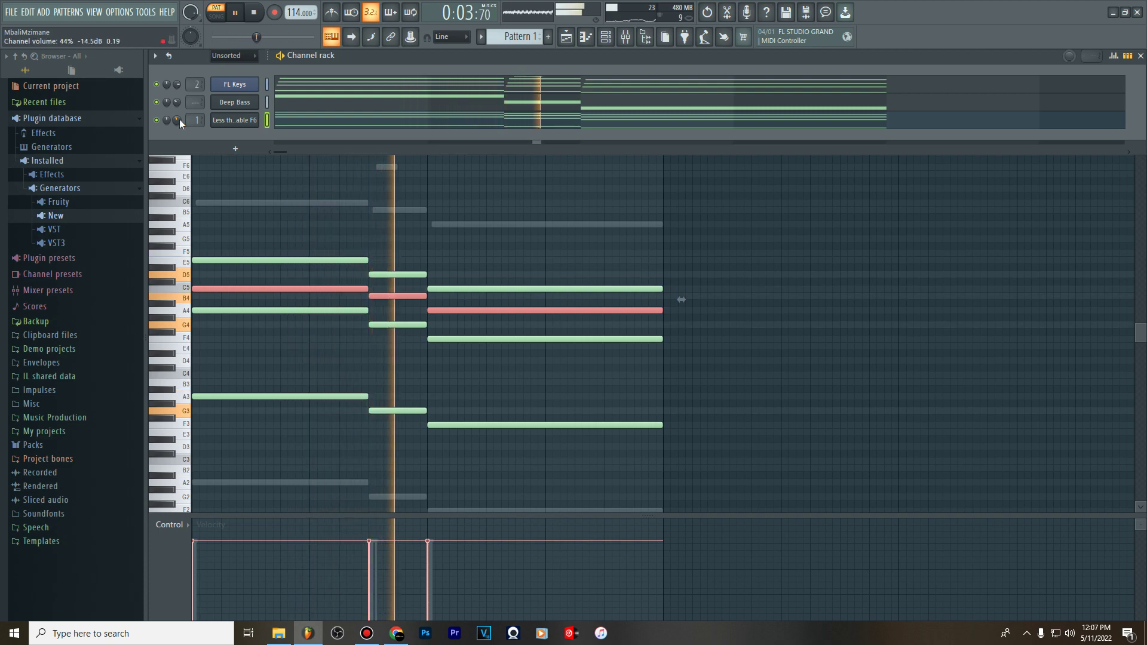
{"action": "left_click_drag", "start_coordinate": [179, 119], "coordinate": [179, 132]}
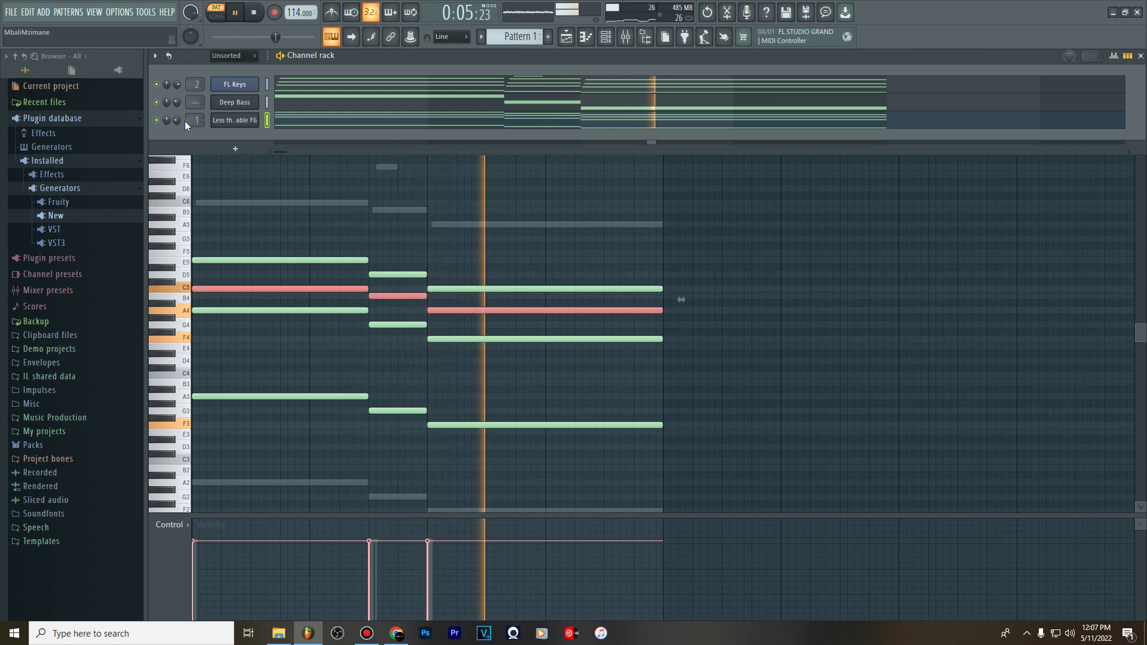
{"action": "key", "text": "space"}
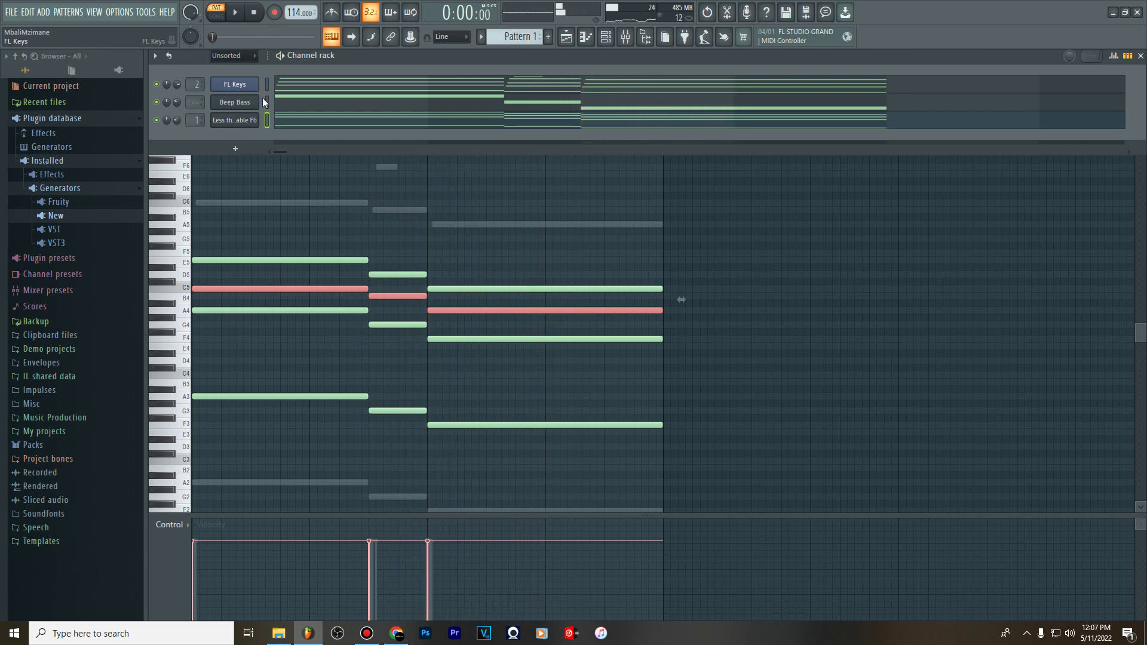
Delete the three lowest notes A3, G3 and F3 from the Less than Stable FG chords
{"action": "left_click", "coordinate": [329, 394]}
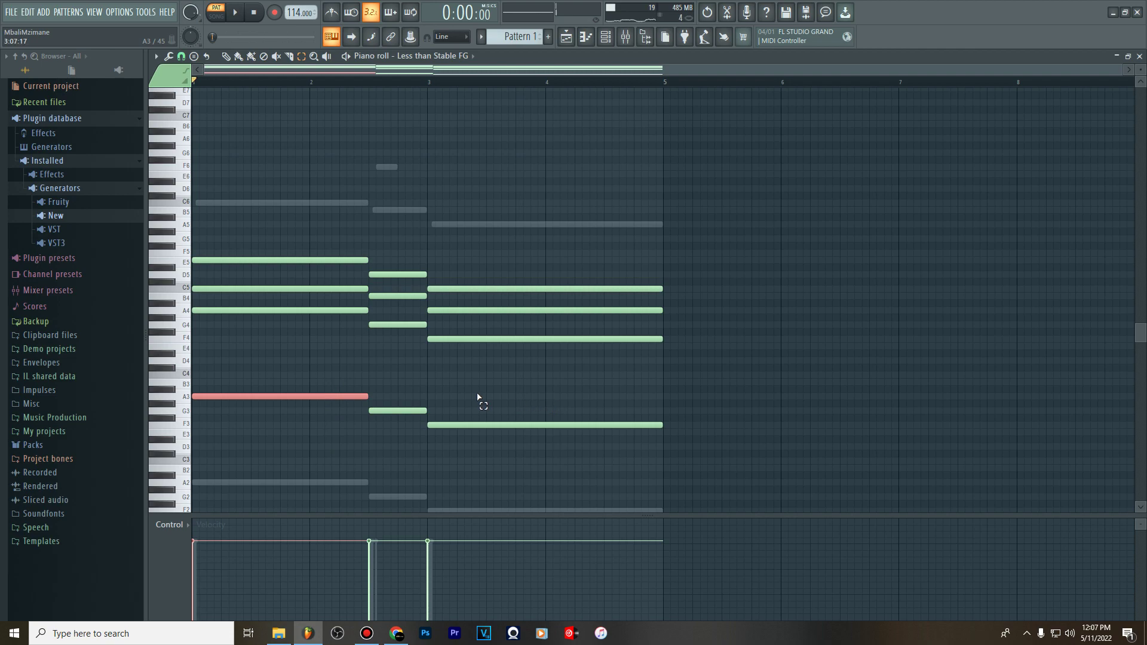
{"action": "left_click", "coordinate": [472, 399]}
{"action": "left_click", "coordinate": [342, 397]}
{"action": "left_click", "coordinate": [417, 409], "text": "ctrl"}
{"action": "left_click", "coordinate": [449, 426], "text": "ctrl"}
{"action": "key", "text": "Delete"}
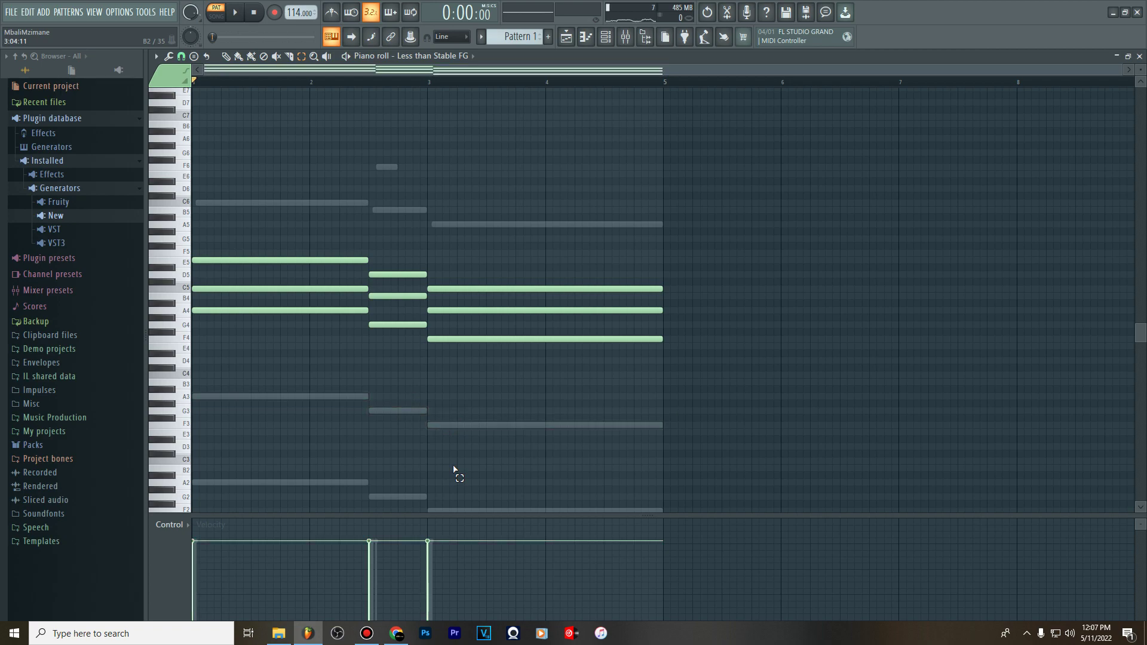
Open the FL Keys instrument window from the channel rack and listen to the layered pattern
{"action": "left_click", "coordinate": [606, 37]}
{"action": "left_click", "coordinate": [245, 85]}
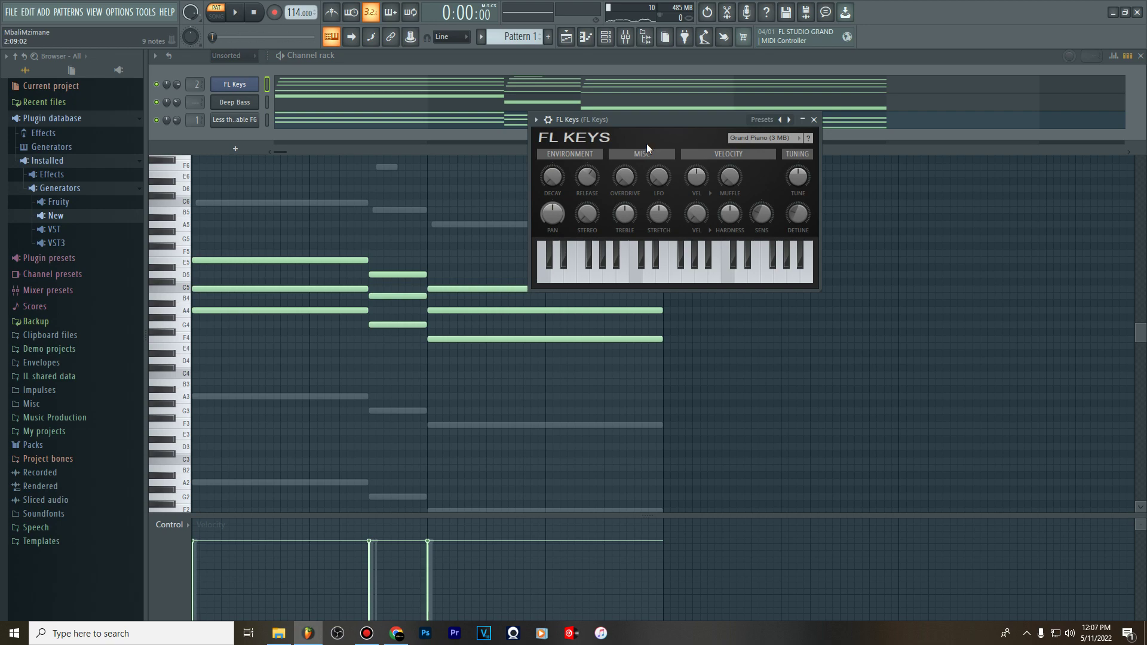
{"action": "left_click_drag", "start_coordinate": [651, 121], "coordinate": [654, 201]}
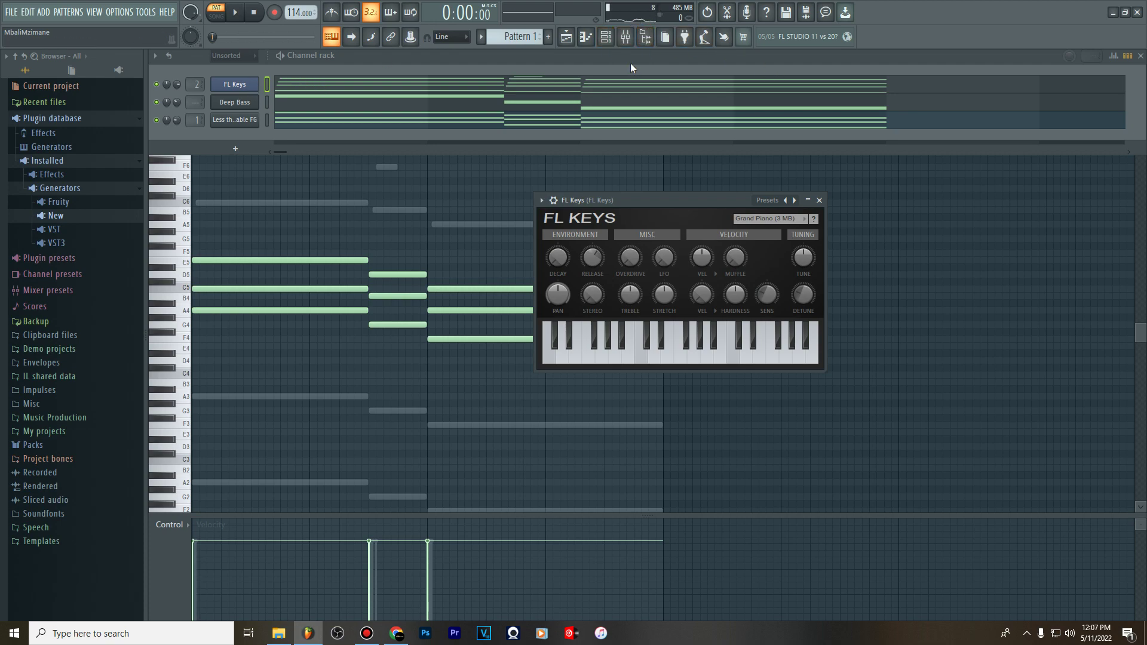
{"action": "double_click", "coordinate": [239, 89]}
{"action": "key", "text": "space"}
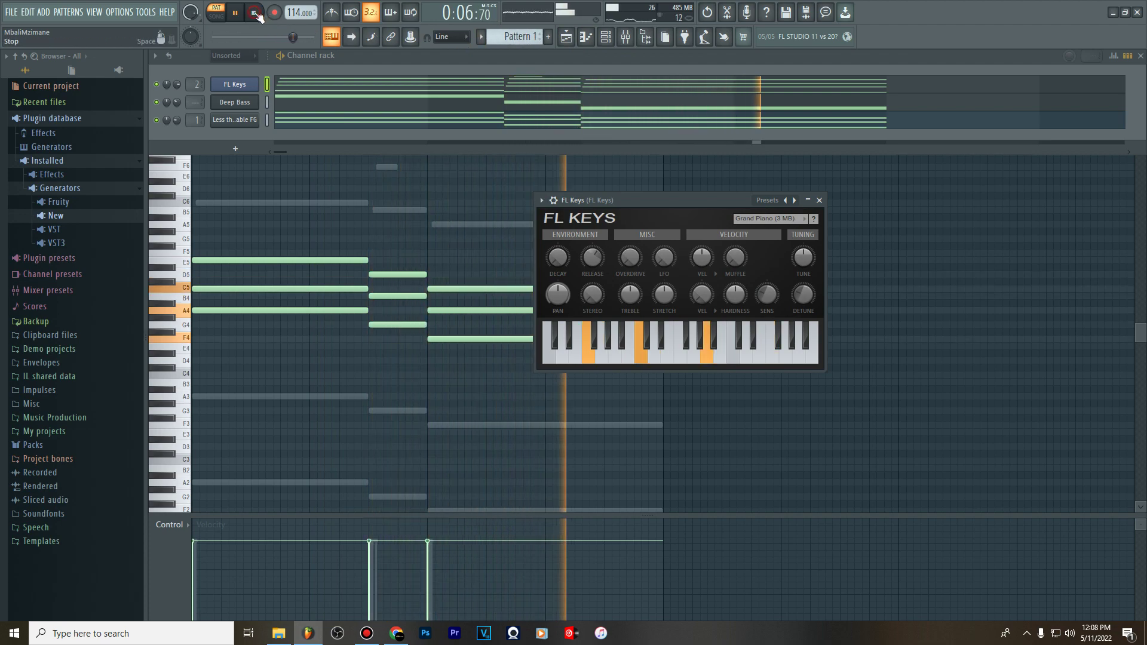
{"action": "key", "text": "space"}
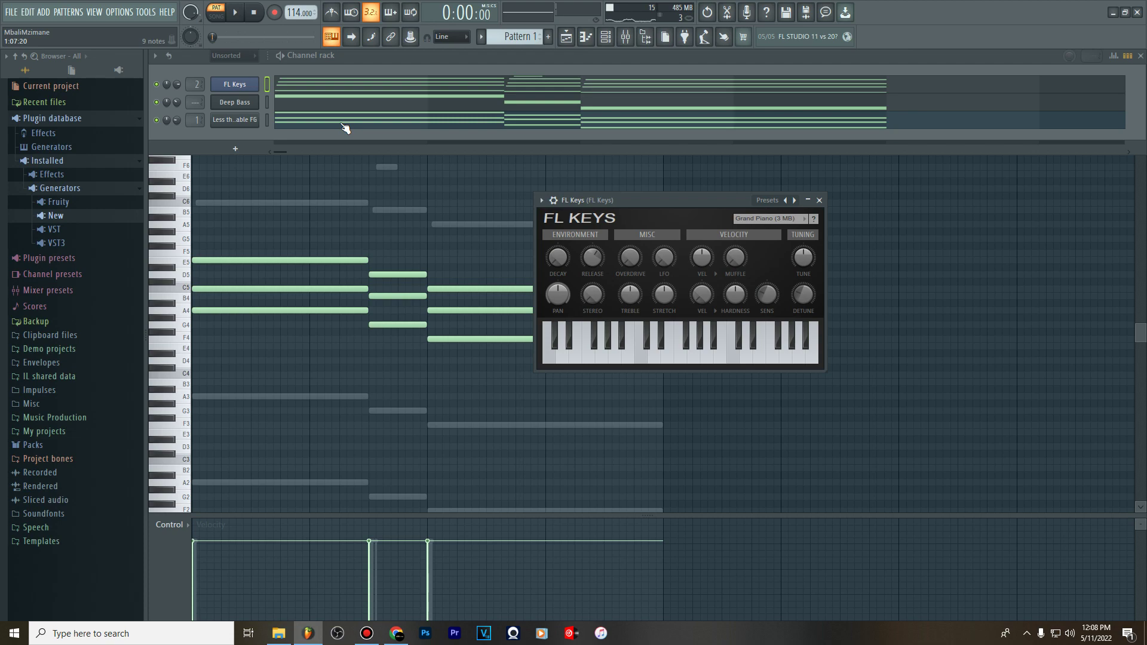